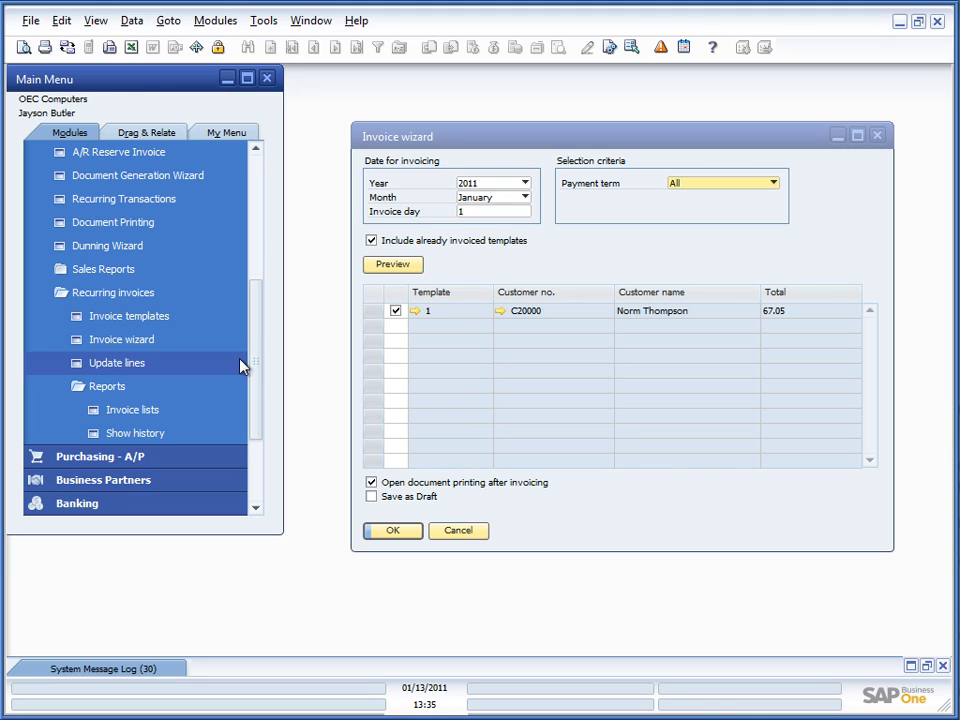
Step: Open the Recurring invoice configuration of the B1 Usability Package and place its window clear of the main menu
left_click_drag(257, 379, 259, 221)
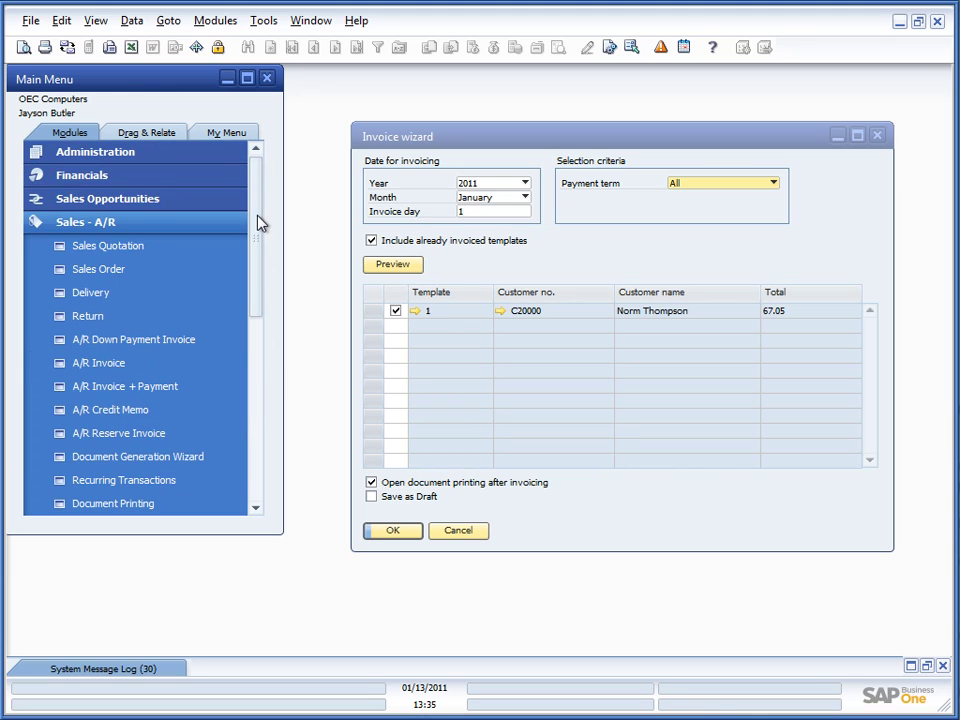
left_click(98, 222)
left_click(86, 152)
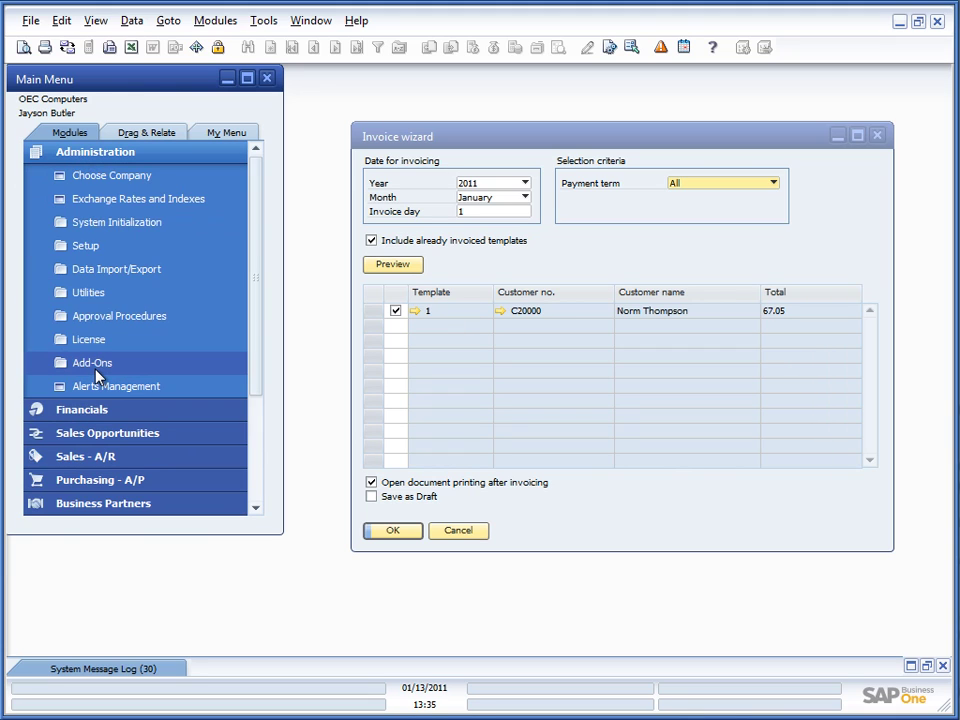
left_click(97, 370)
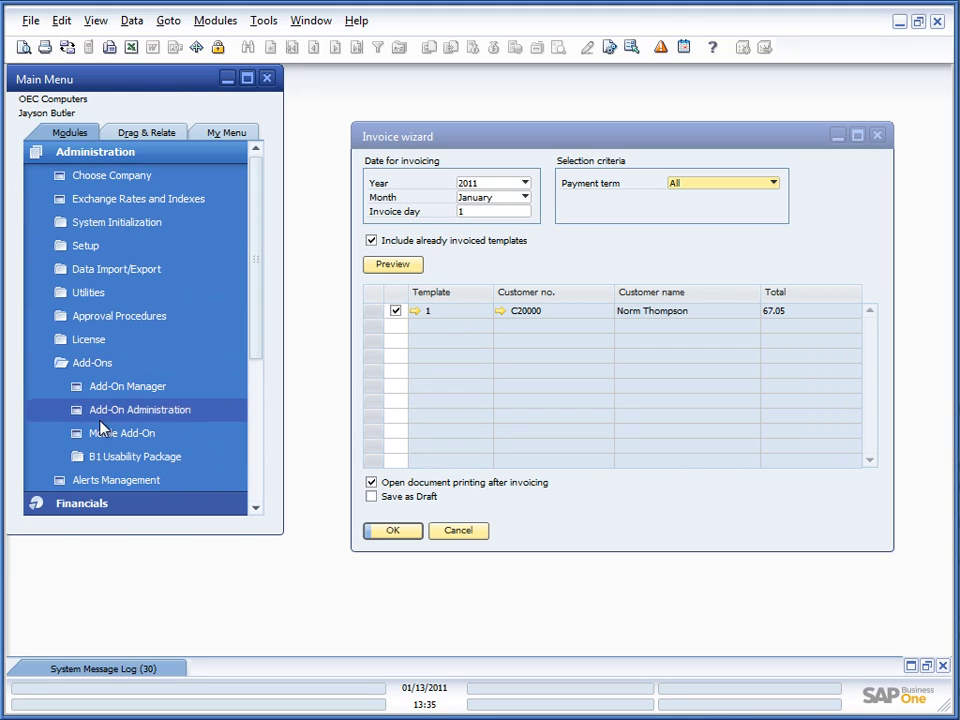
left_click(128, 458)
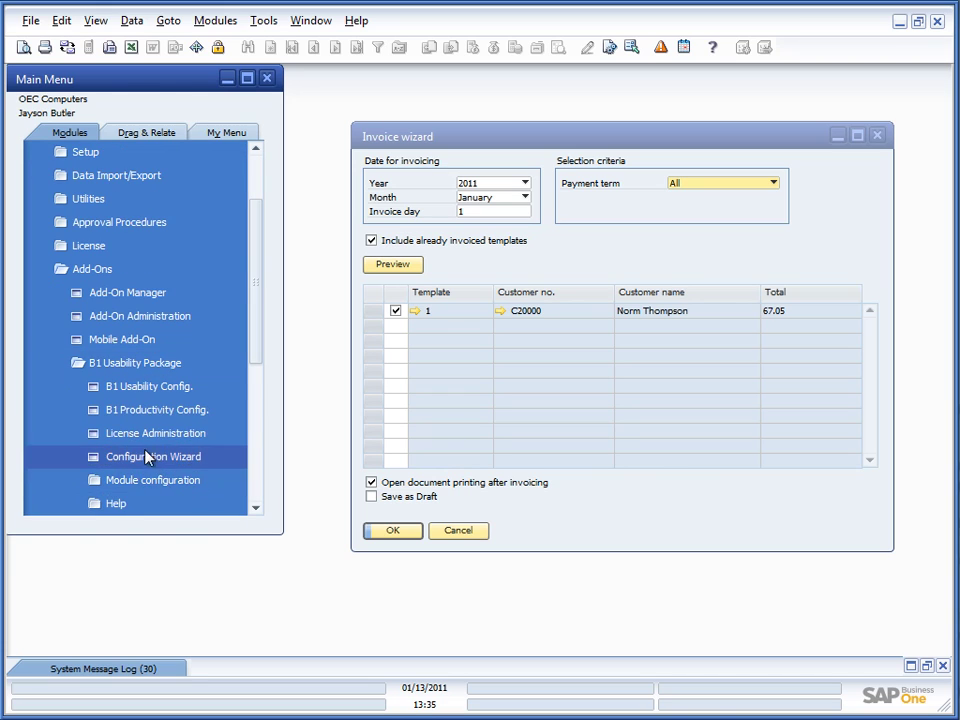
left_click(150, 481)
left_click(183, 505)
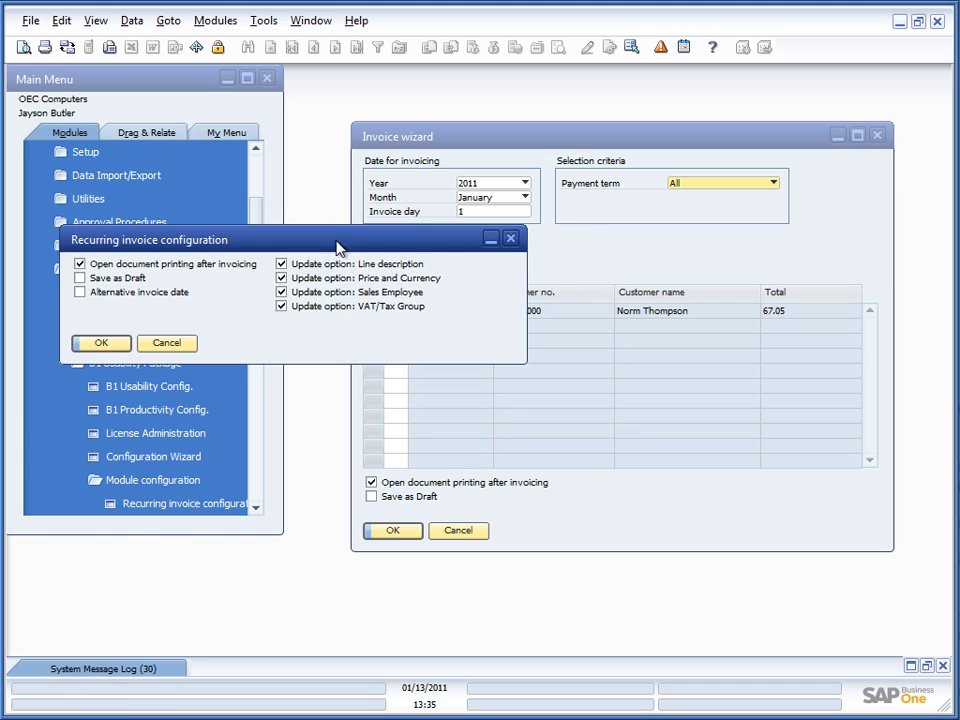
left_click_drag(338, 247, 581, 116)
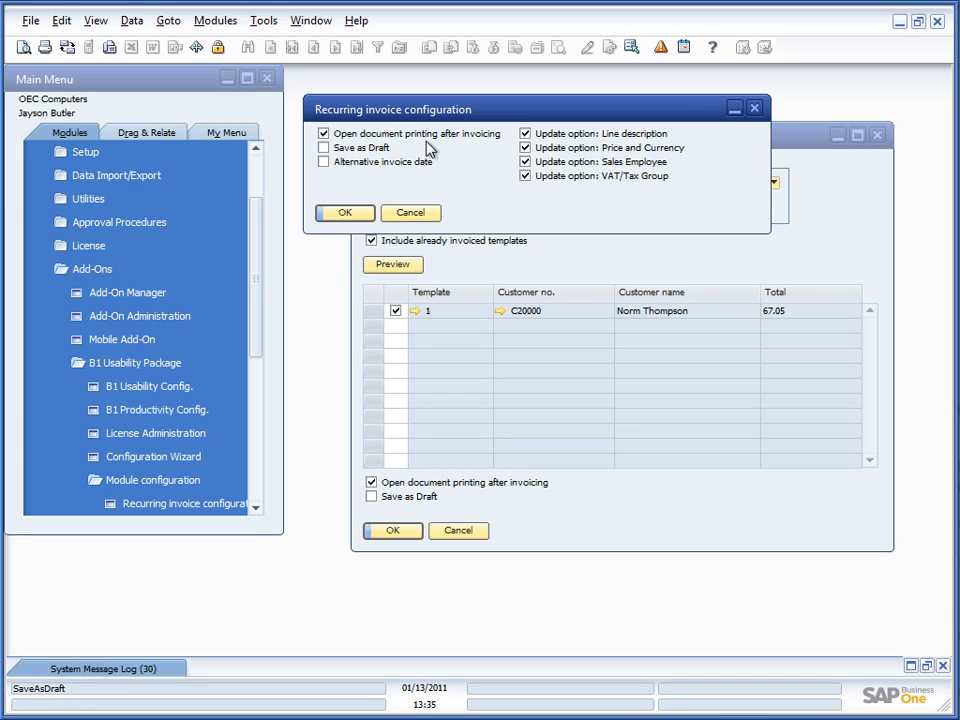
Step: Enable the alternative invoice date in the recurring invoice configuration, leave Save as Draft off, and update the settings
left_click(358, 149)
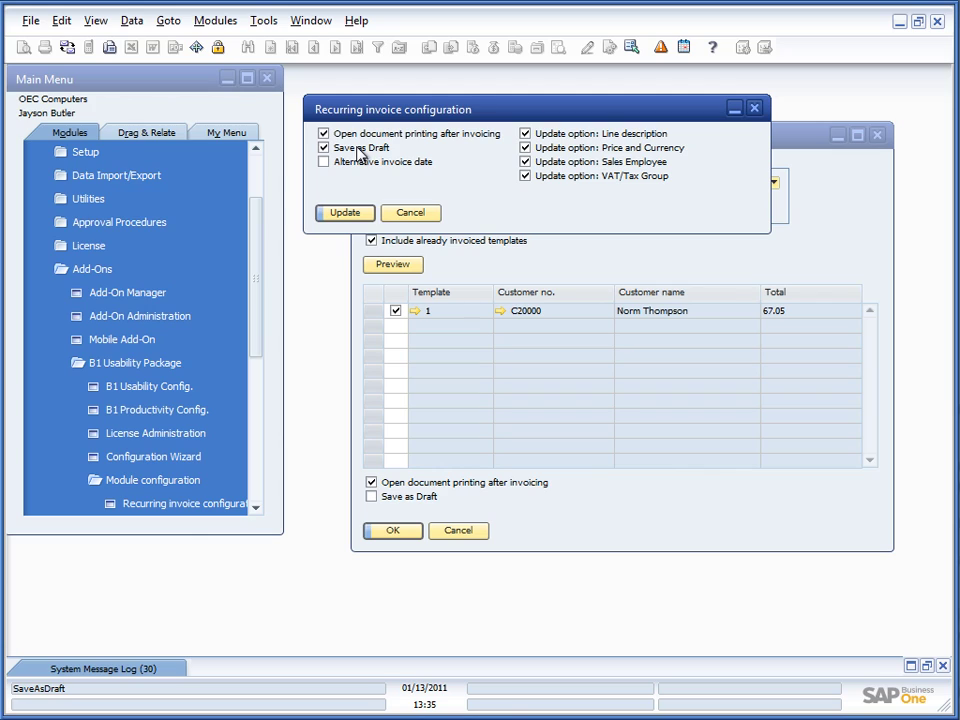
left_click(358, 149)
left_click(341, 164)
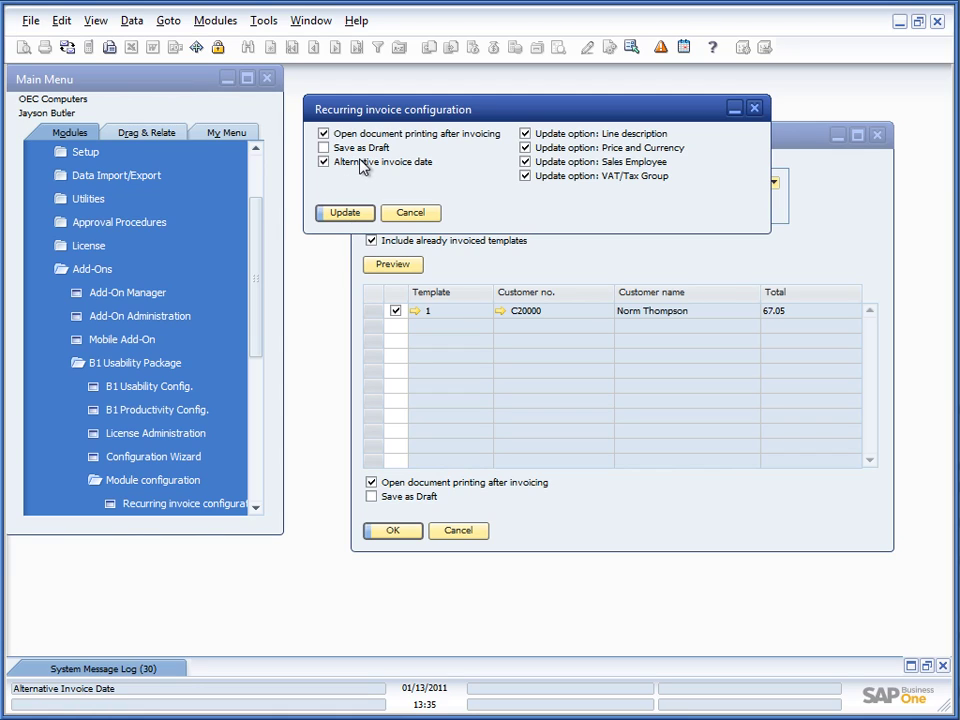
left_click(347, 213)
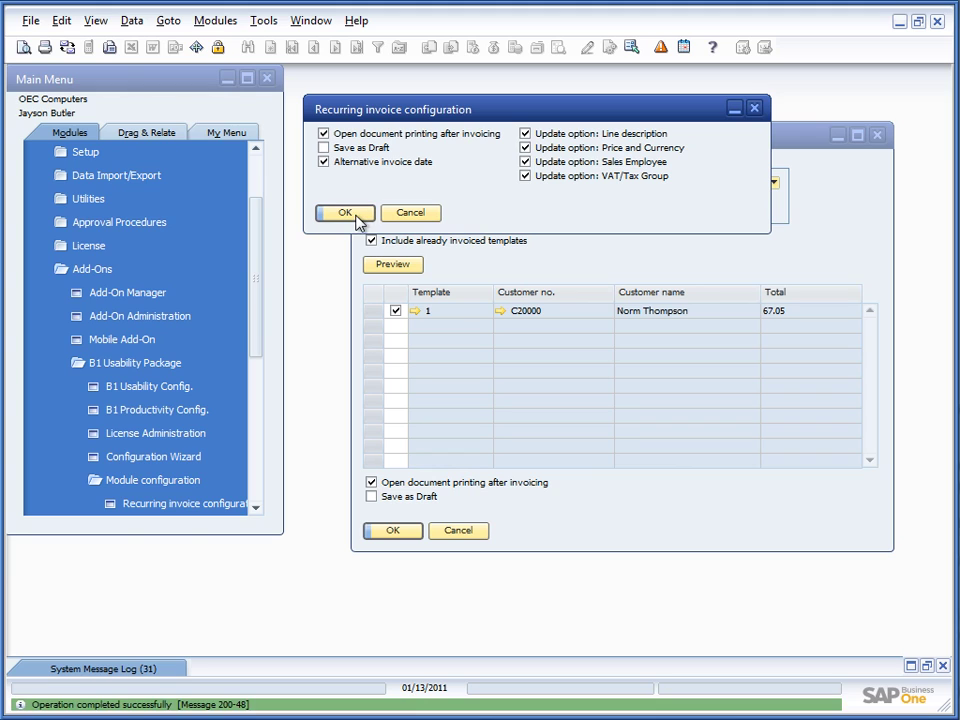
Step: Close the existing Invoice wizard and reopen it from the Recurring invoices under Sales - A/R
left_click(462, 533)
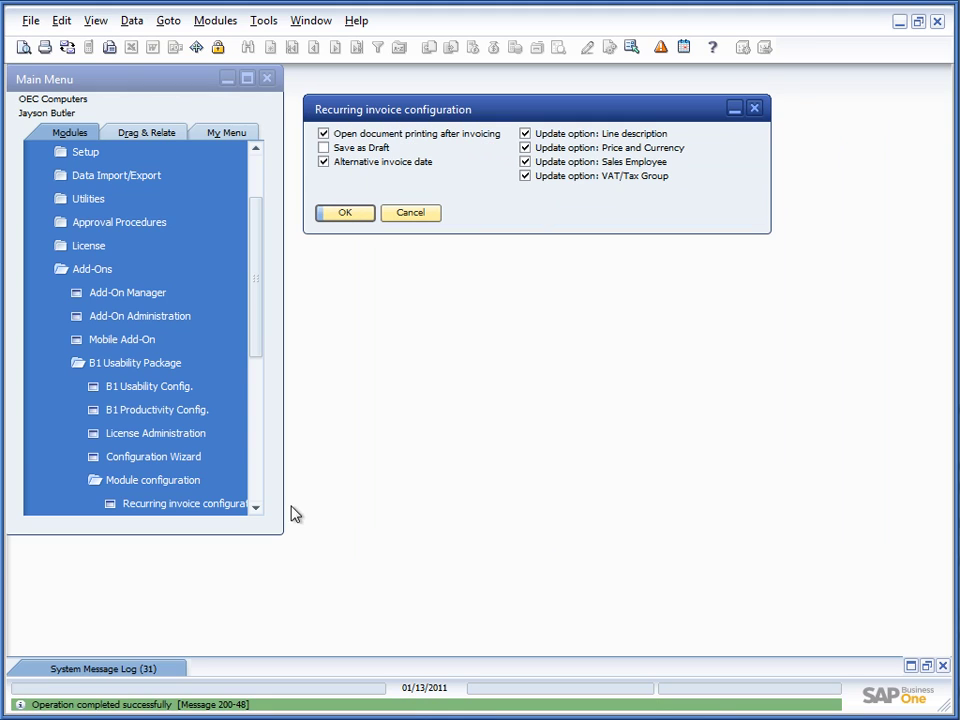
left_click_drag(258, 350, 258, 484)
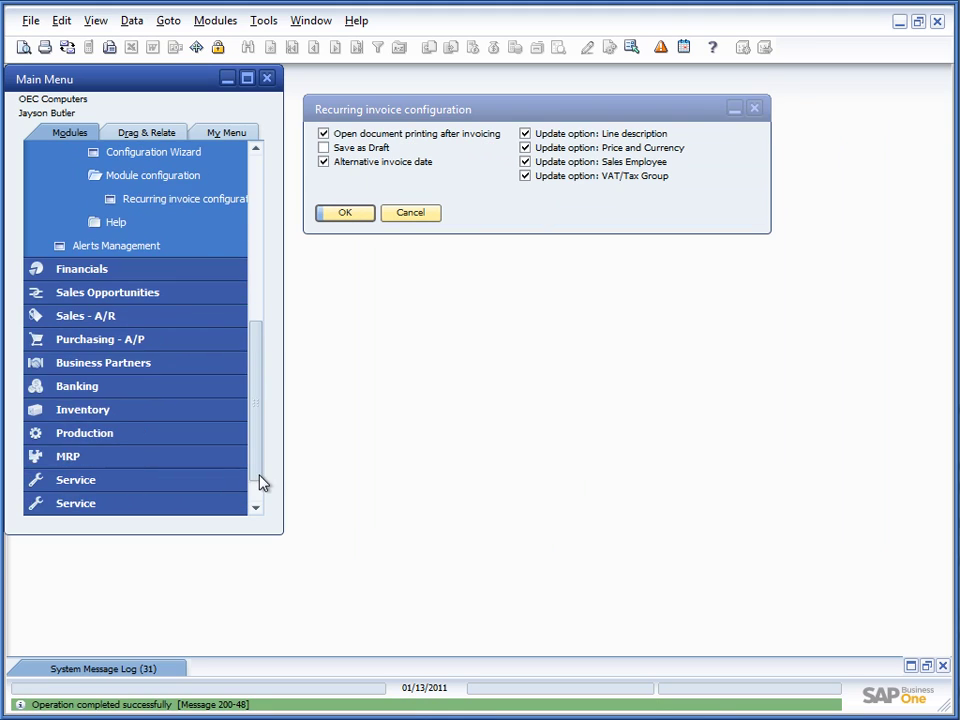
left_click(85, 315)
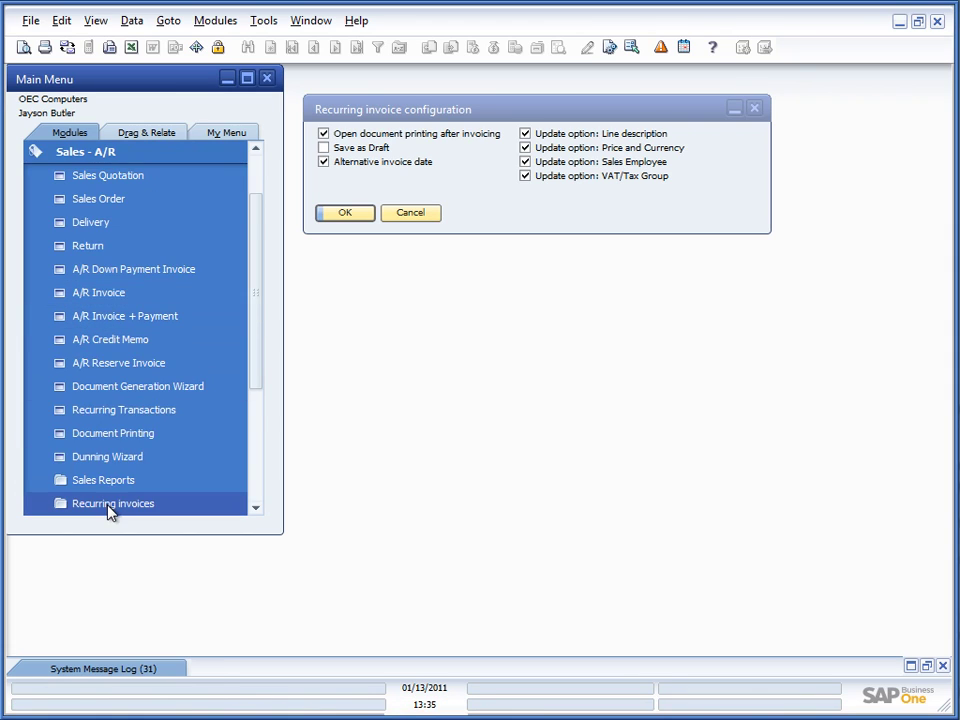
scroll(88, 480, "down", 2)
left_click(110, 409)
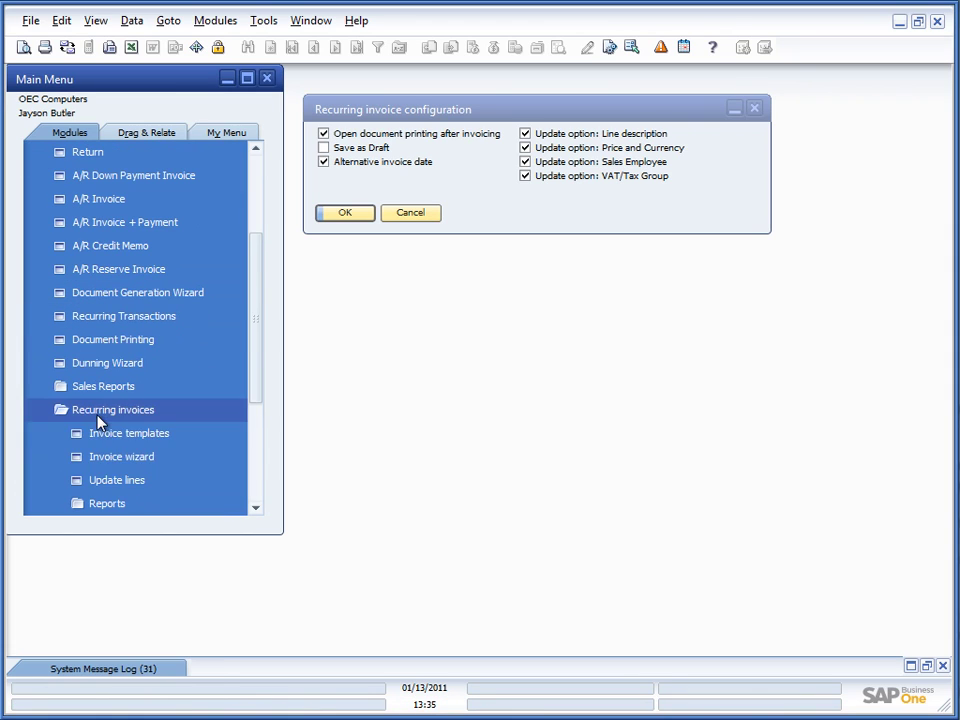
left_click(130, 458)
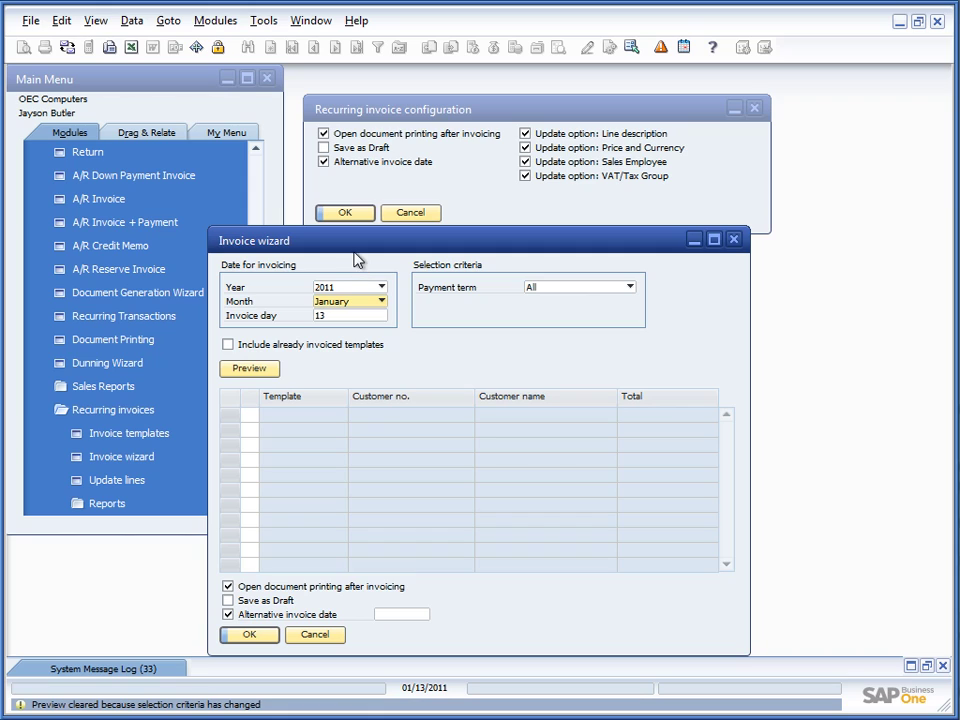
left_click_drag(360, 238, 513, 227)
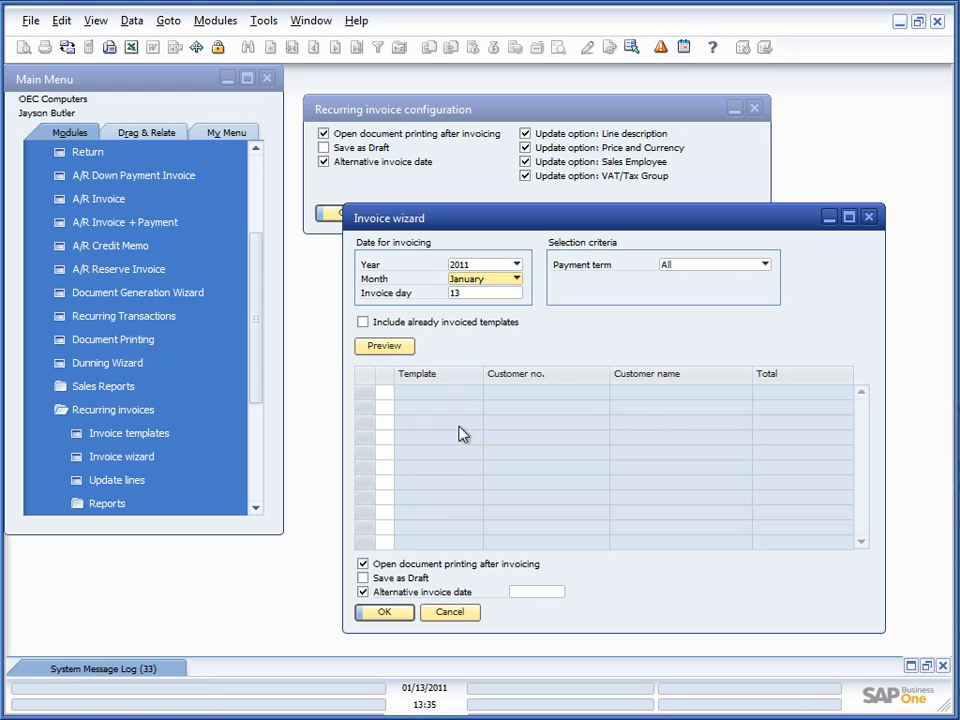
Step: Set the invoice day to 1, include already invoiced templates, and preview the templates for invoicing
left_click(480, 293)
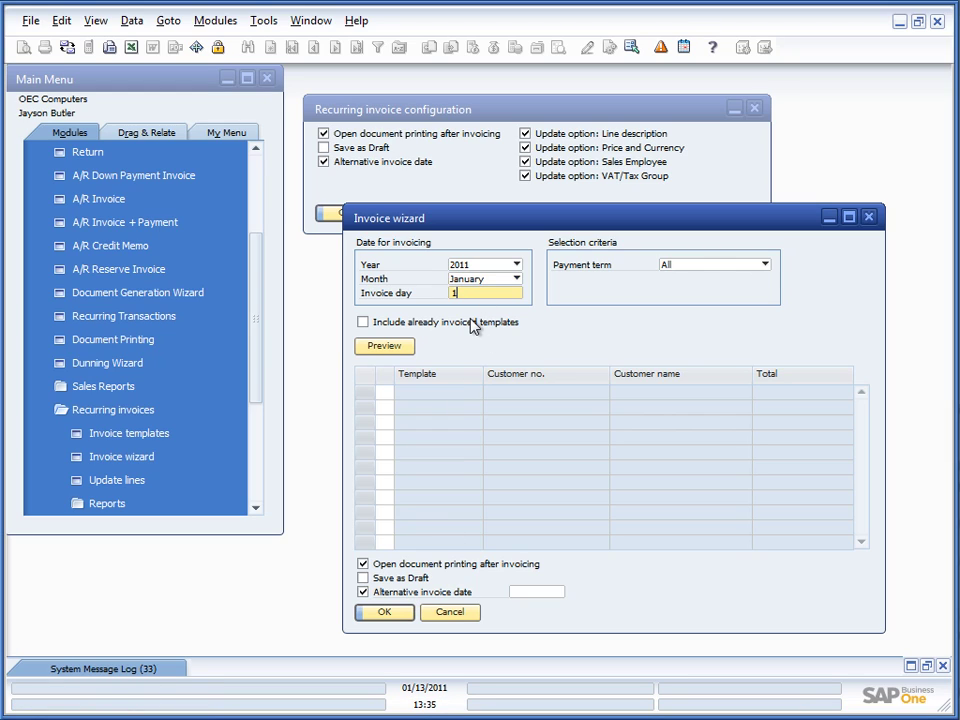
type("1")
left_click(363, 322)
left_click(385, 346)
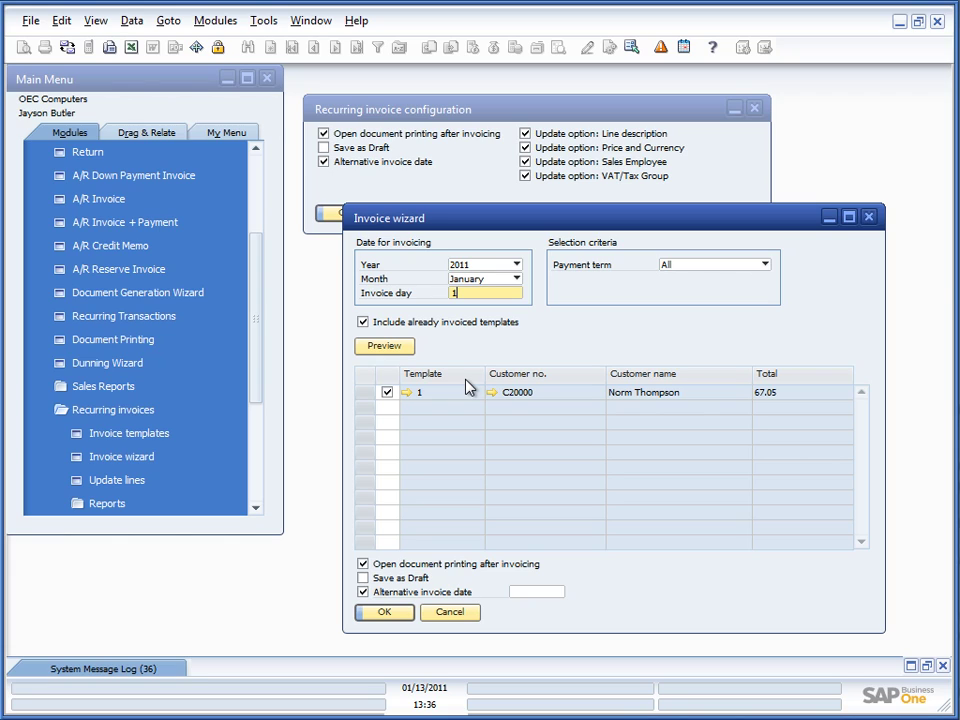
Step: Enter 01/02/2011 as the alternative invoice date
left_click(520, 595)
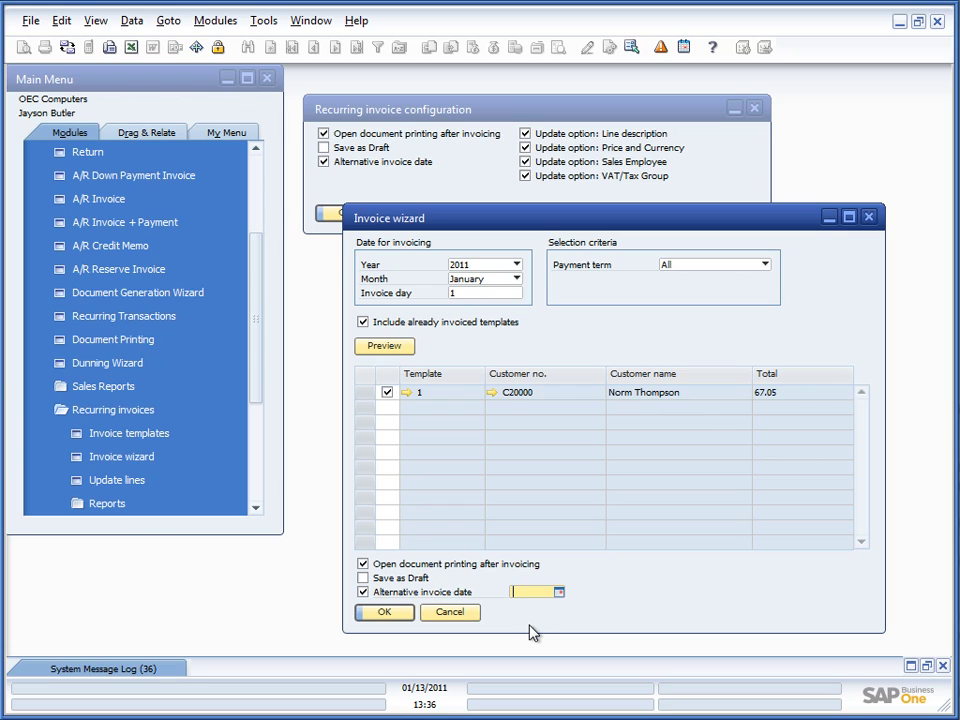
type("02")
key("Tab")
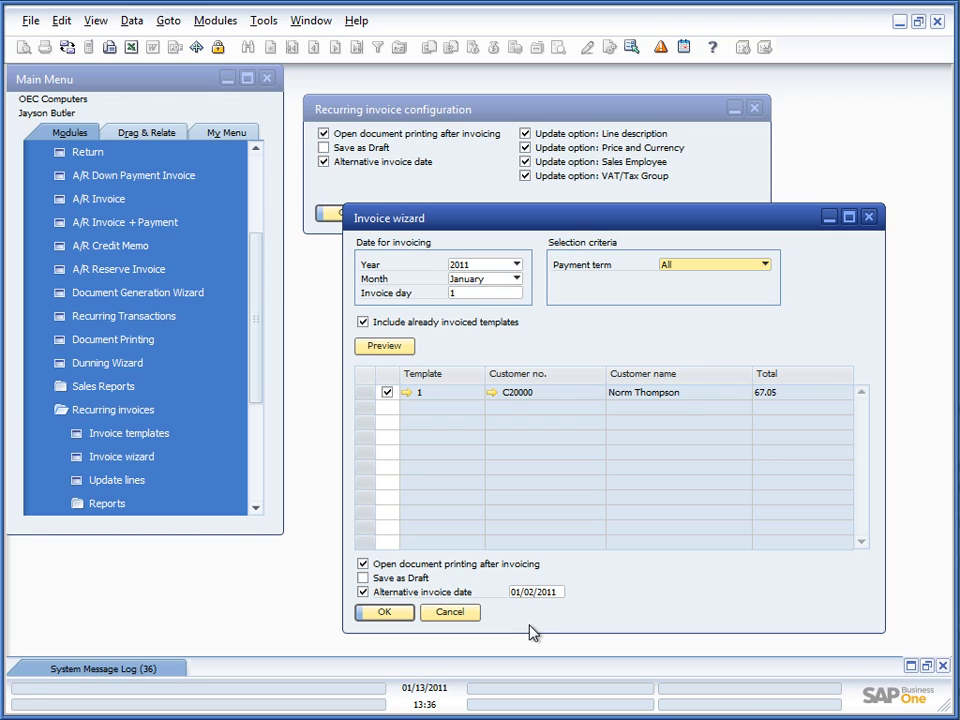
Step: Change the alternative invoice date to 01/03/2011 and generate the A/R invoice from the selected template
key("shift+Tab")
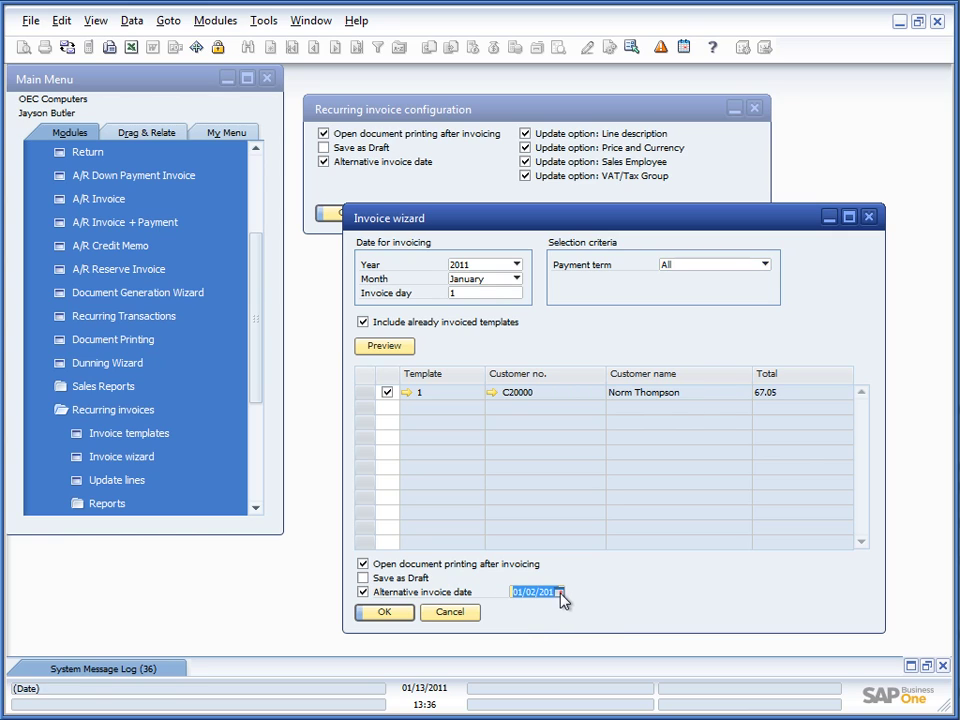
left_click(561, 593)
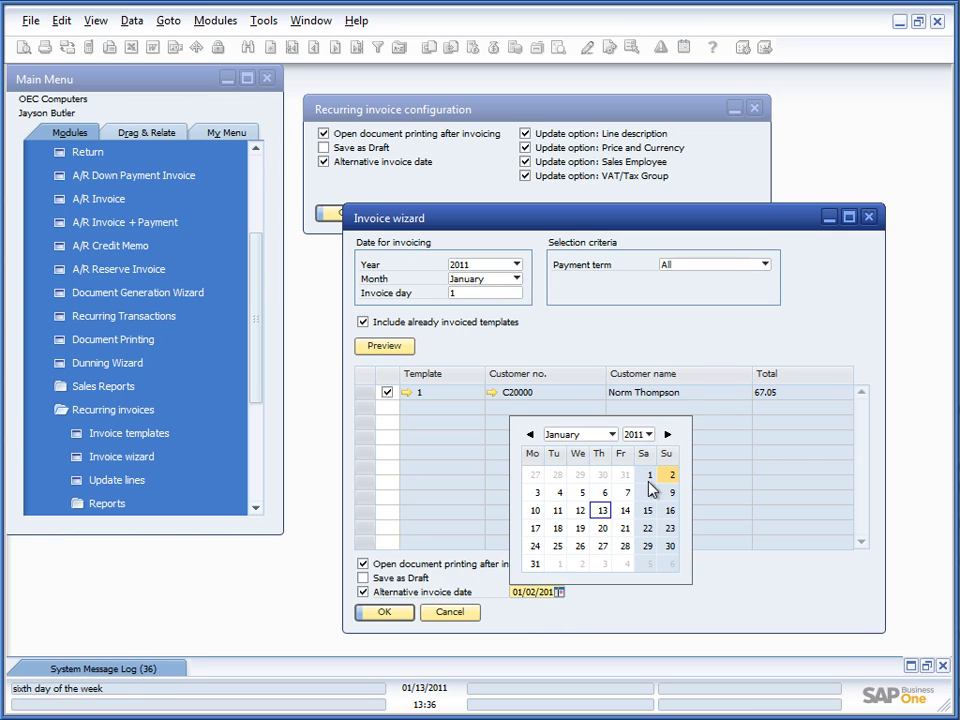
left_click(540, 492)
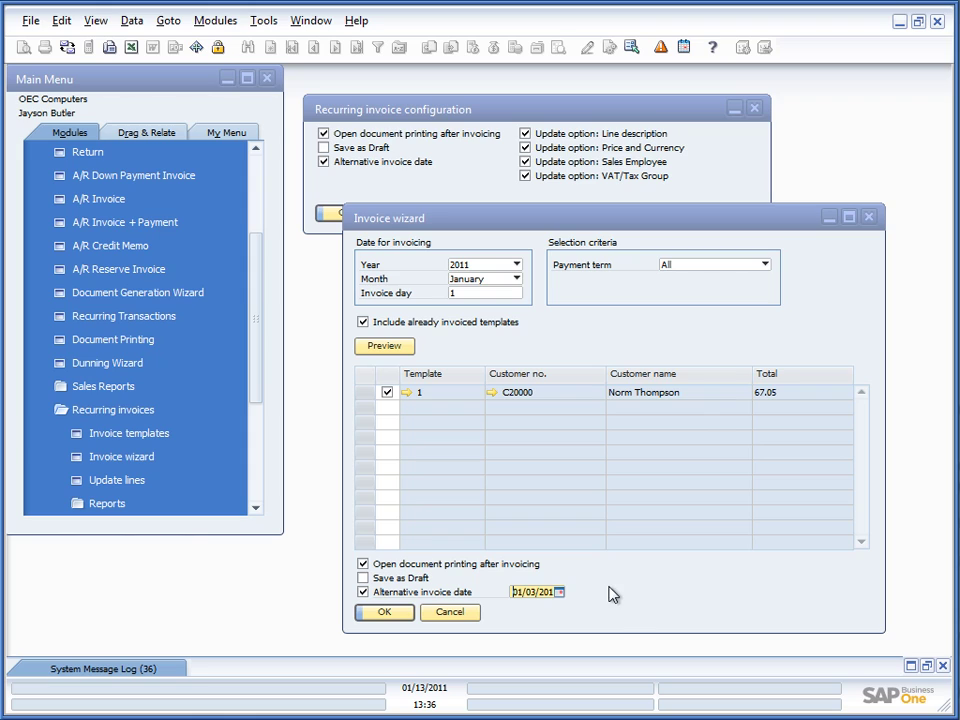
left_click(386, 614)
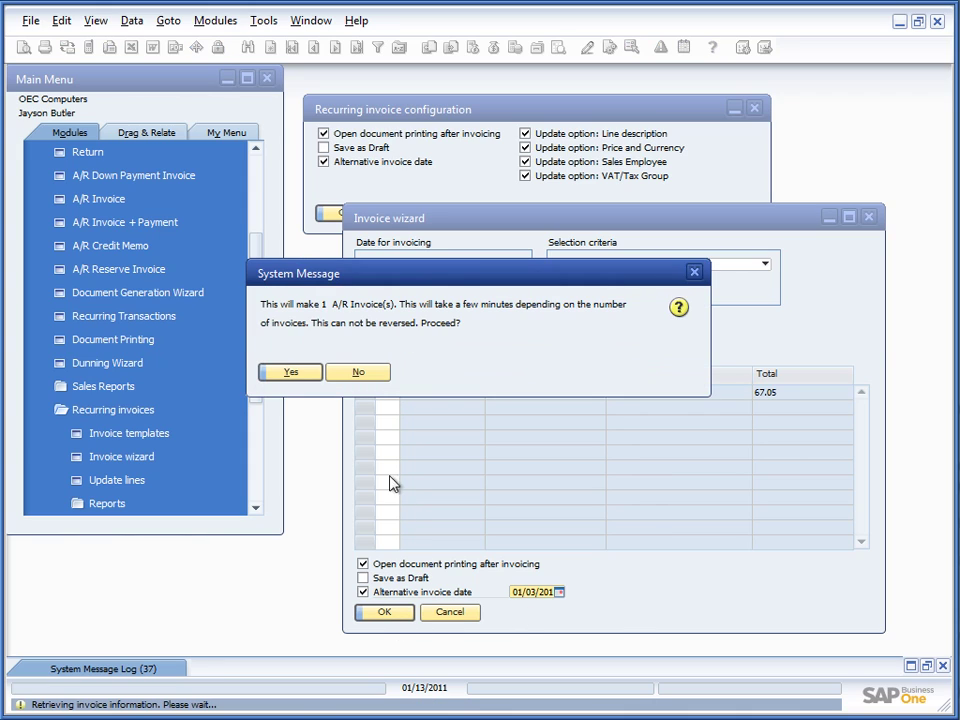
left_click(296, 371)
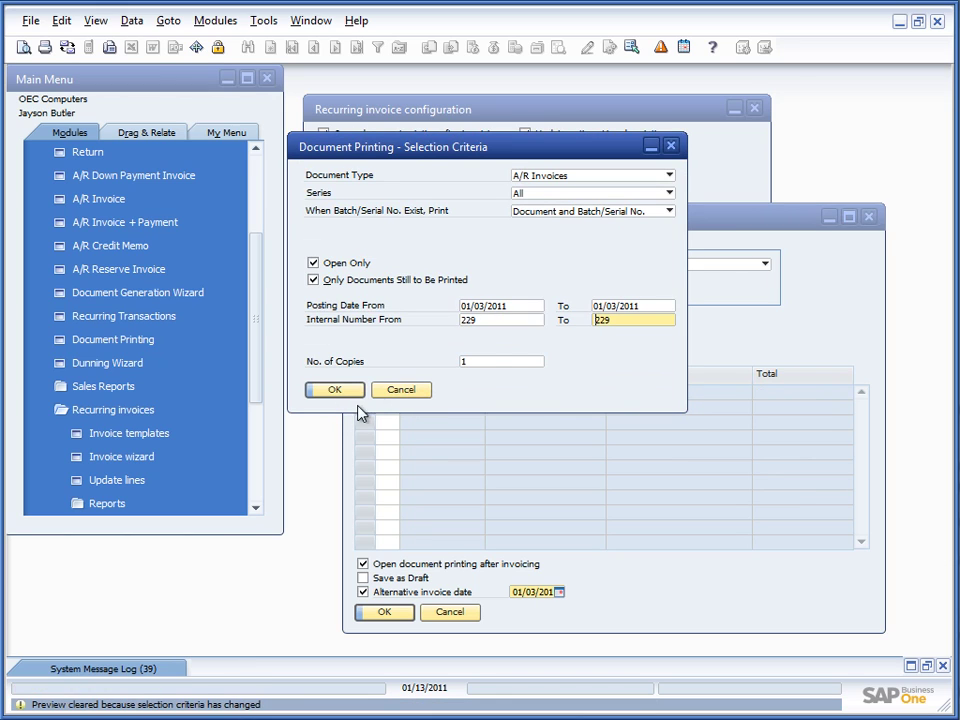
Step: Compare the dates of the generated A/R invoice with those of the previous invoice, then close the invoice, print list and wizard
left_click(340, 390)
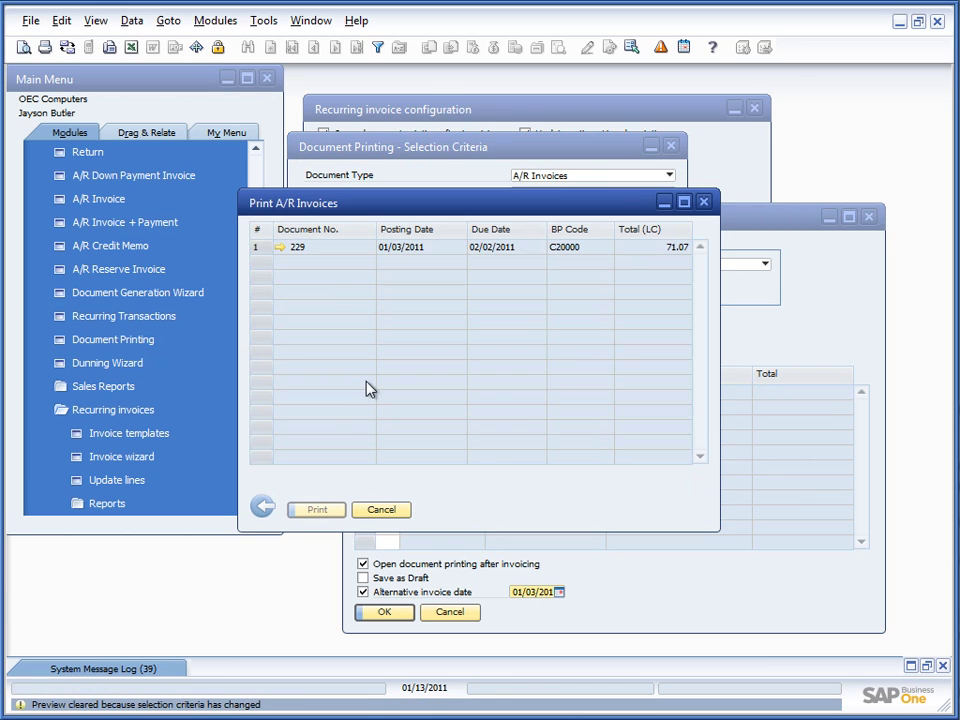
left_click(282, 247)
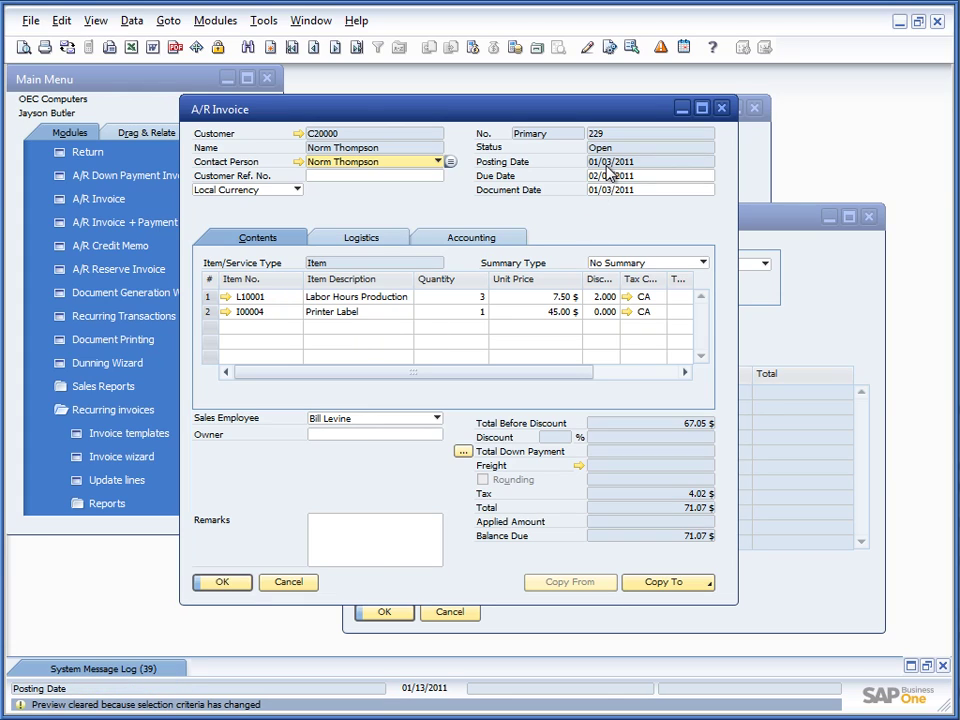
key("ctrl+Left")
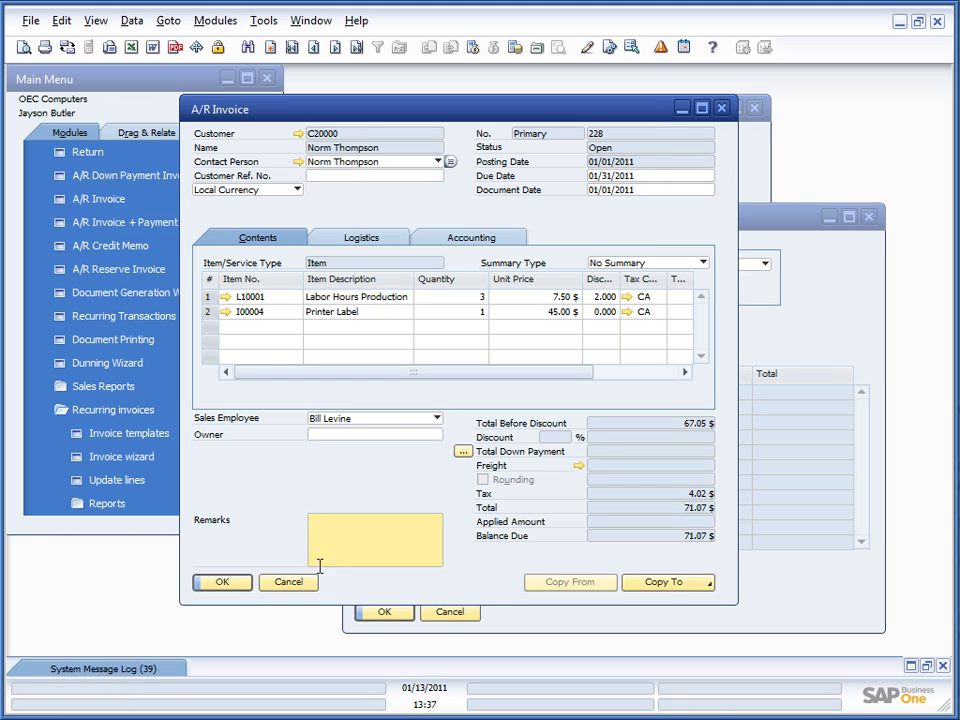
left_click(289, 582)
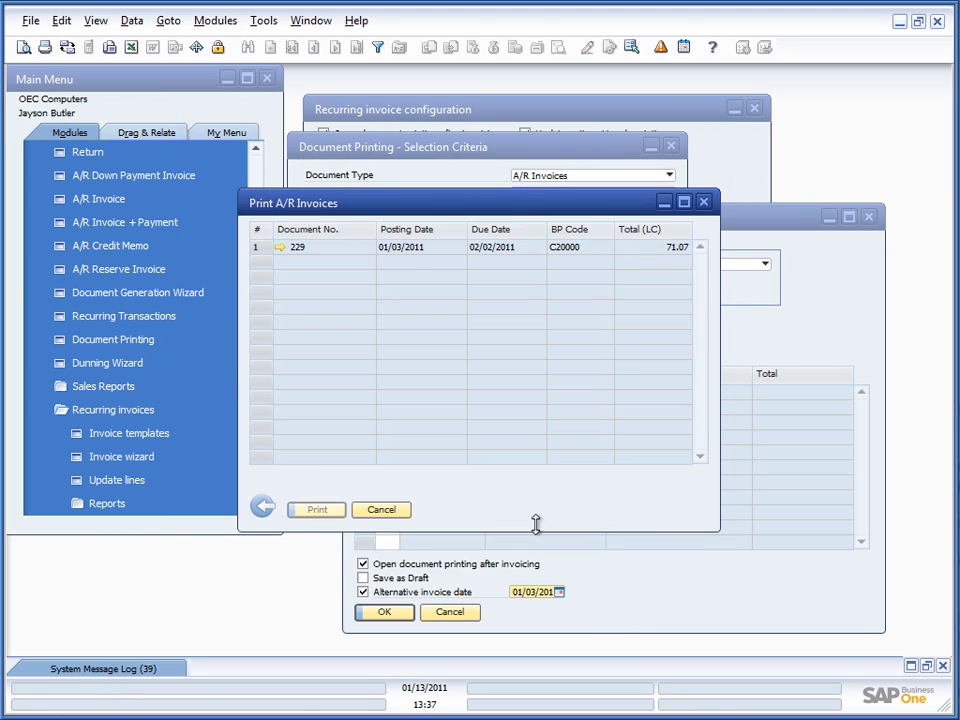
left_click(379, 515)
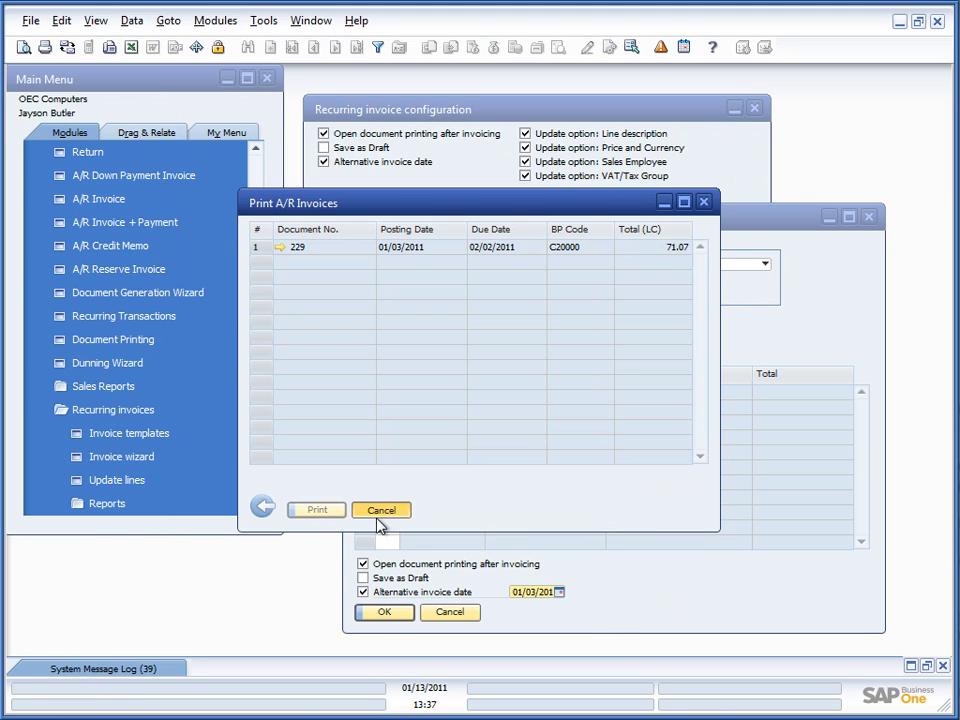
left_click(449, 611)
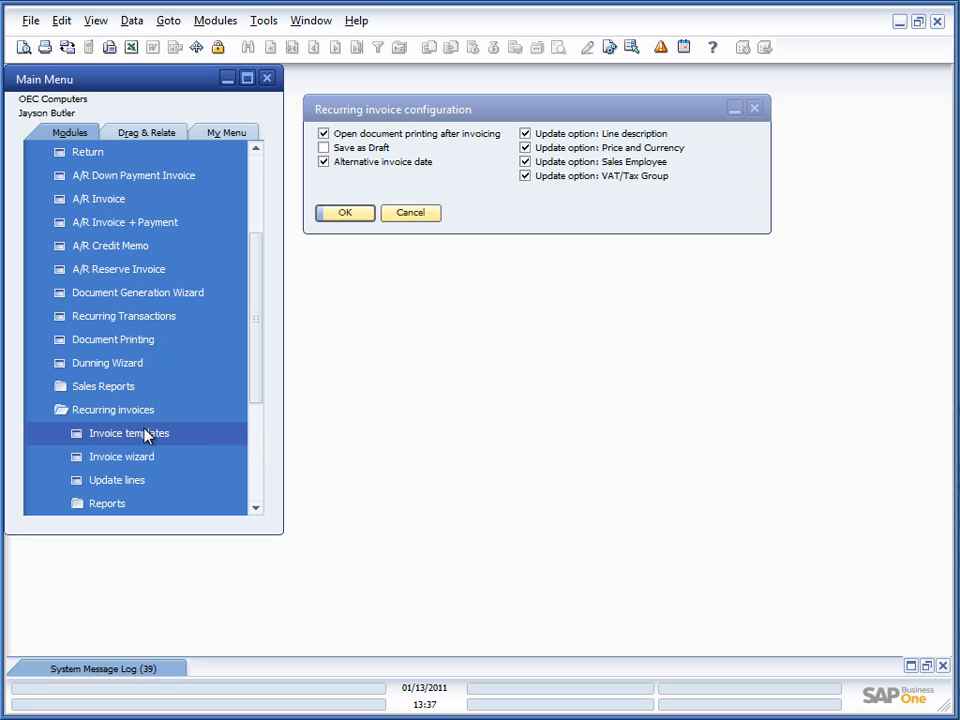
Step: Open invoice template 1 and move its window below the recurring invoice configuration
left_click(176, 435)
left_click(360, 138)
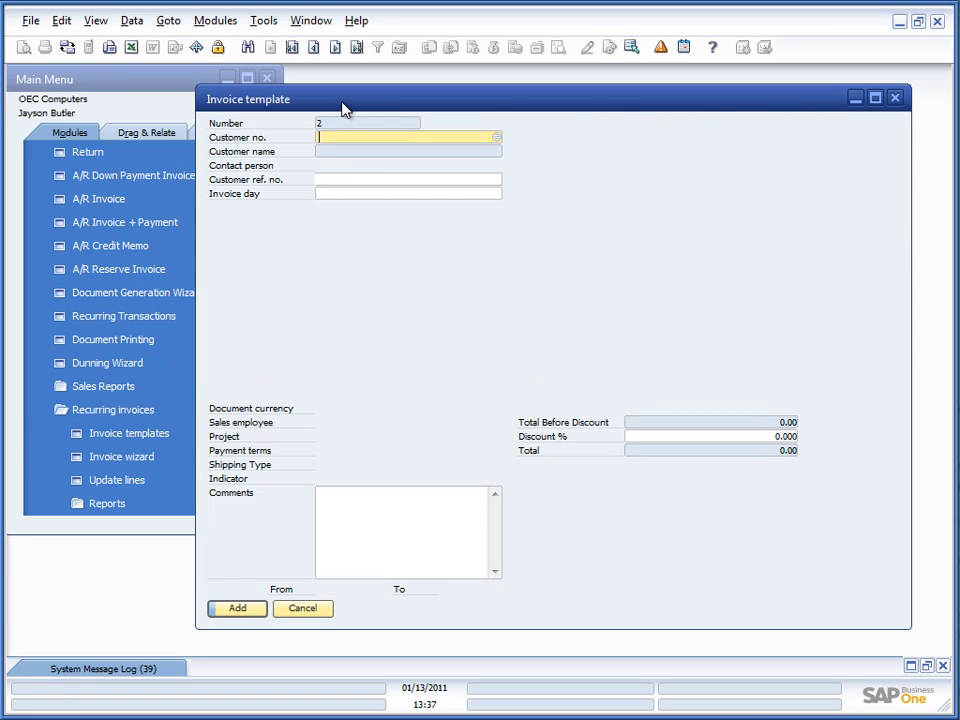
left_click_drag(343, 100, 433, 293)
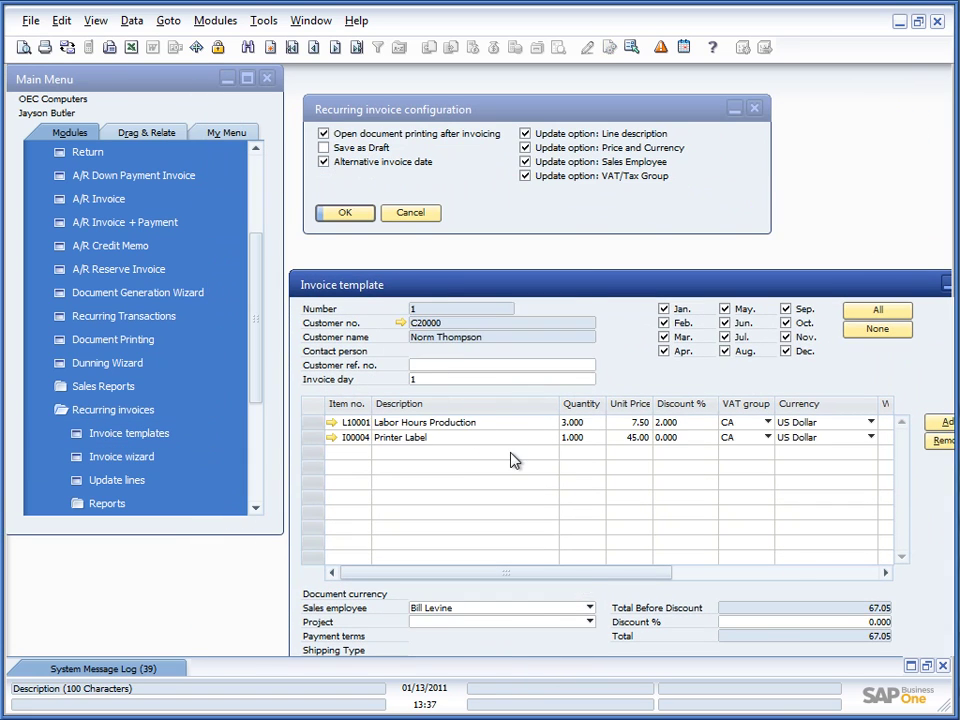
Step: Mark the Labor Hours Production line of the template for update and save the template
left_click_drag(580, 577, 699, 583)
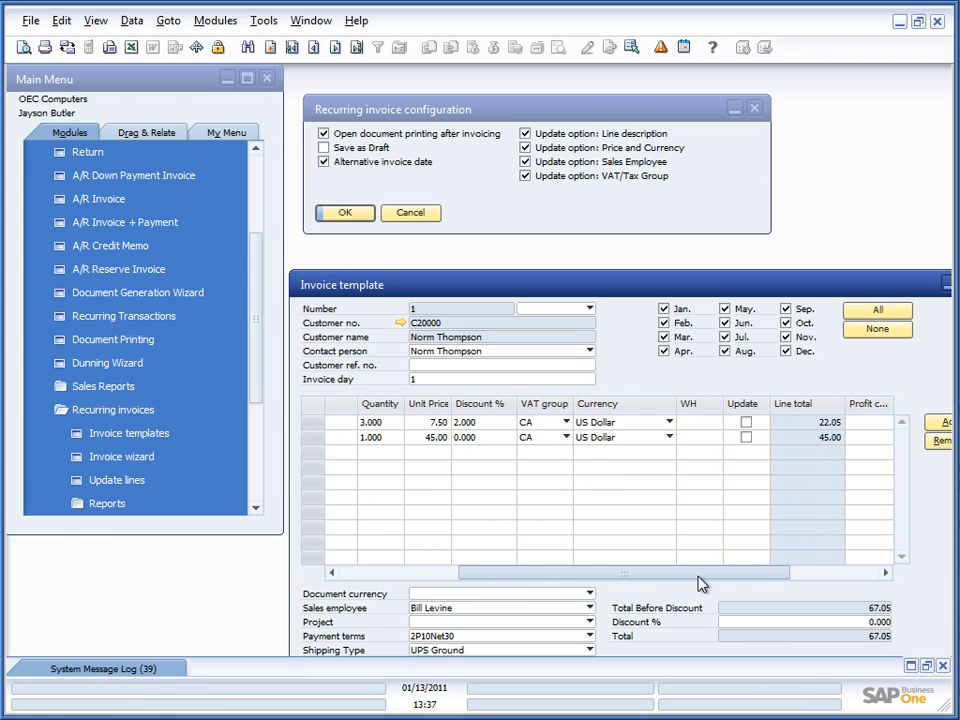
left_click(746, 423)
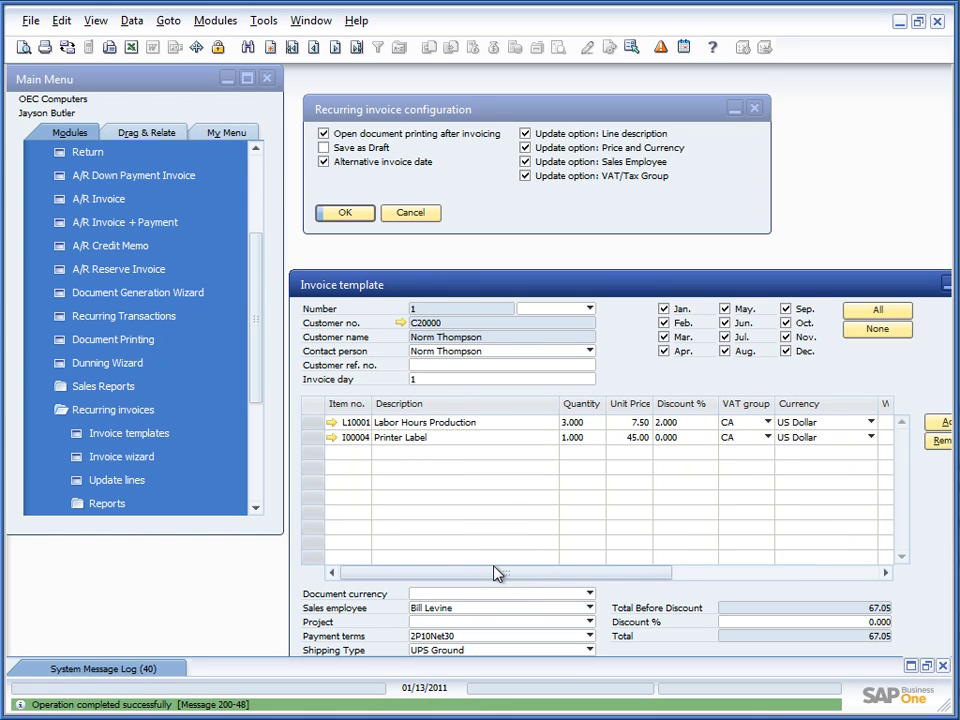
left_click_drag(497, 573, 660, 574)
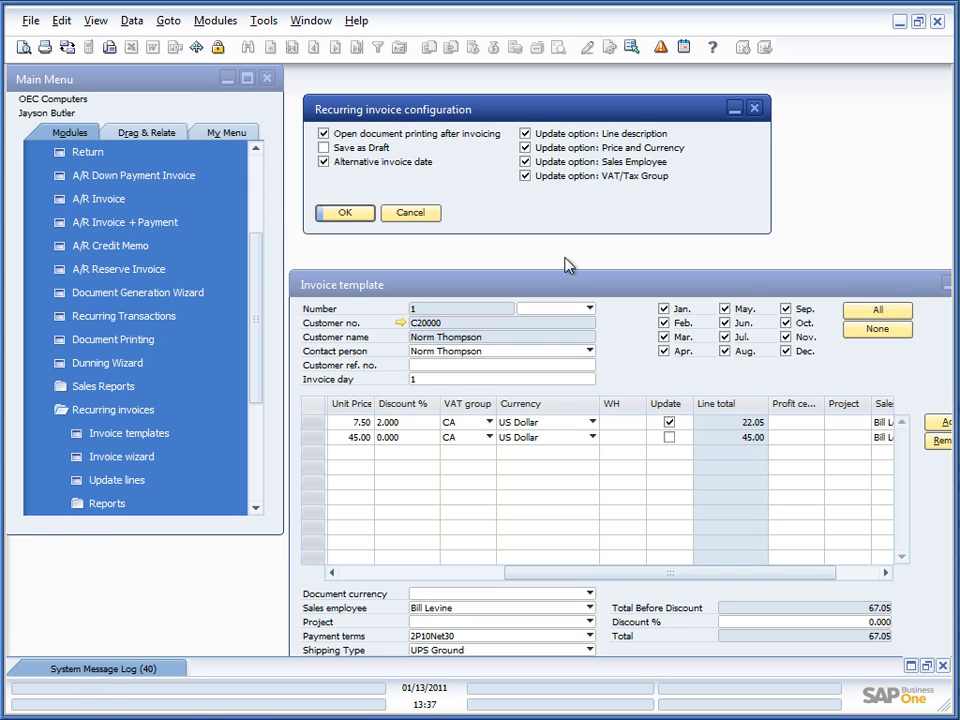
Step: Open the item master data of the Labor Hours Production line and compare it with the template line's fields, including the sales employee
left_click_drag(594, 576, 392, 578)
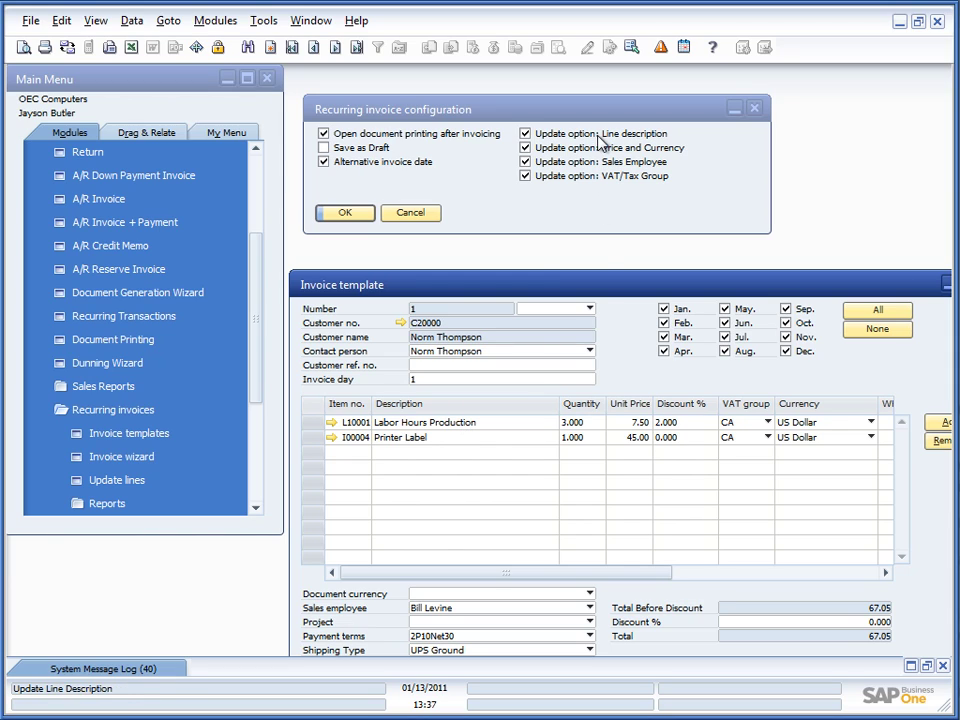
left_click(335, 422)
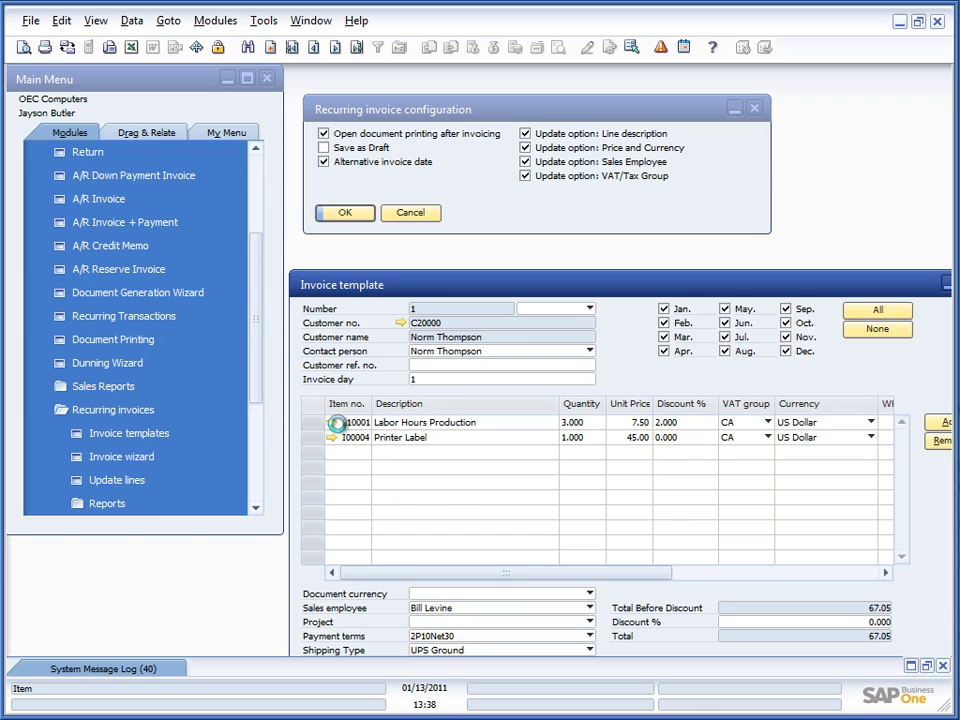
triple_click(354, 209)
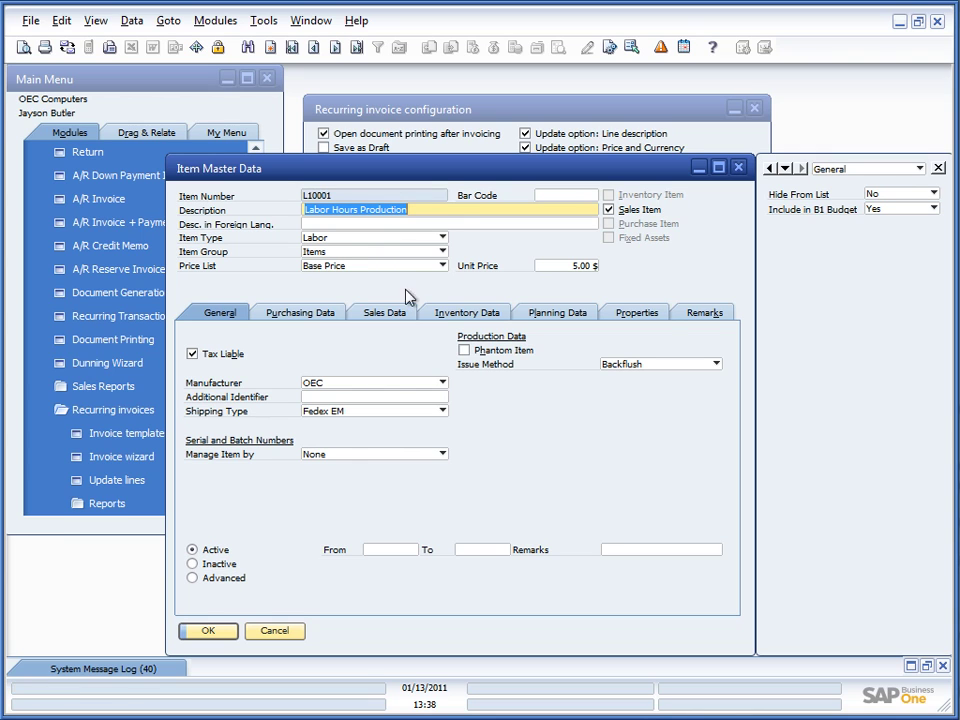
left_click_drag(450, 177, 893, 320)
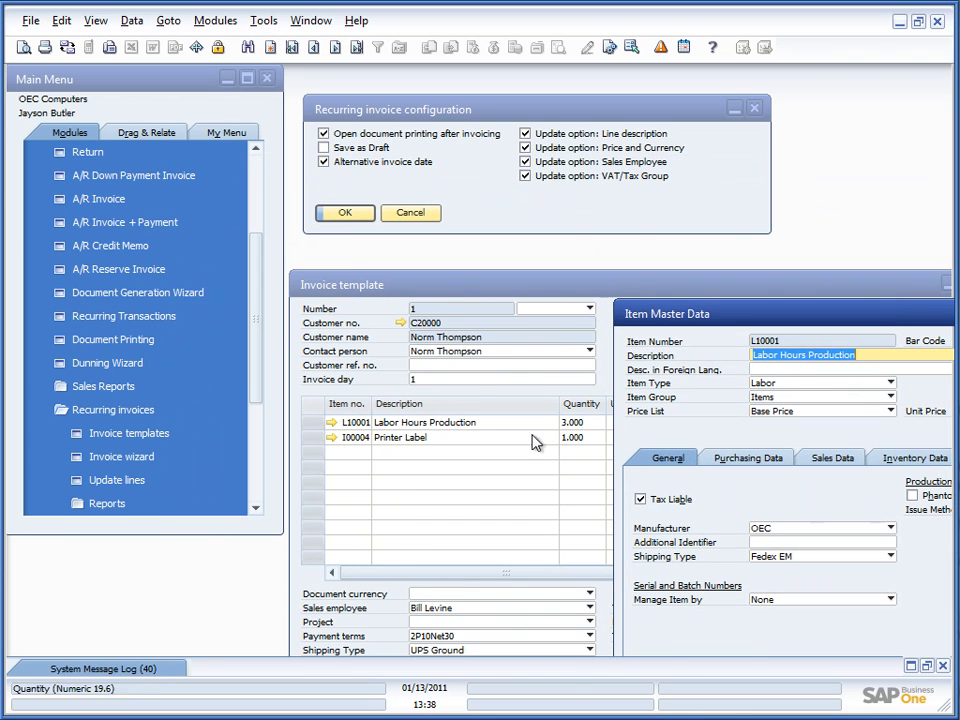
left_click_drag(437, 292, 227, 236)
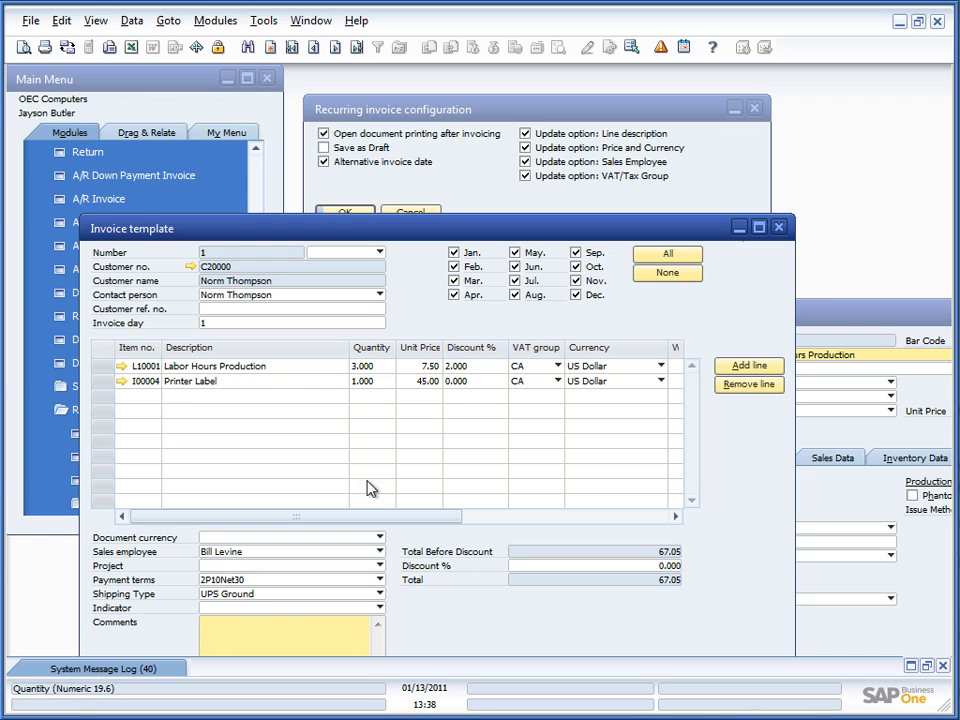
left_click_drag(369, 516, 454, 516)
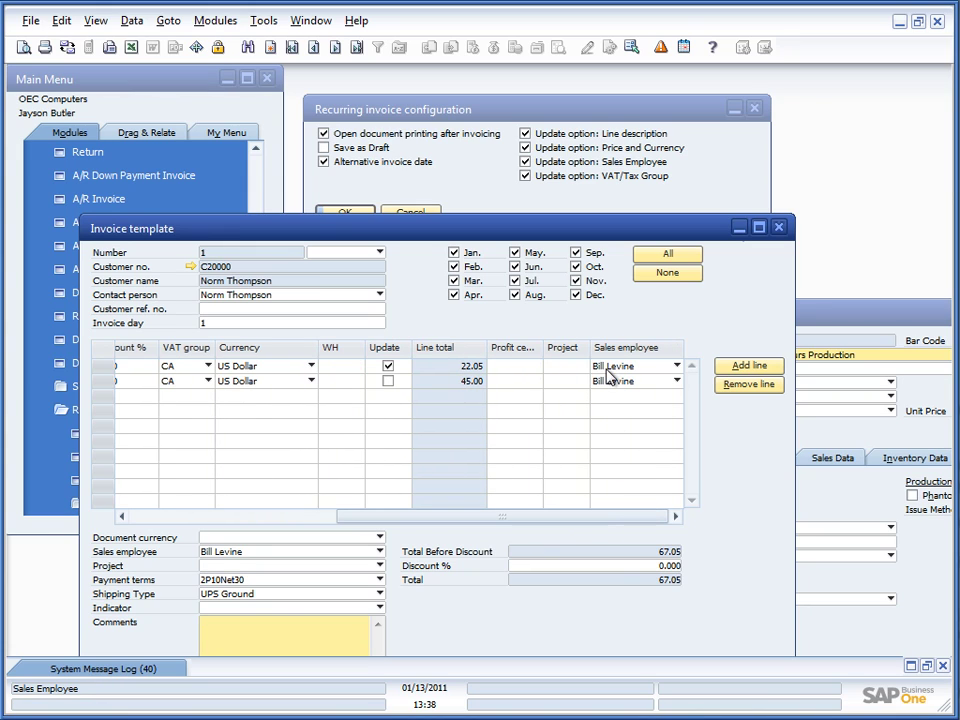
Step: Review the master data of item L10001, including its properties, beside the invoice template, then close the item window
left_click(803, 380)
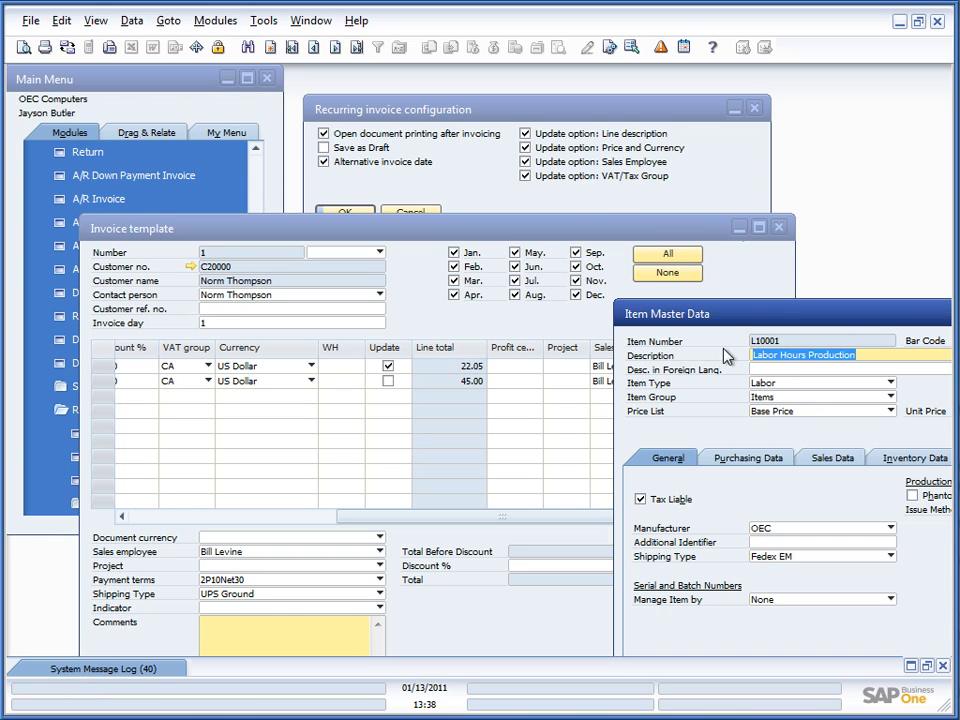
left_click_drag(717, 331, 544, 295)
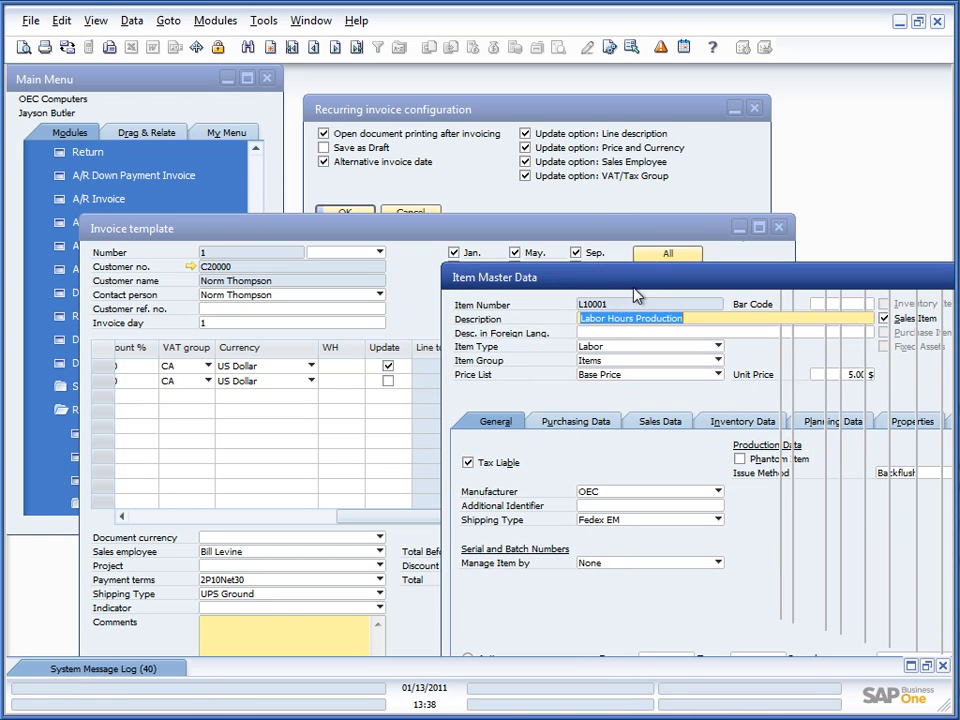
left_click_drag(622, 285, 534, 368)
left_click(815, 505)
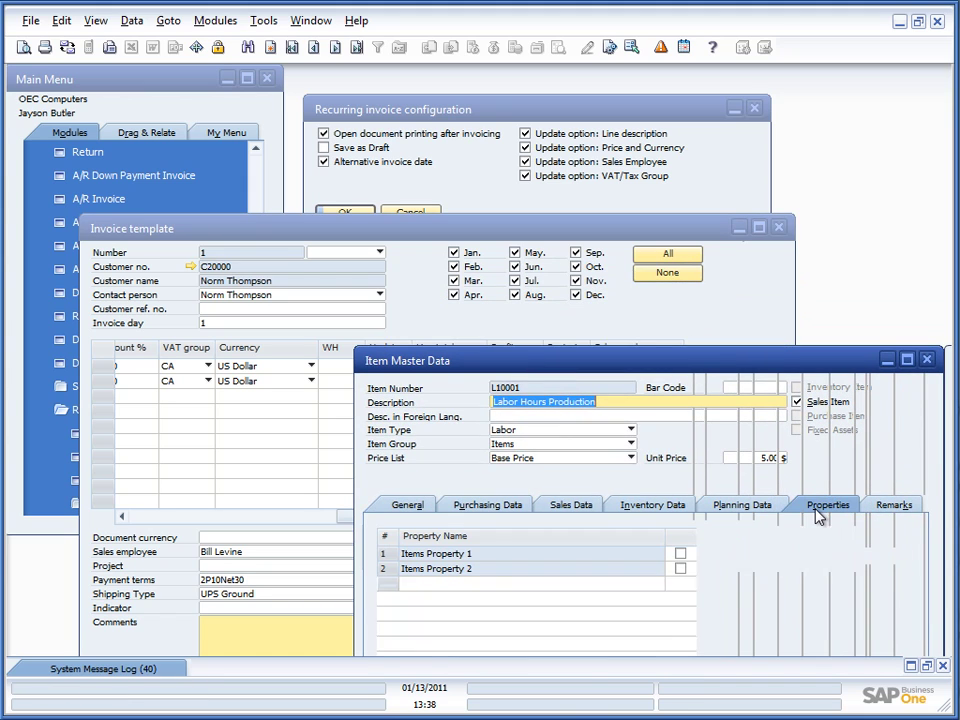
left_click(927, 360)
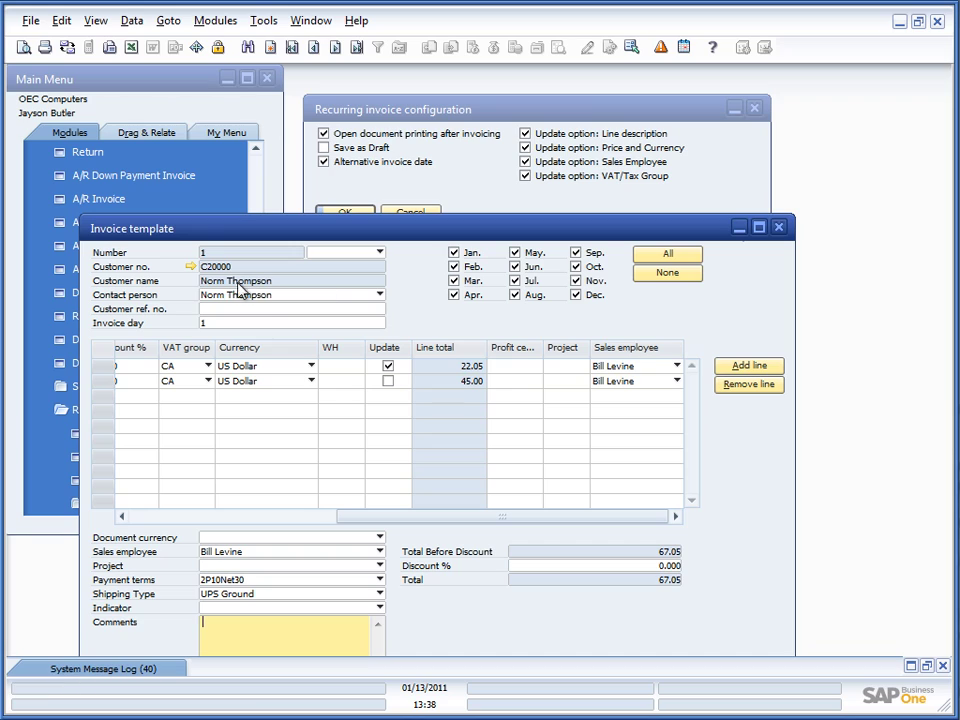
Step: Review the update marks and the description, price and VAT columns of the lines in invoice template 1
left_click(388, 365)
left_click_drag(486, 516, 189, 516)
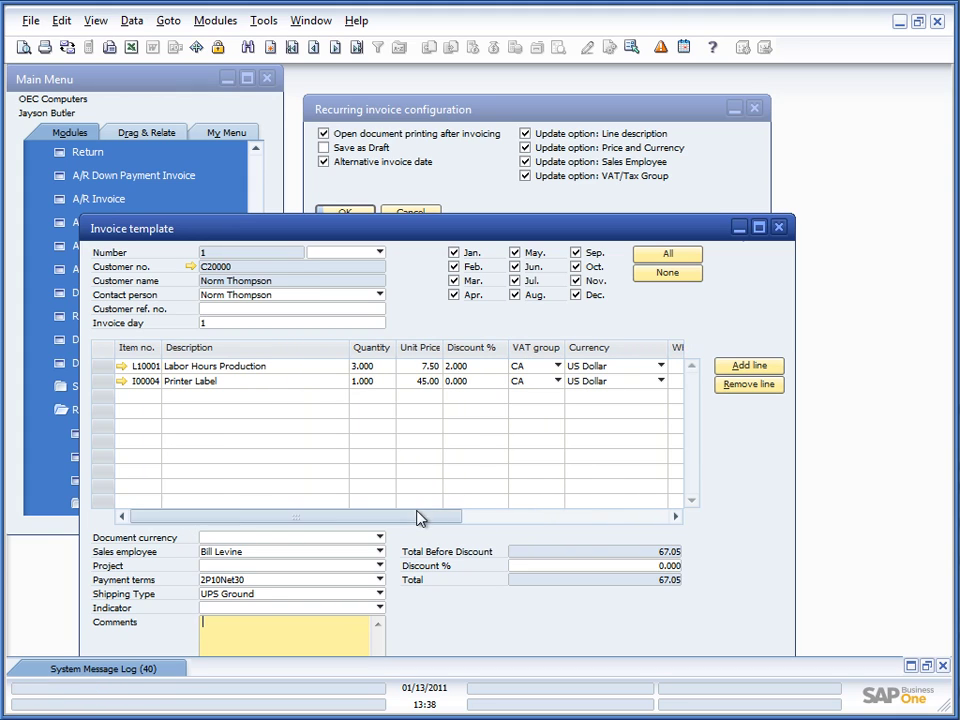
left_click_drag(420, 516, 558, 516)
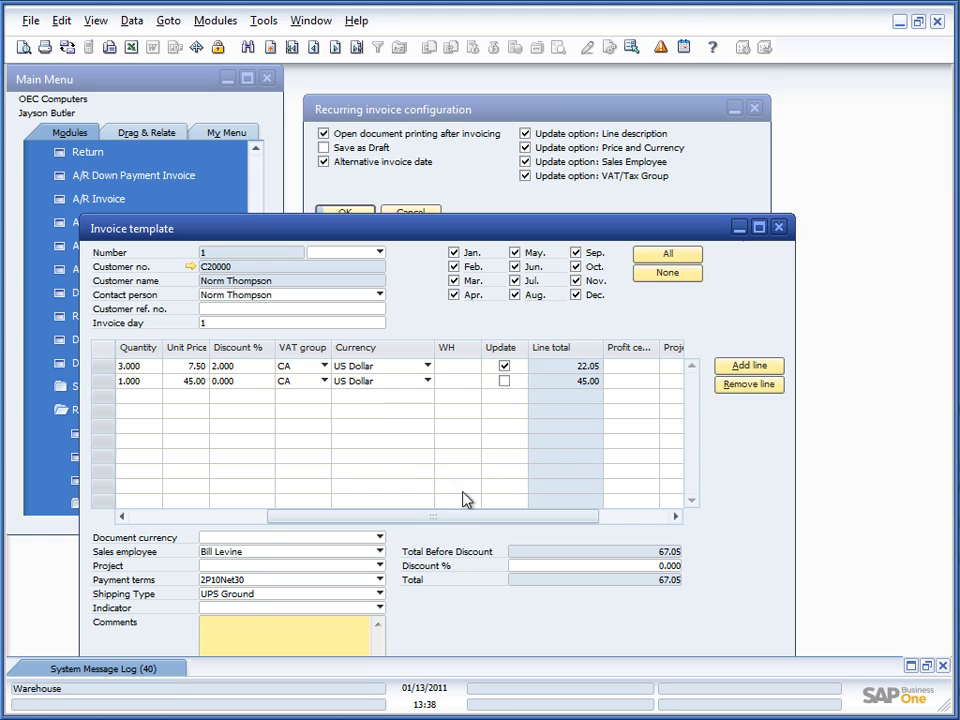
left_click_drag(440, 516, 160, 514)
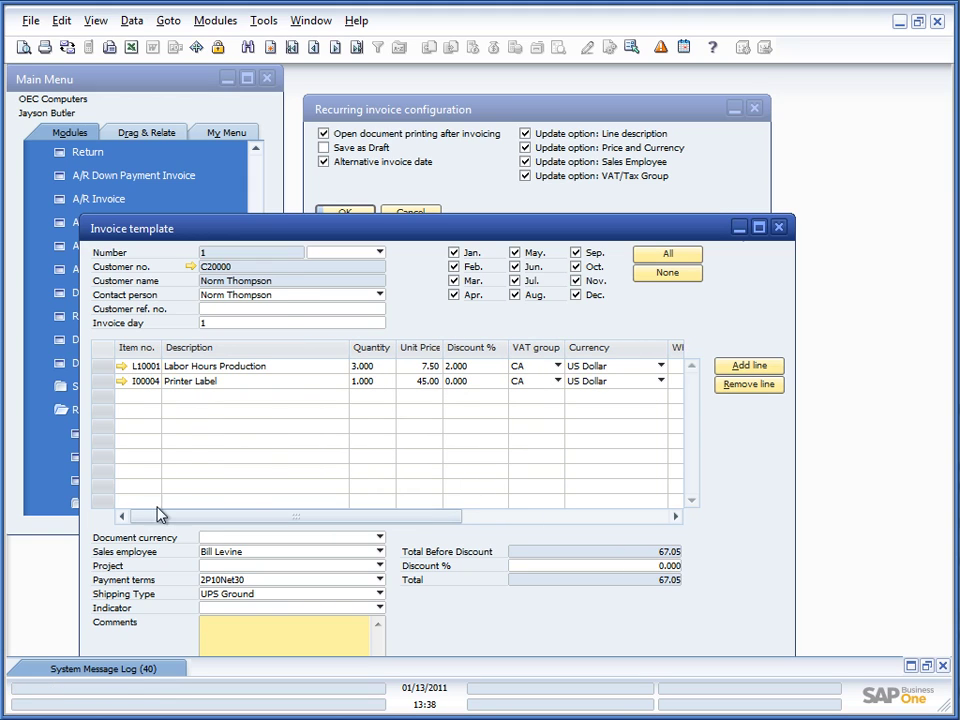
Step: Change the description of item L10001 to "Labor Hours Production 2" in its master data and save the item
left_click(121, 366)
left_click(618, 210)
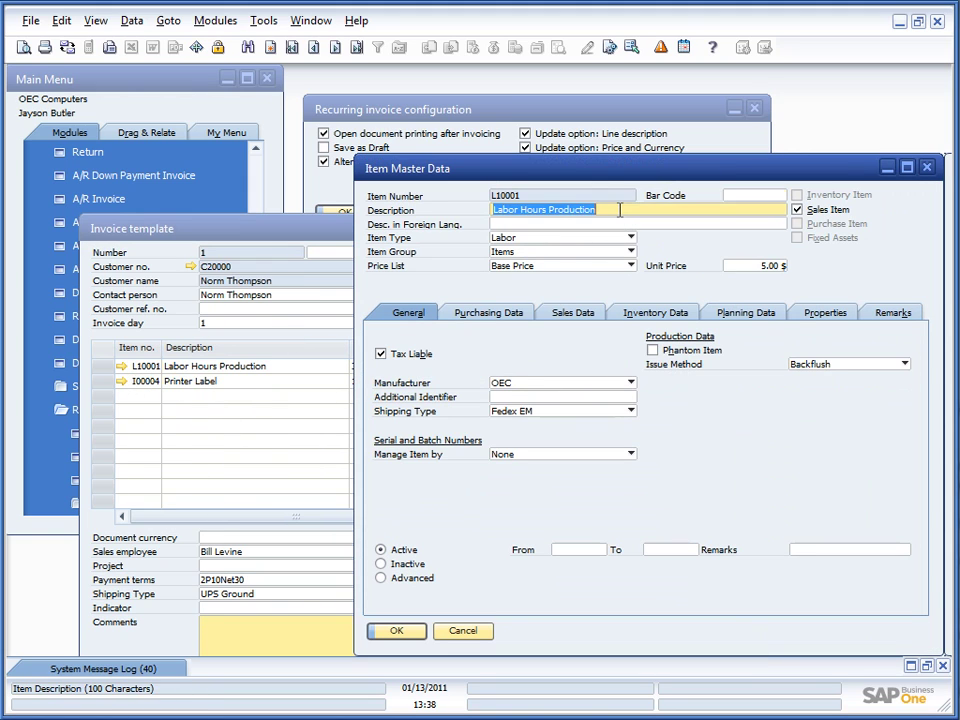
left_click(618, 210)
type("2")
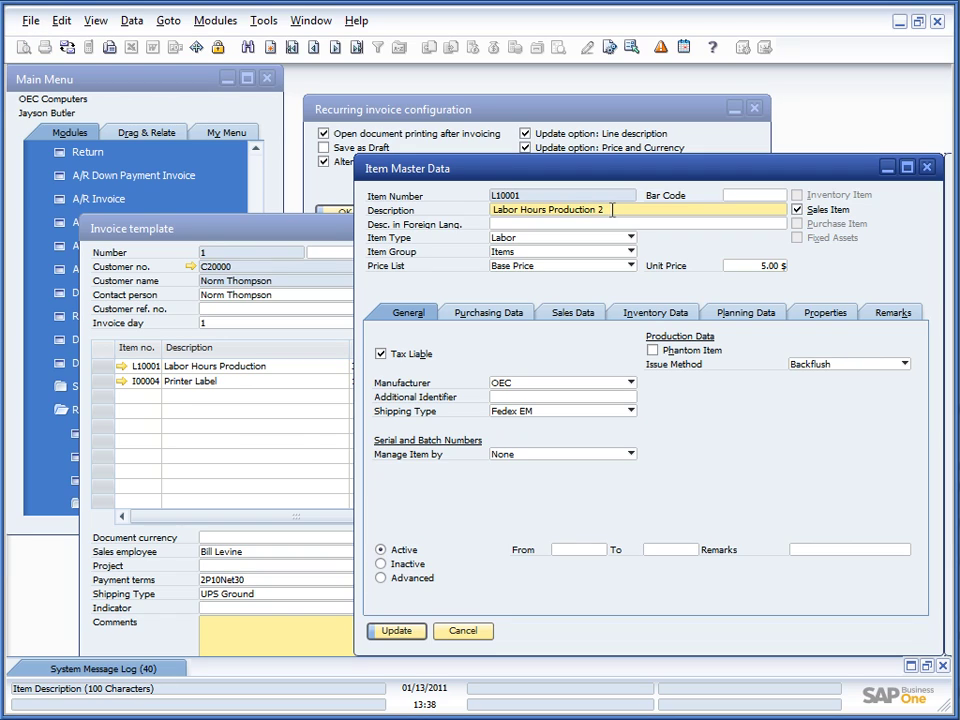
left_click(396, 632)
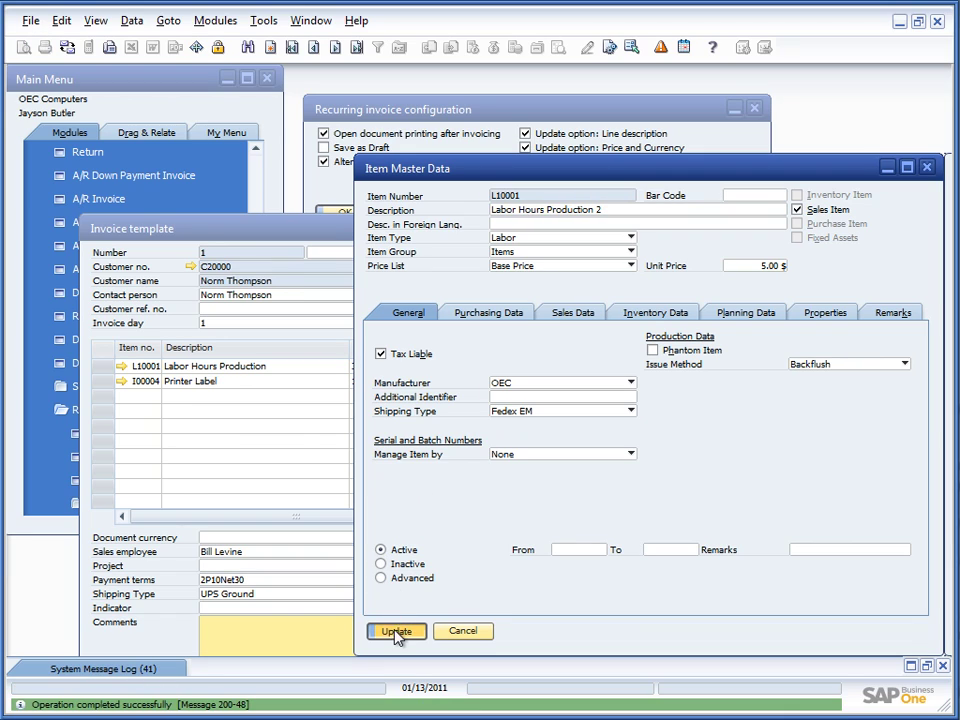
Step: Try to update the recurring invoice lines while the invoice template is still open
left_click(111, 82)
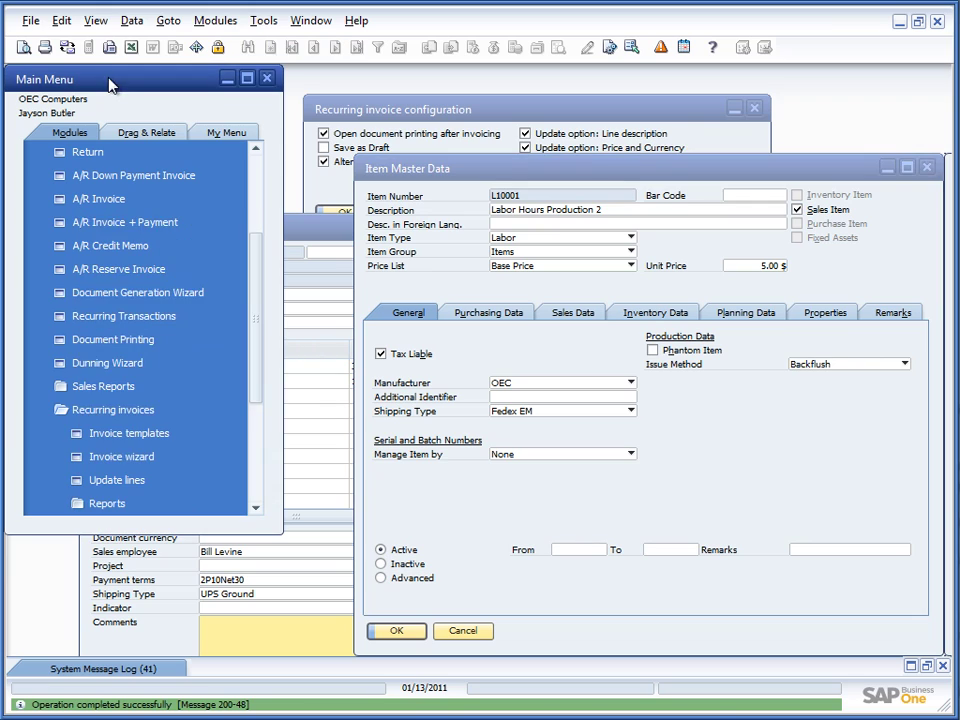
left_click(135, 485)
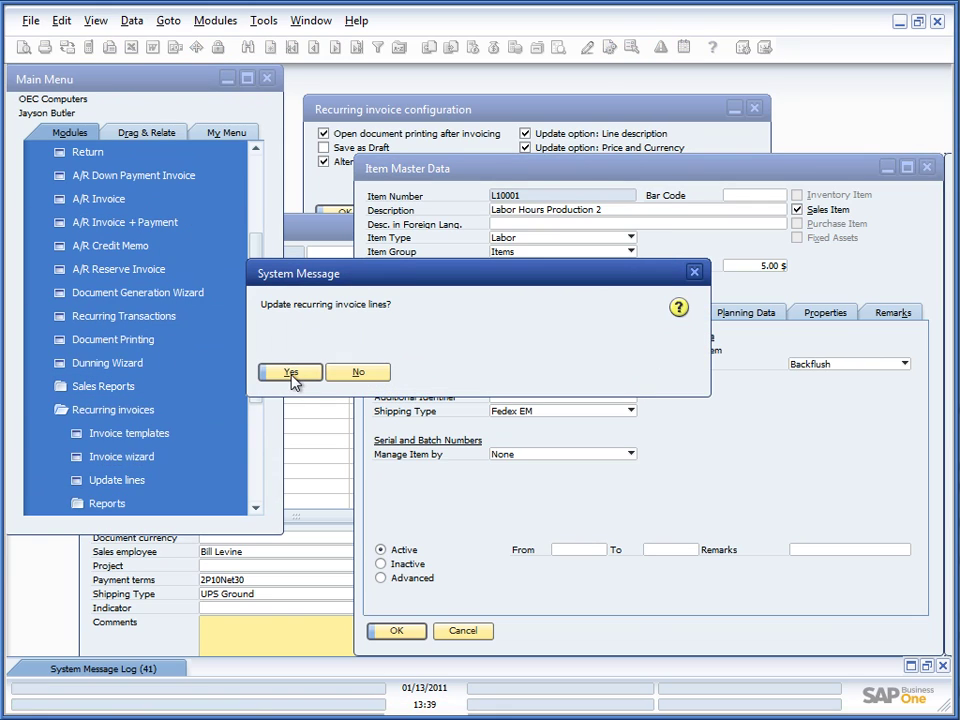
left_click(294, 376)
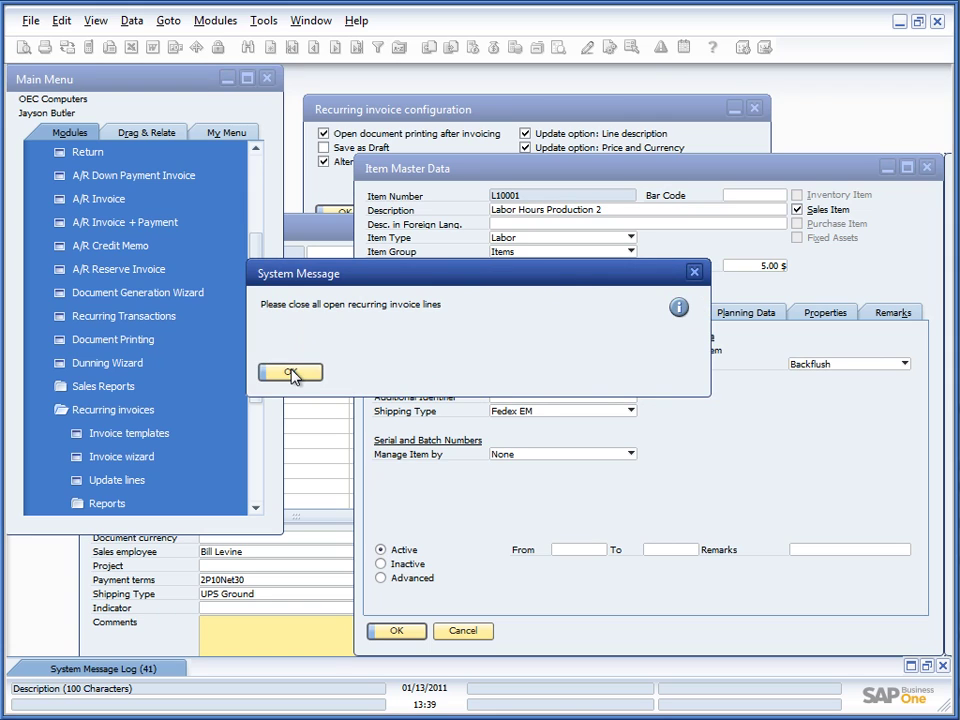
left_click(291, 373)
Step: Close the open invoice template and run the update of the recurring invoice lines
left_click(296, 232)
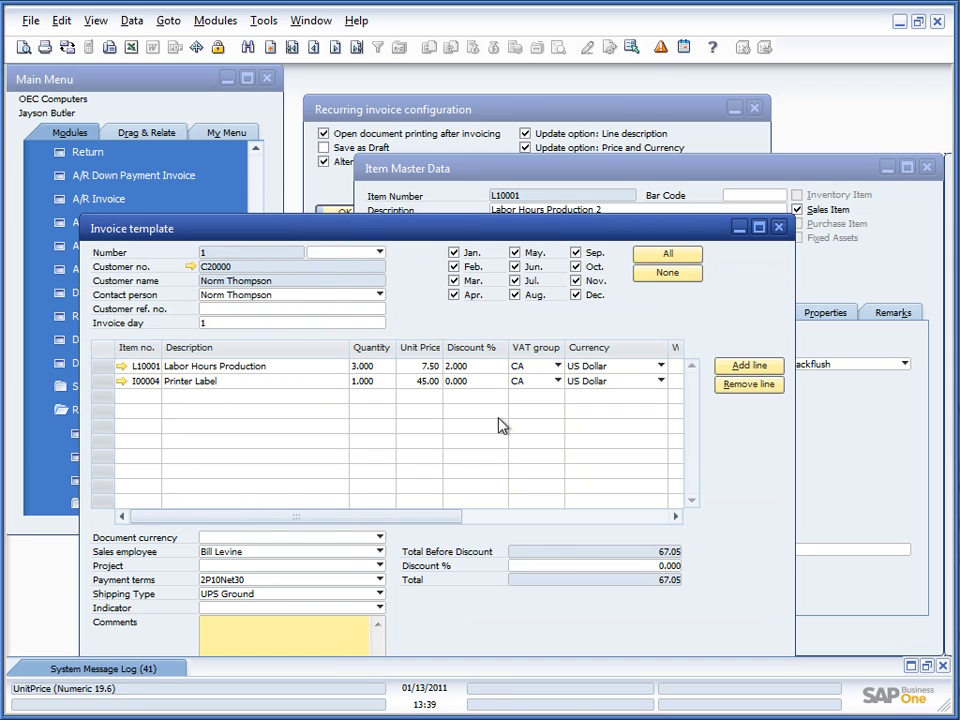
left_click(778, 227)
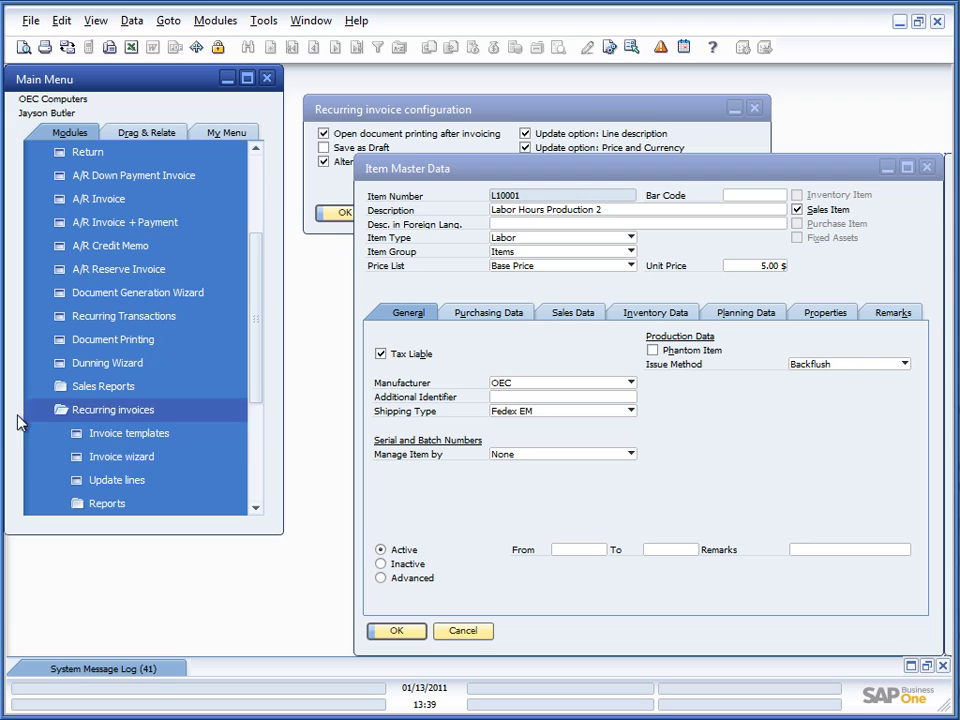
left_click(127, 483)
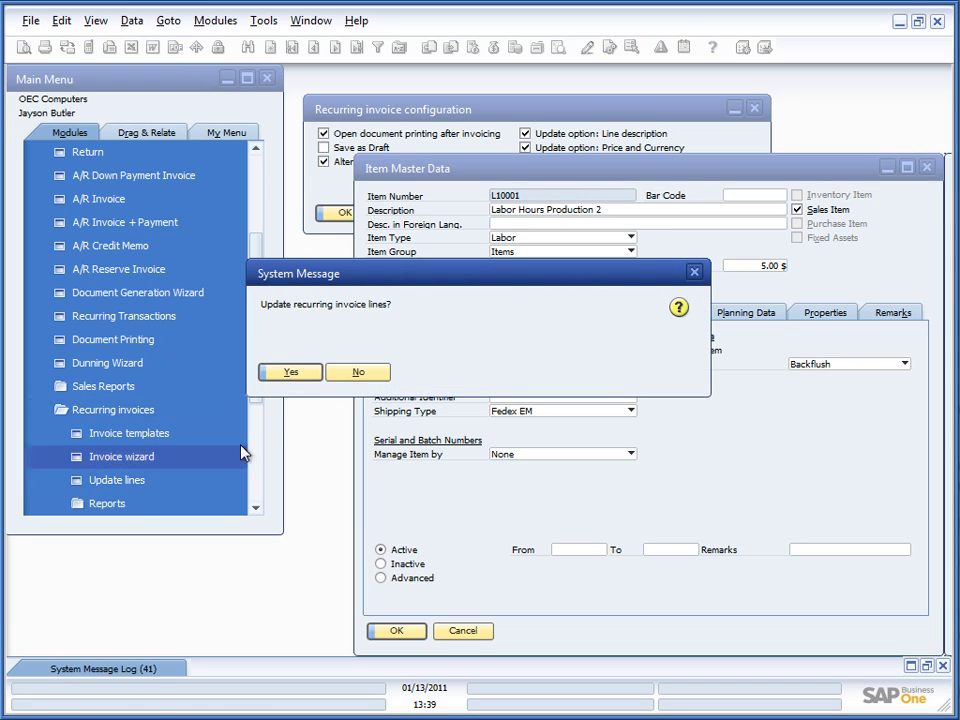
left_click(288, 373)
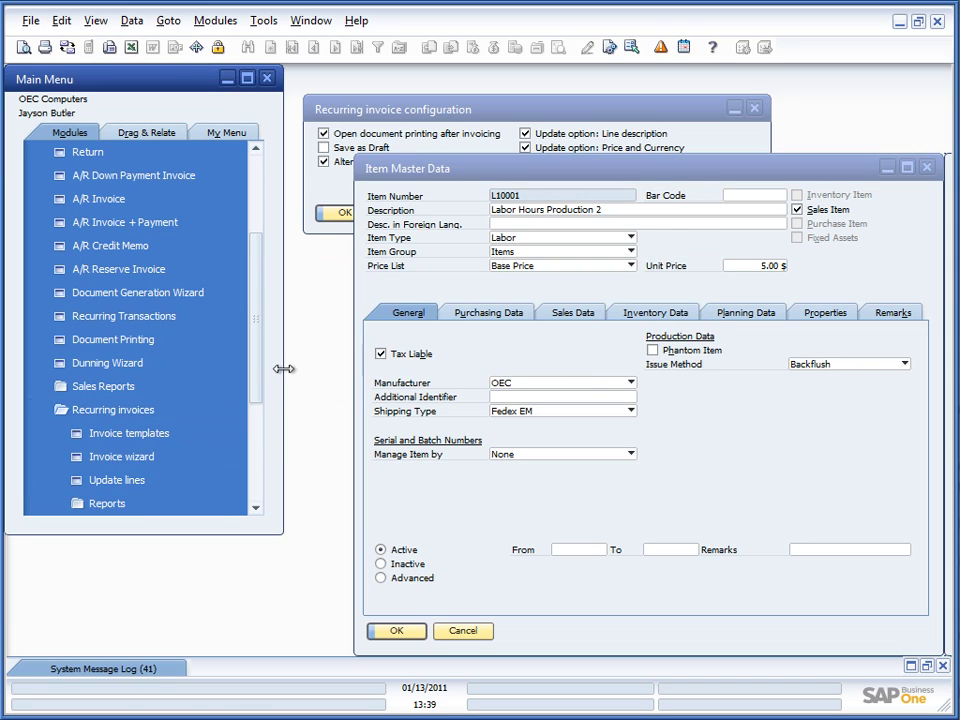
Step: Reopen invoice template 1 to check the description of its labor line, then close the template
left_click(138, 443)
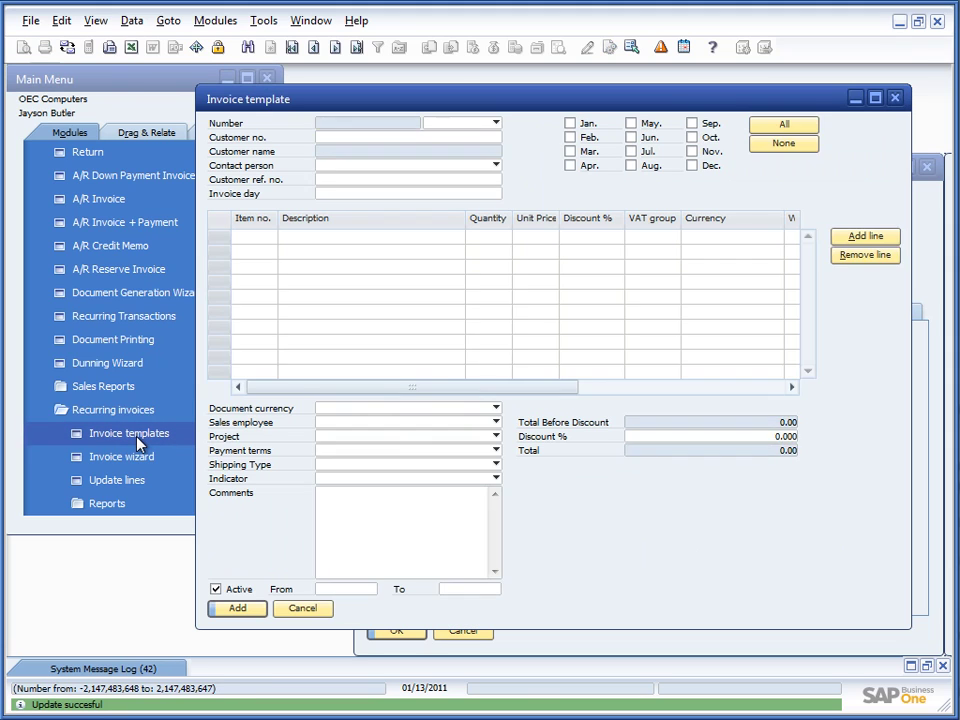
key("ctrl+Page_Up")
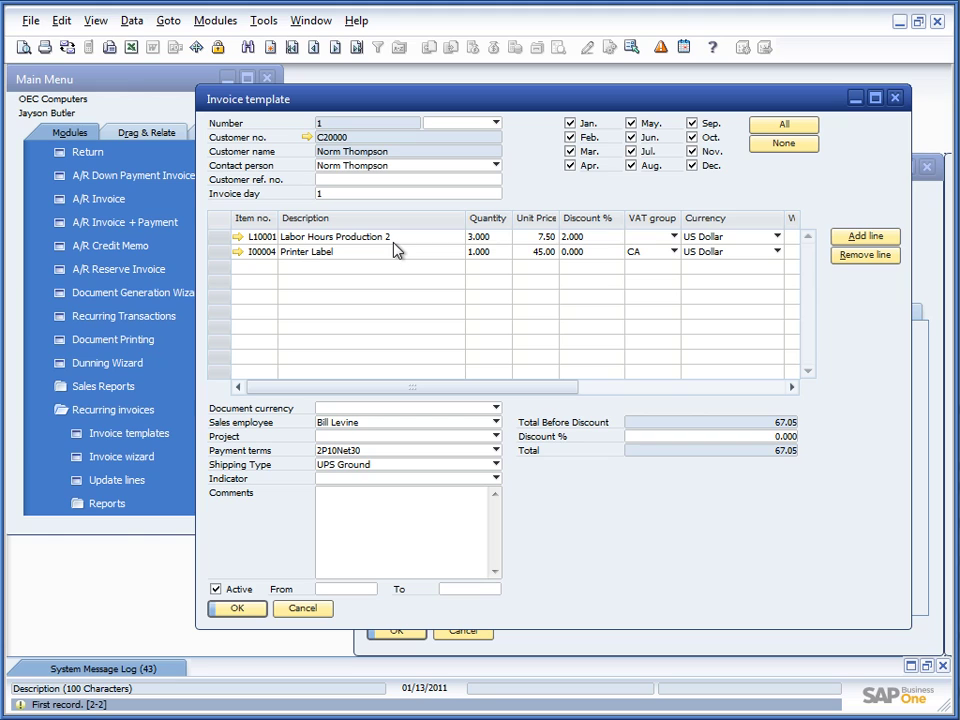
left_click(301, 608)
Step: Change the description of item L10001 to "Labor Hours Production 3" and save the item
left_click(608, 210)
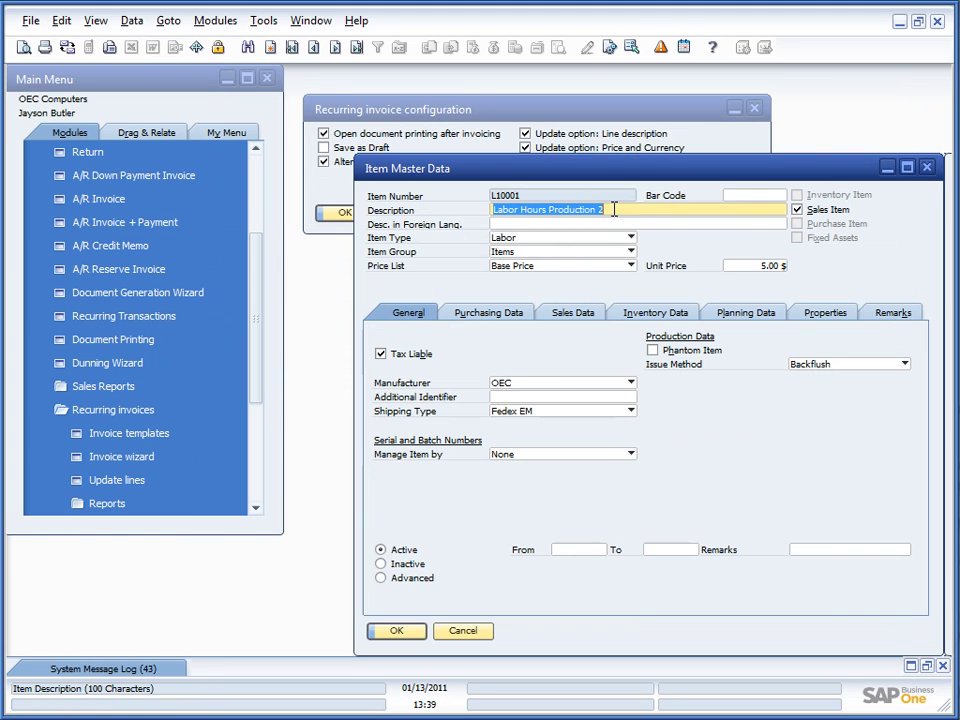
left_click(614, 209)
key("BackSpace")
type("3")
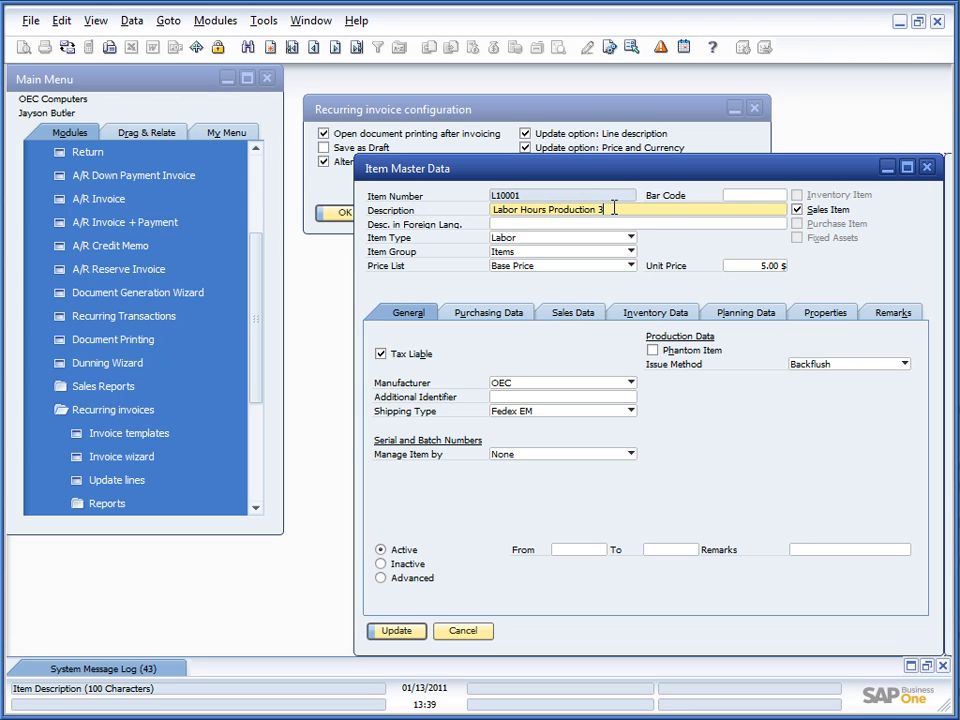
key("Return")
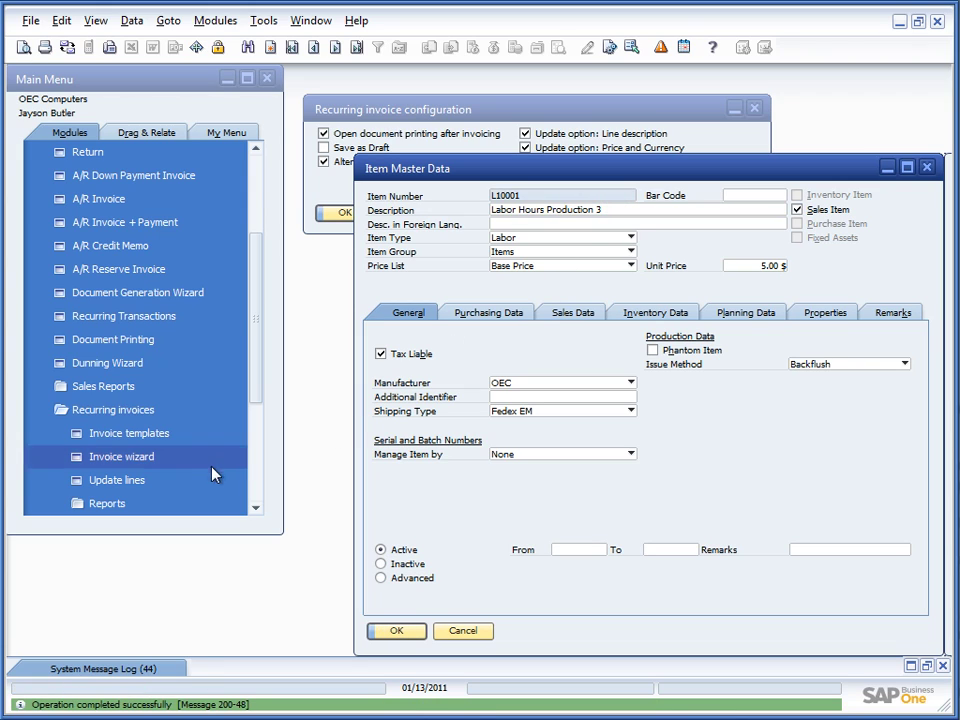
Step: Preview the templates for January 2011, invoice day 1, in the invoice wizard, including already invoiced templates
left_click(166, 458)
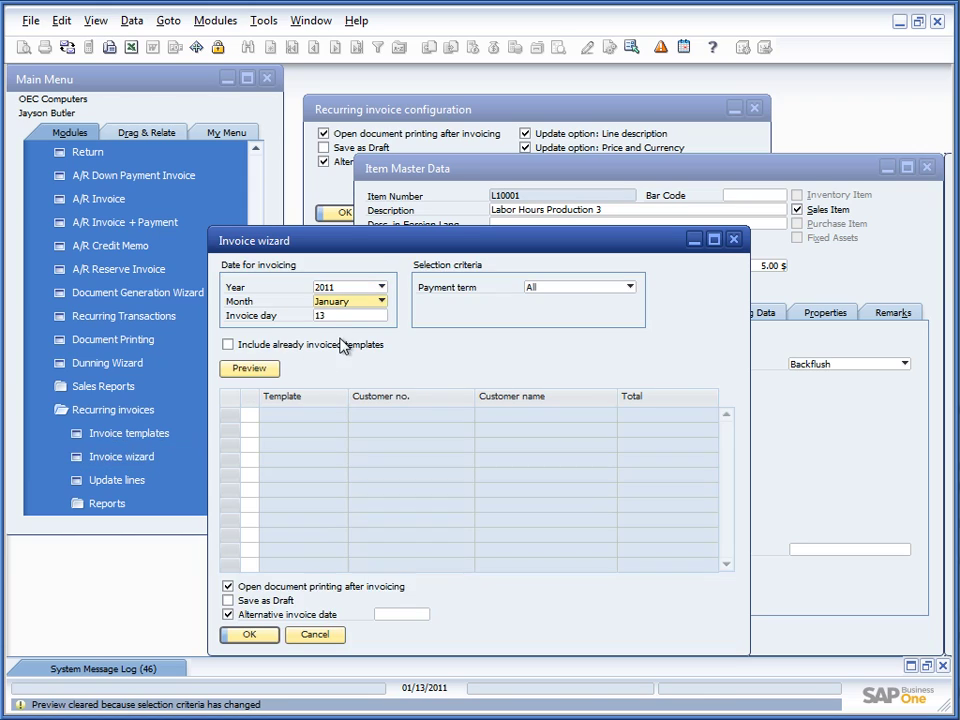
left_click(318, 317)
type("1")
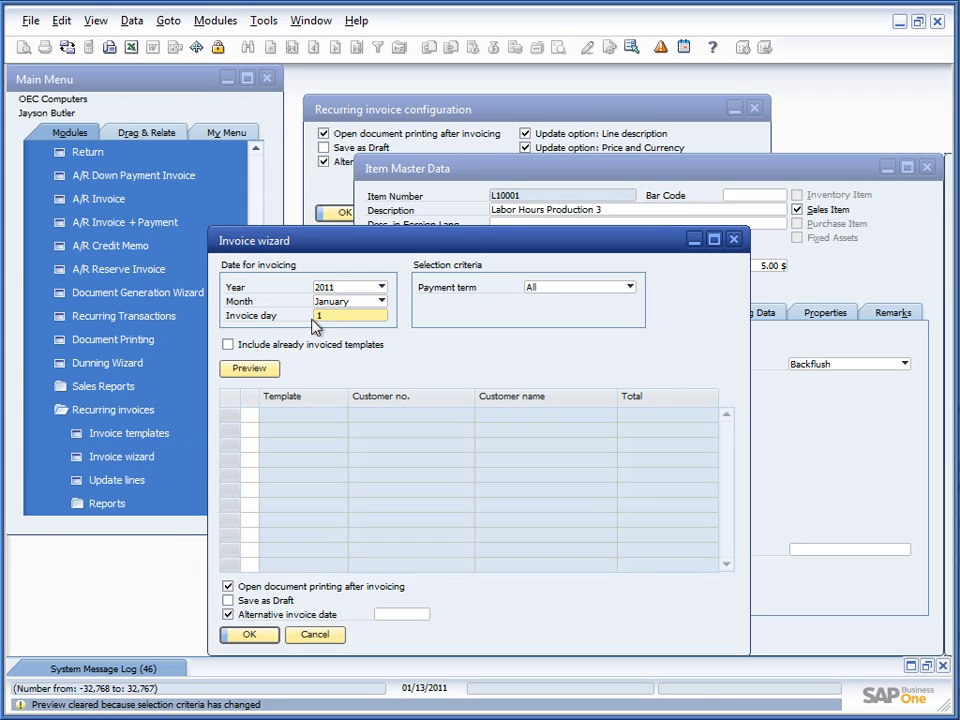
left_click(228, 344)
left_click(261, 372)
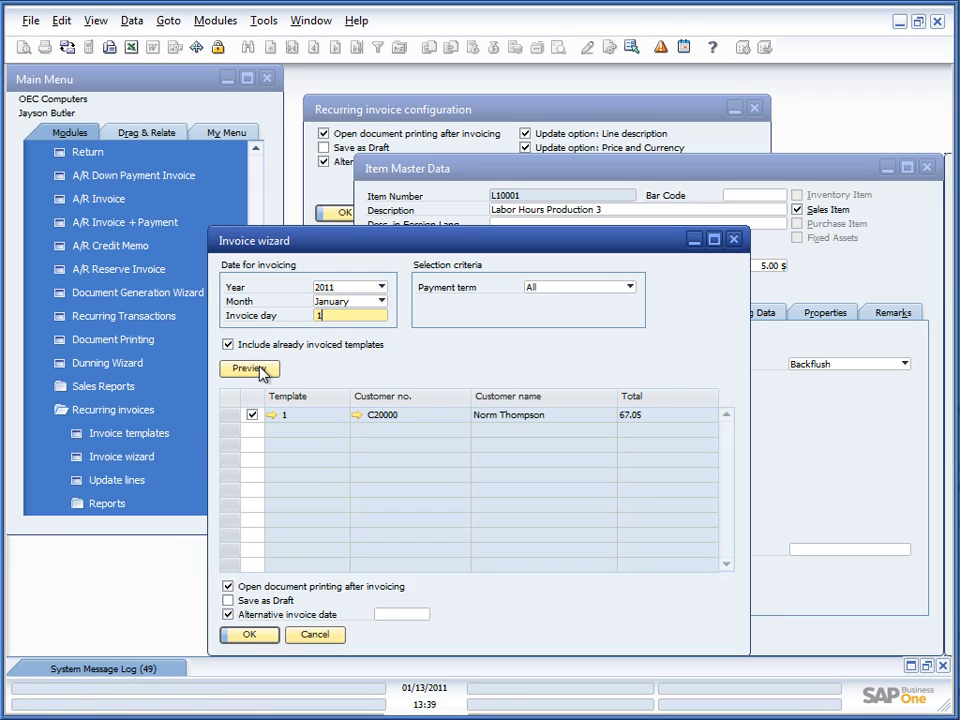
Step: Turn off the alternative invoice date and start invoicing template 1, then cancel at the line update question and close the wizard
left_click(229, 615)
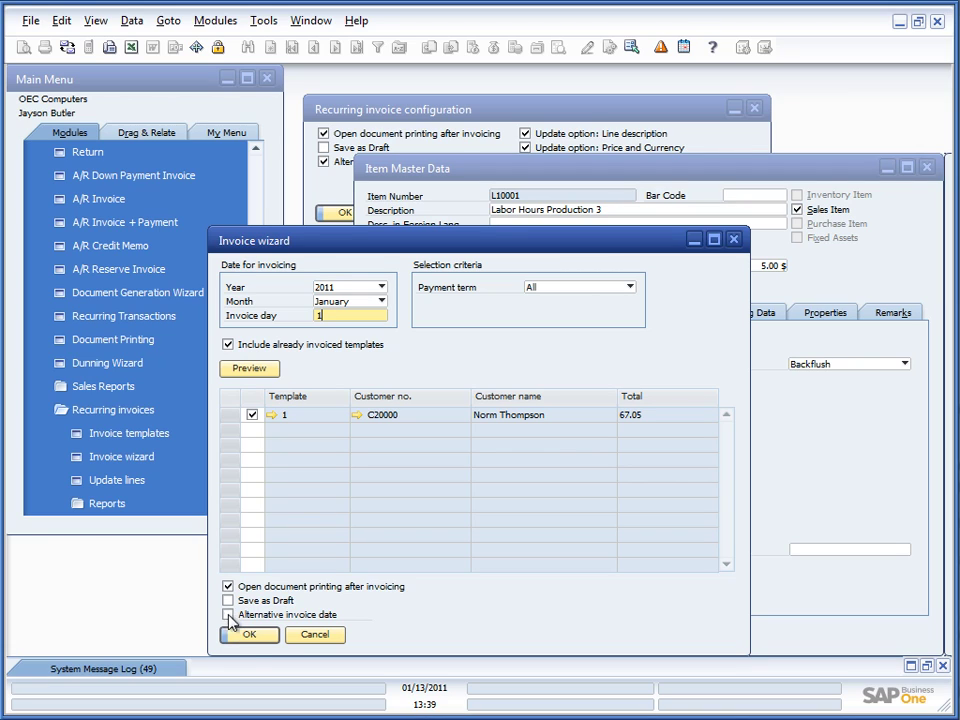
left_click(249, 634)
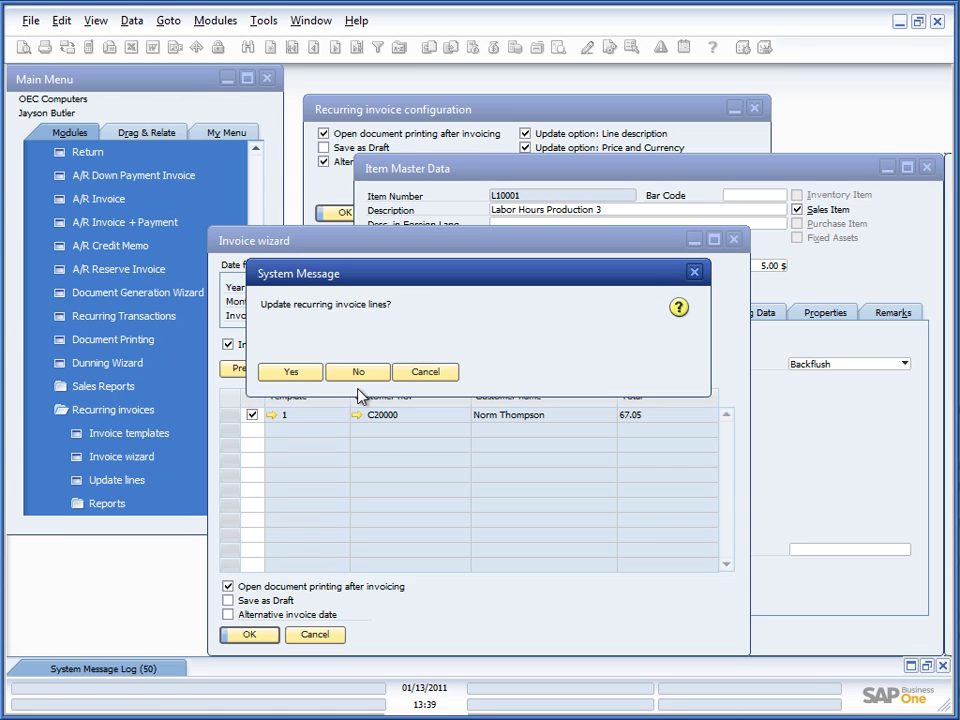
left_click(455, 373)
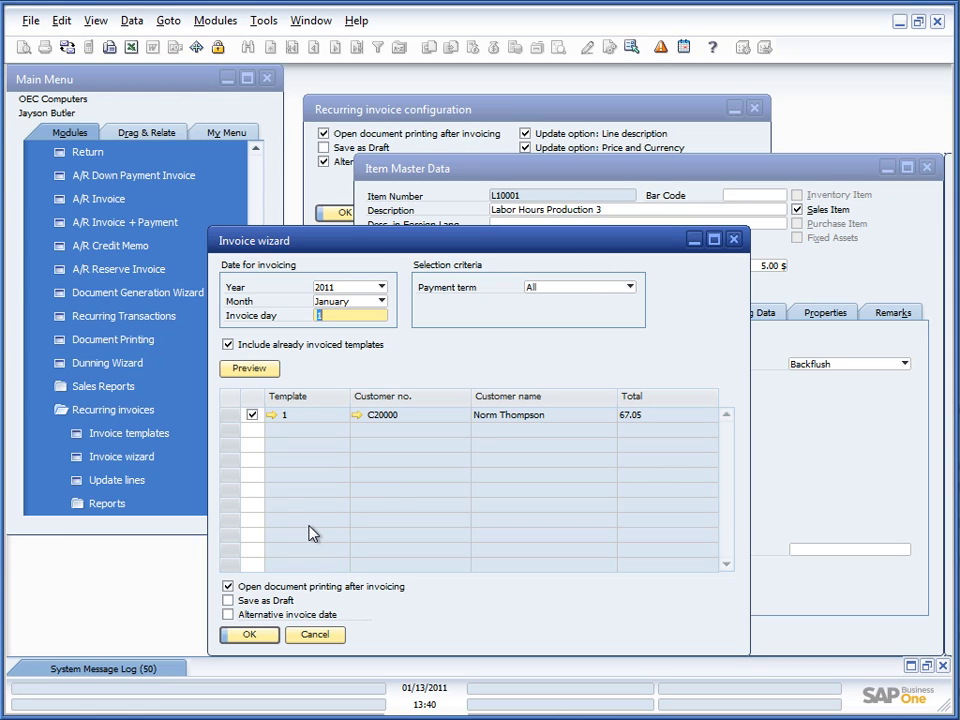
left_click(315, 634)
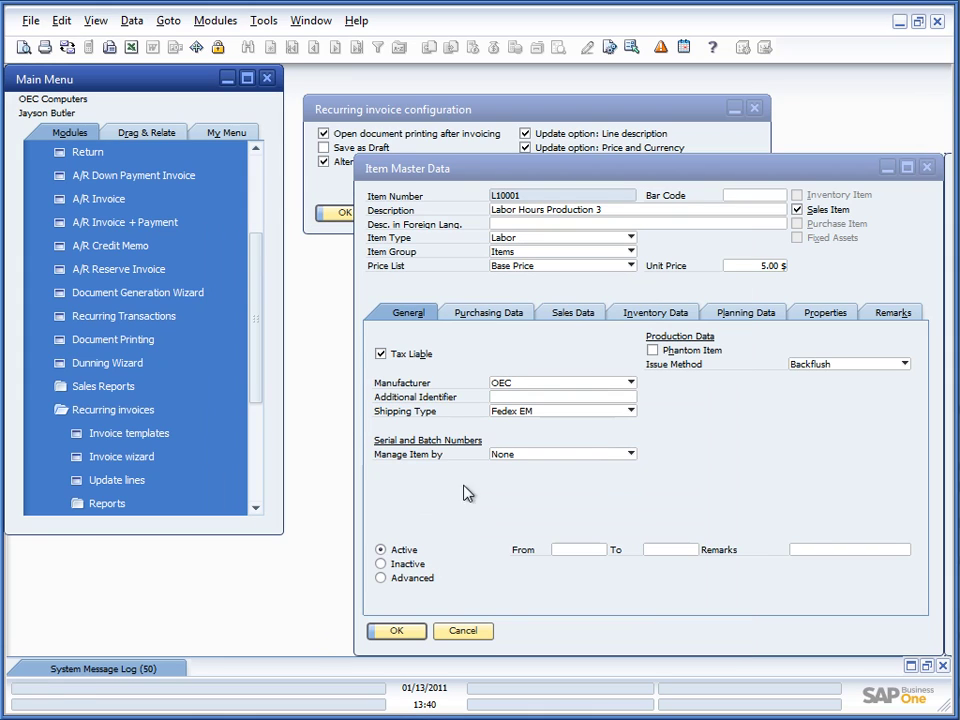
Step: Close the recurring invoice configuration and the master data of item L10001
left_click(471, 119)
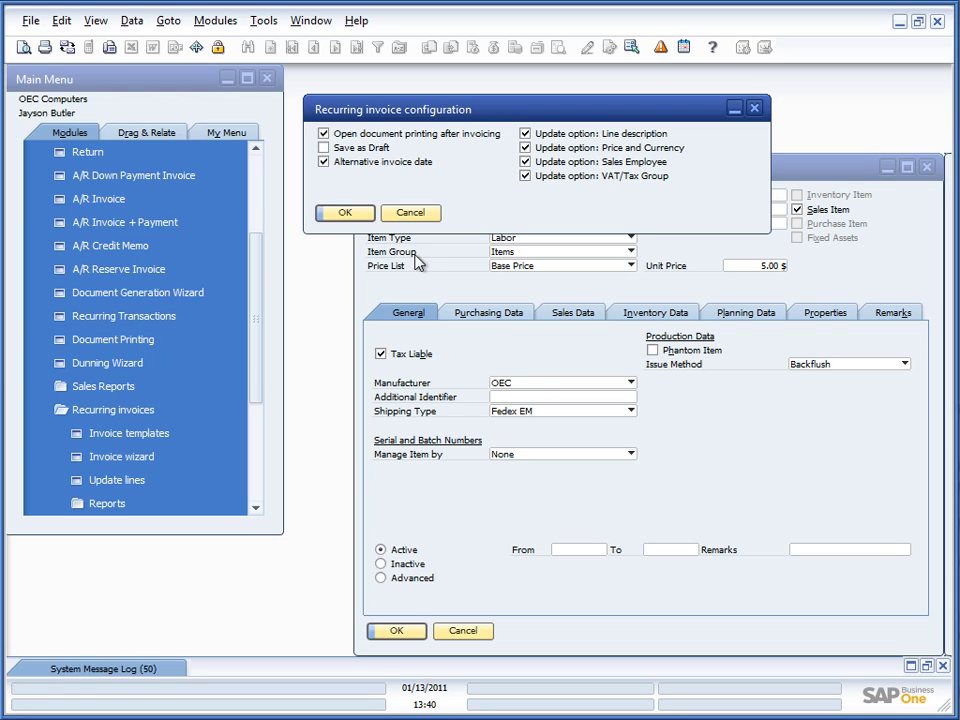
left_click(420, 213)
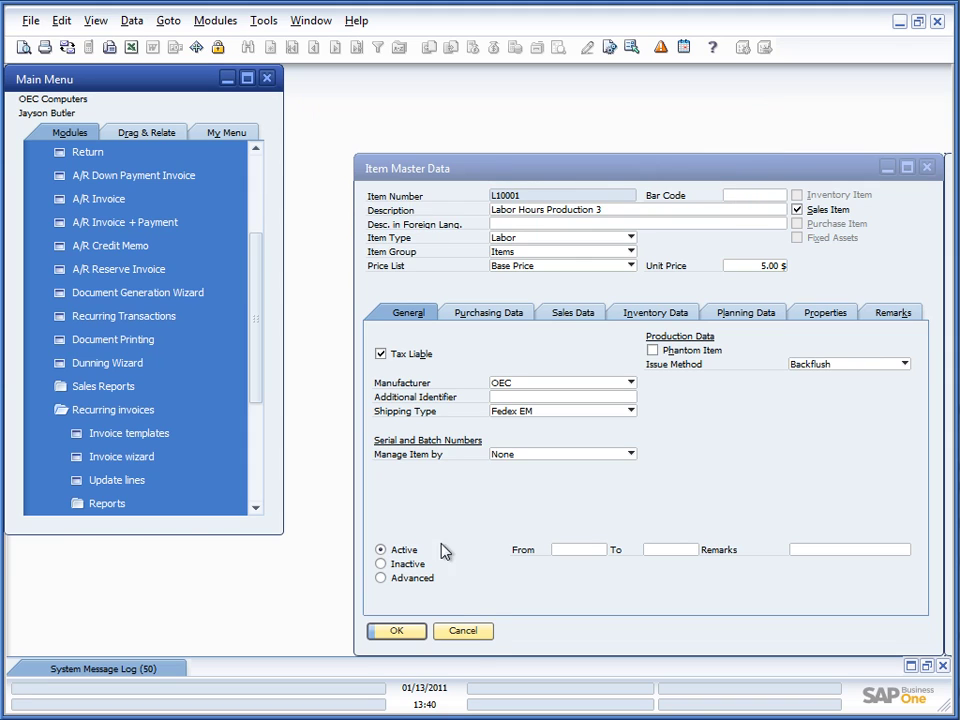
left_click(467, 638)
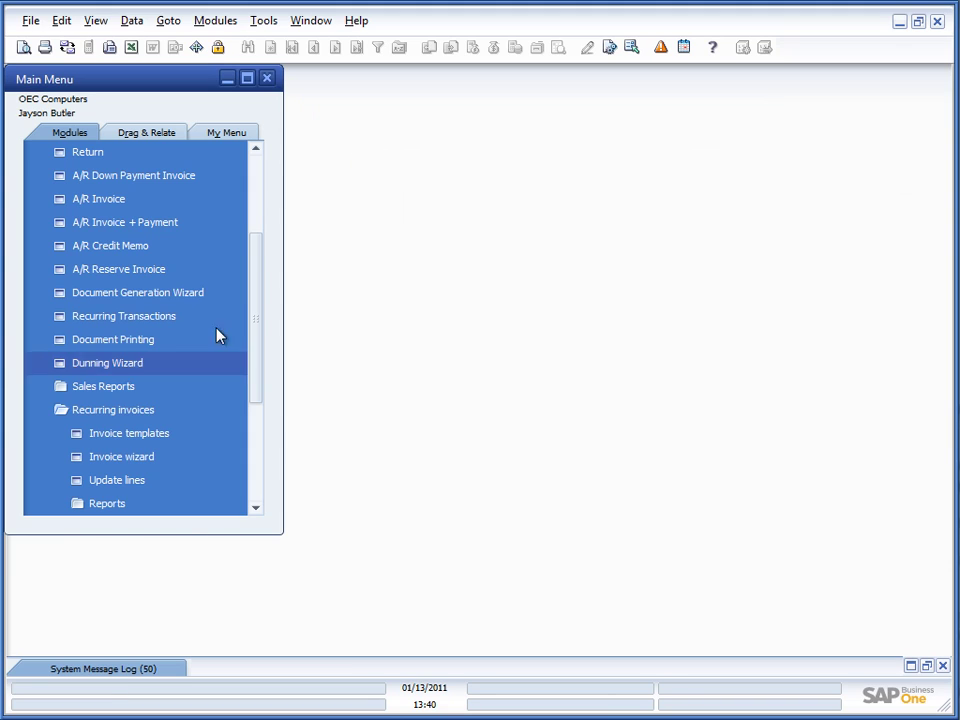
Step: Start an A/R invoice for the first test customer with item 100, overwrite its description with "testt", and discard the invoice
left_click(122, 199)
key("Tab")
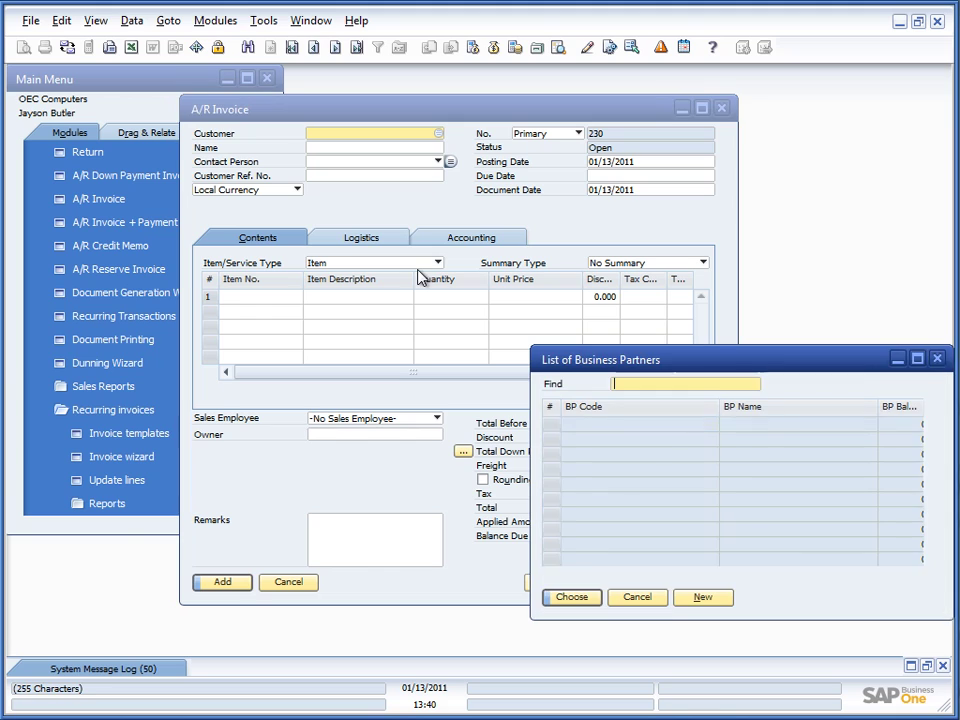
key("Return")
left_click(259, 298)
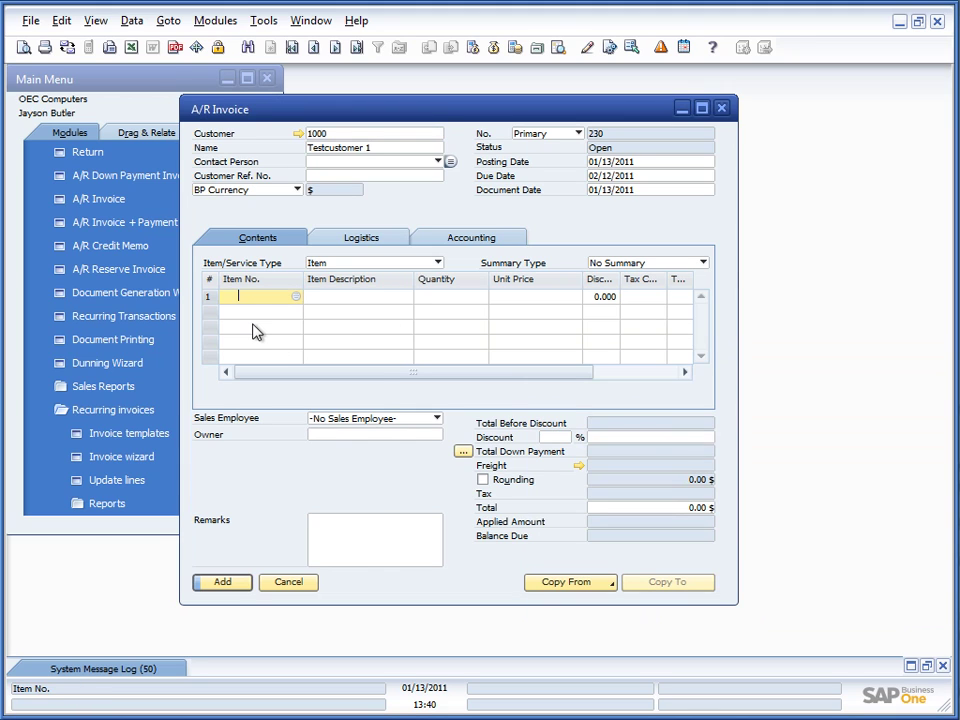
key("Tab")
key("Return")
key("Tab")
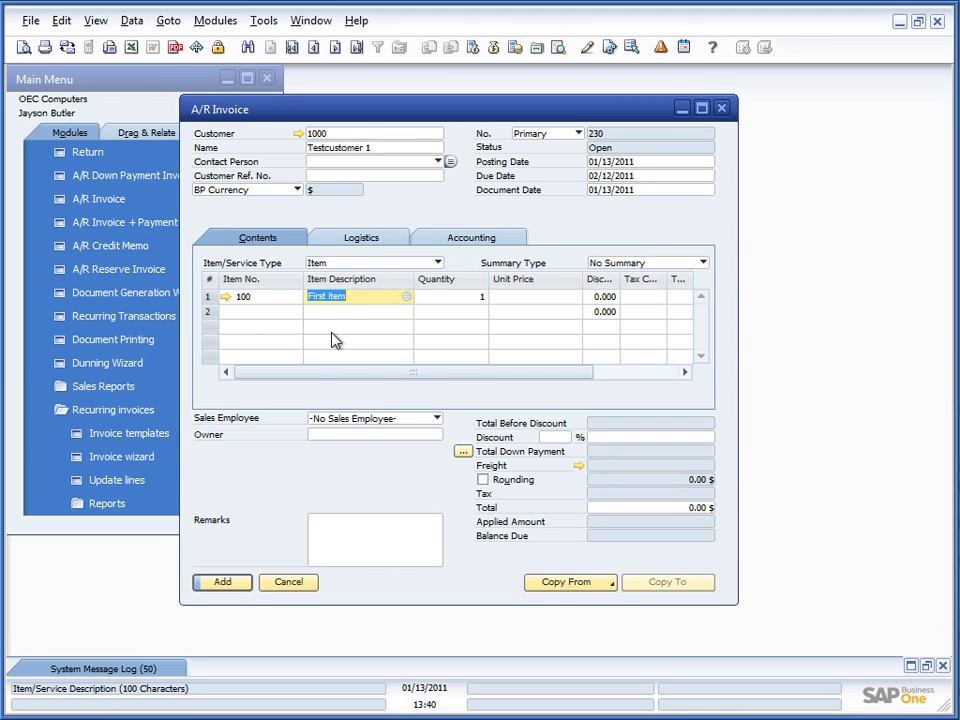
type("testt")
key("Tab")
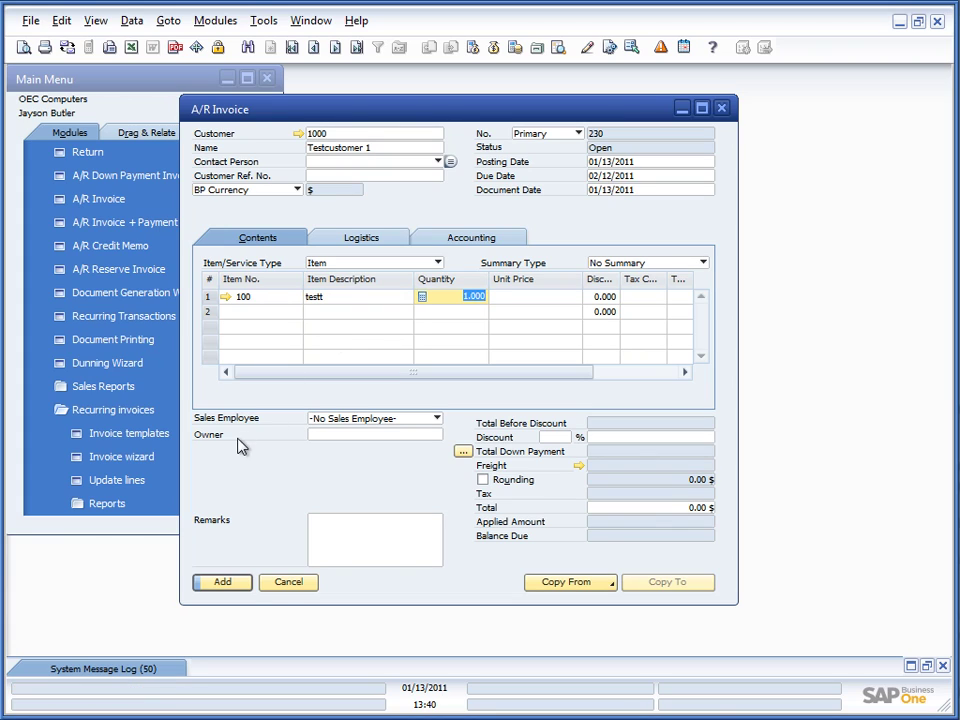
left_click(285, 584)
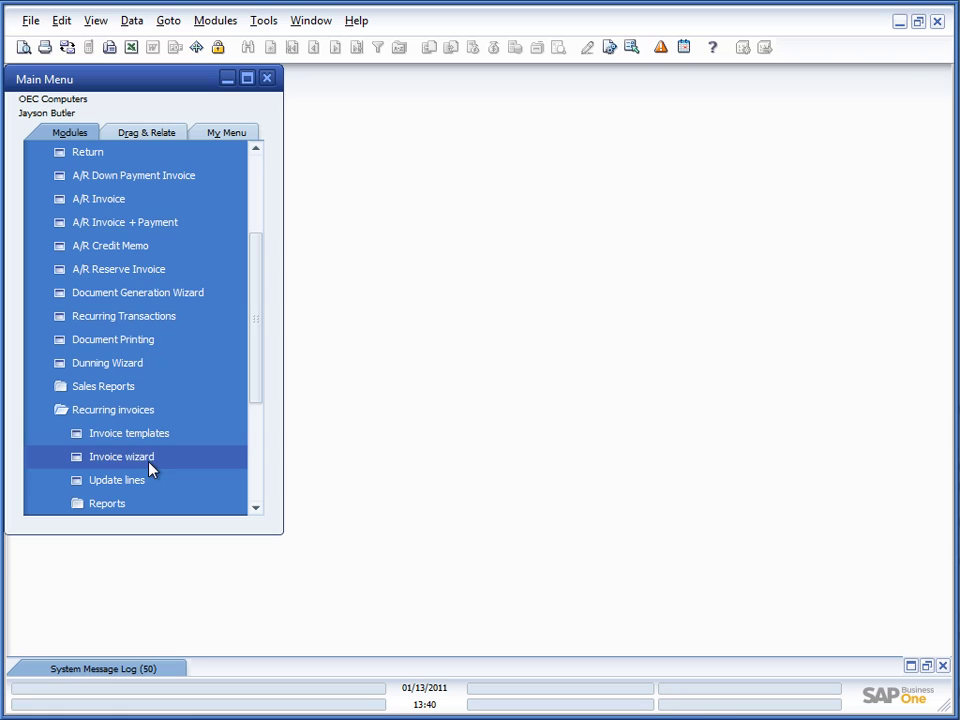
Step: Open invoice template 1 and select the description of its Printer Label line
left_click(105, 432)
key("ctrl+Page_Up")
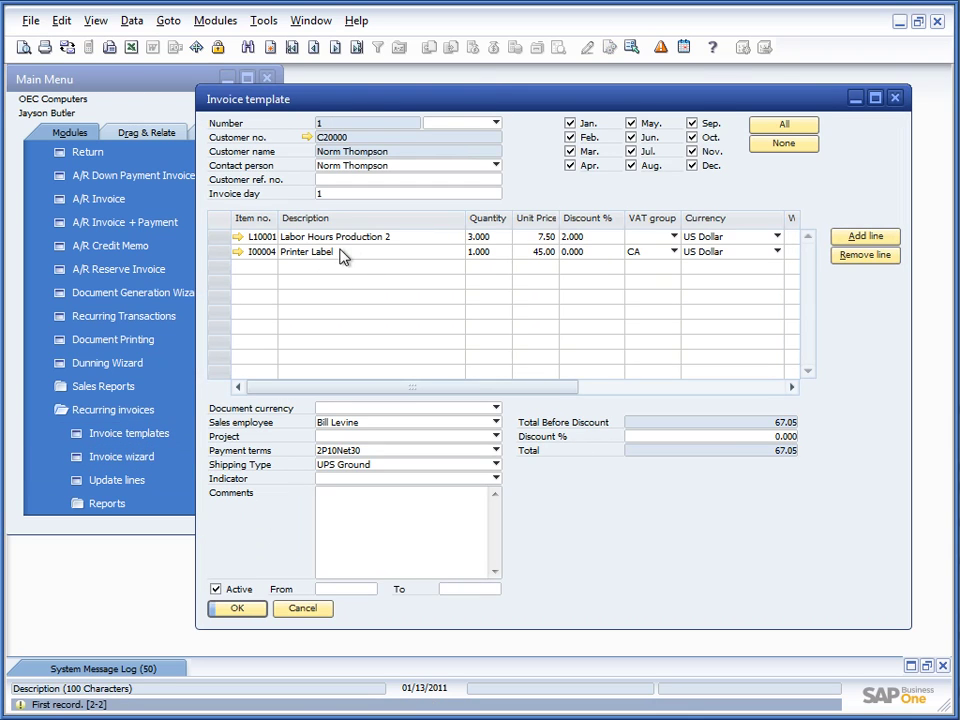
left_click(340, 239)
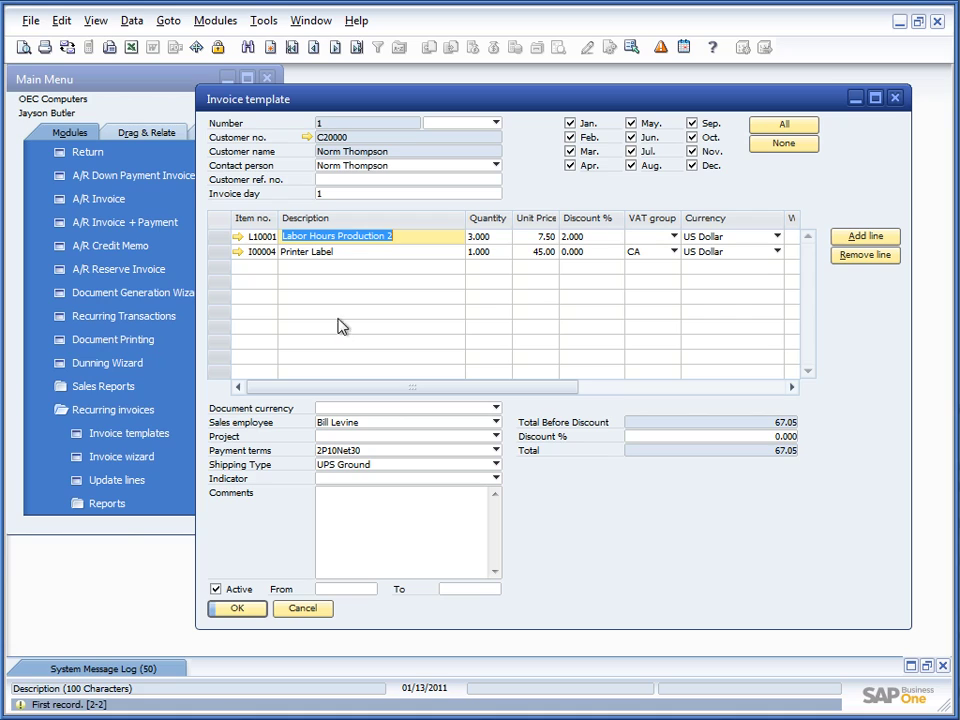
left_click(365, 253)
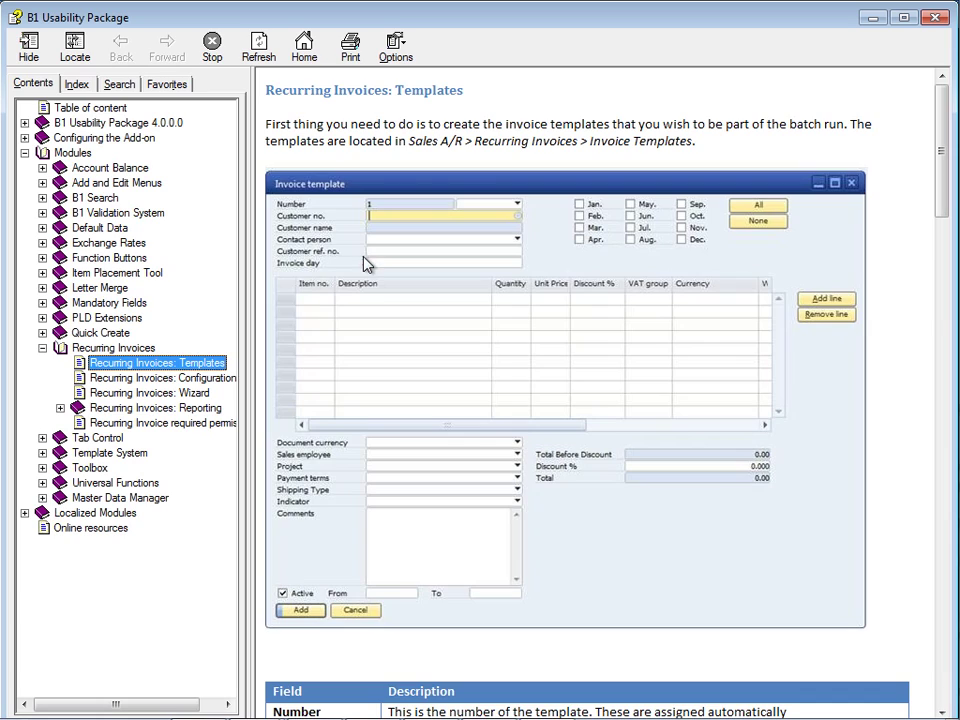
Step: Read the dynamic description keywords in the Recurring Invoices: Templates topic of the B1 Usability Package help
scroll(443, 378, "down", 5)
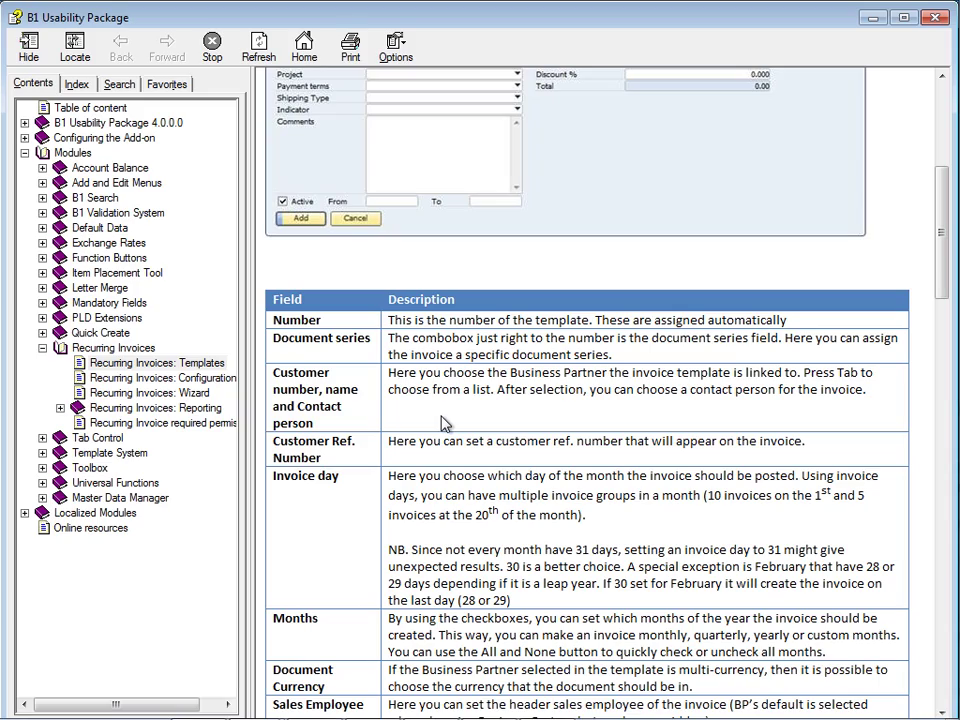
scroll(443, 424, "down", 10)
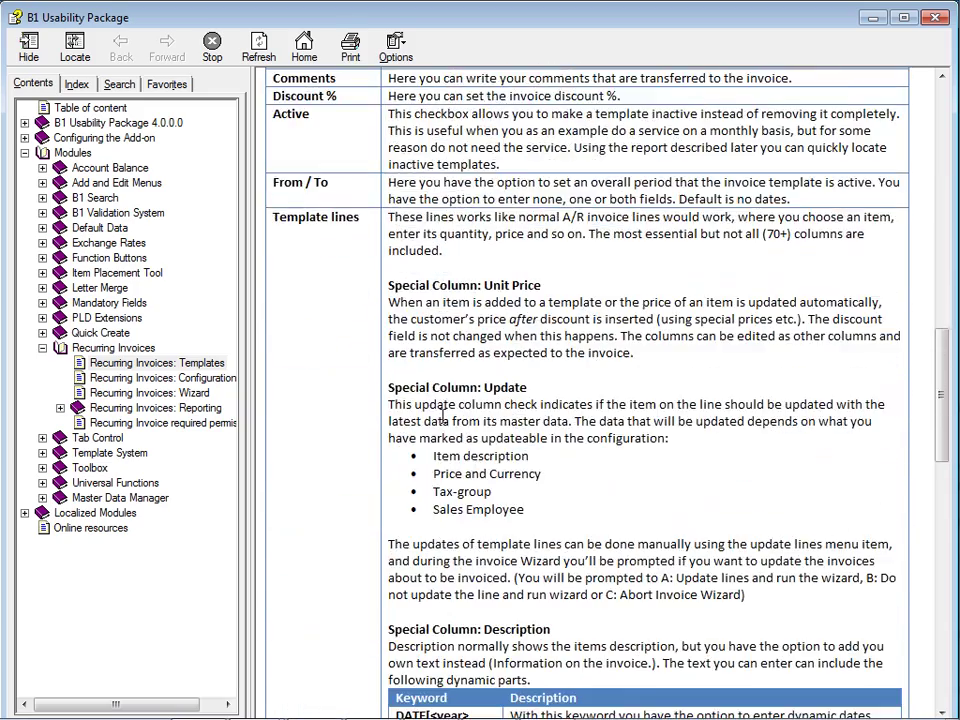
scroll(436, 466, "down", 1)
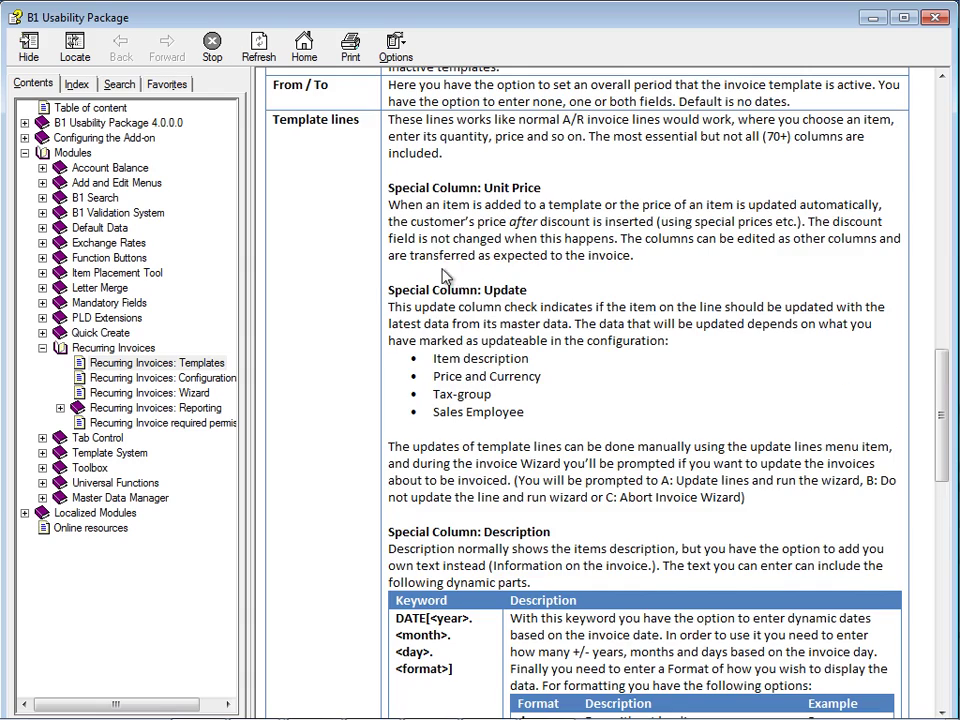
scroll(445, 272, "down", 4)
scroll(445, 272, "down", 2)
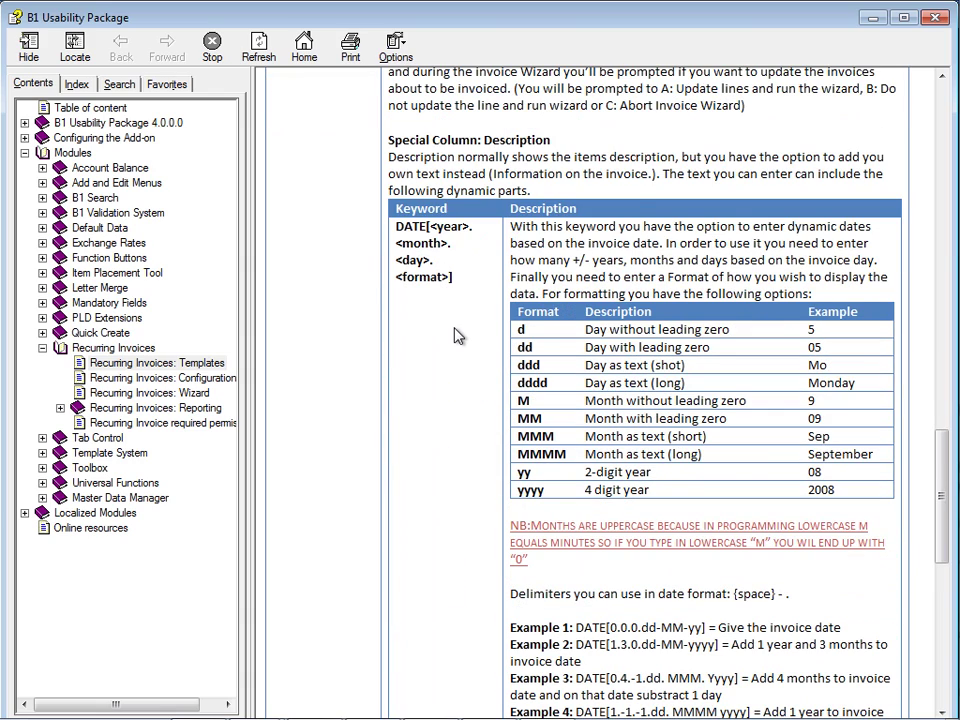
scroll(456, 334, "down", 1)
scroll(456, 334, "down", 4)
scroll(456, 334, "up", 5)
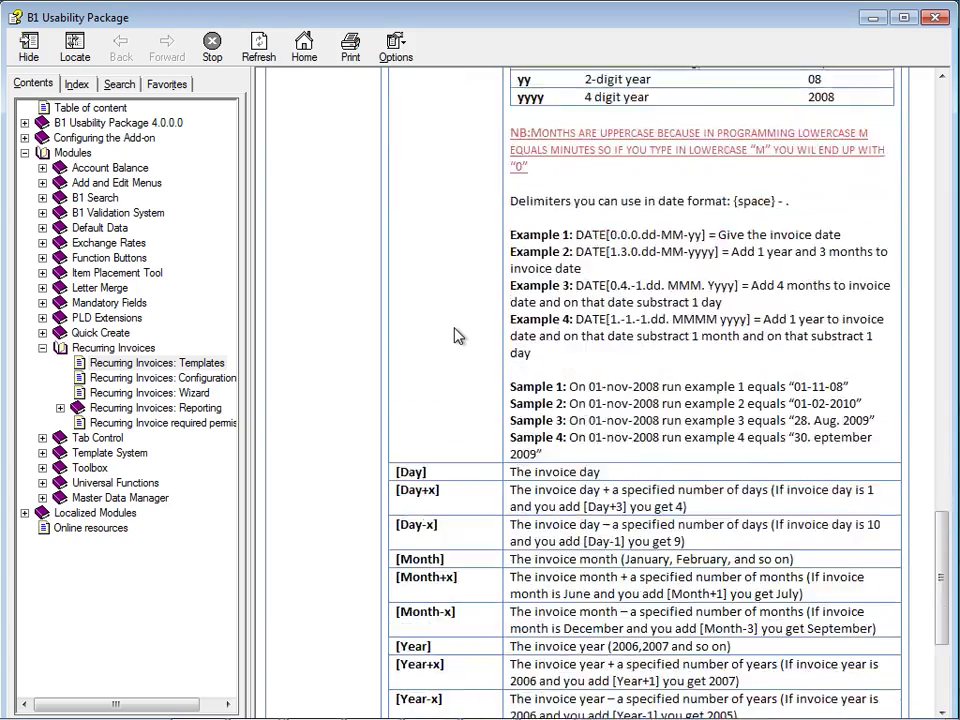
scroll(413, 355, "down", 6)
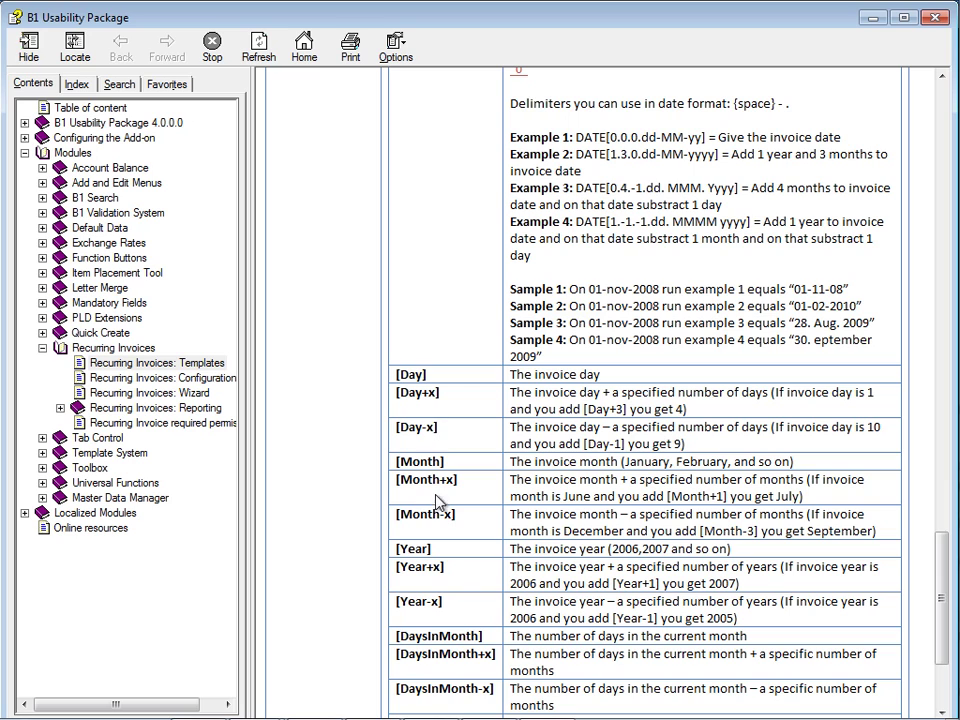
scroll(470, 560, "down", 2)
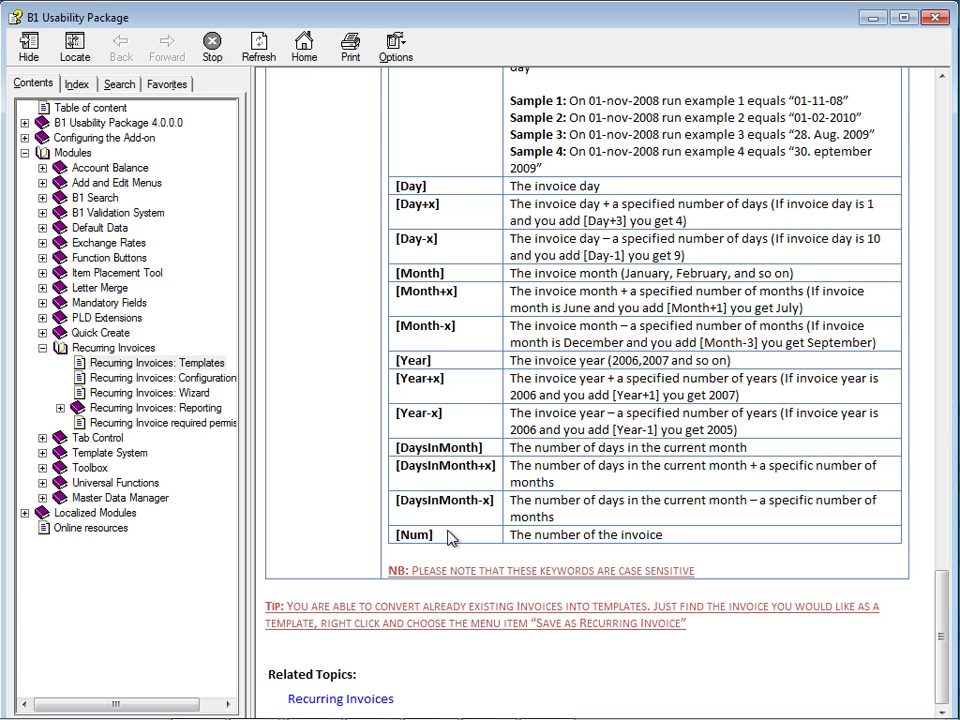
Step: Return to SAP Business One and limit the invoicing months of template 1 to December only
key("alt+Tab")
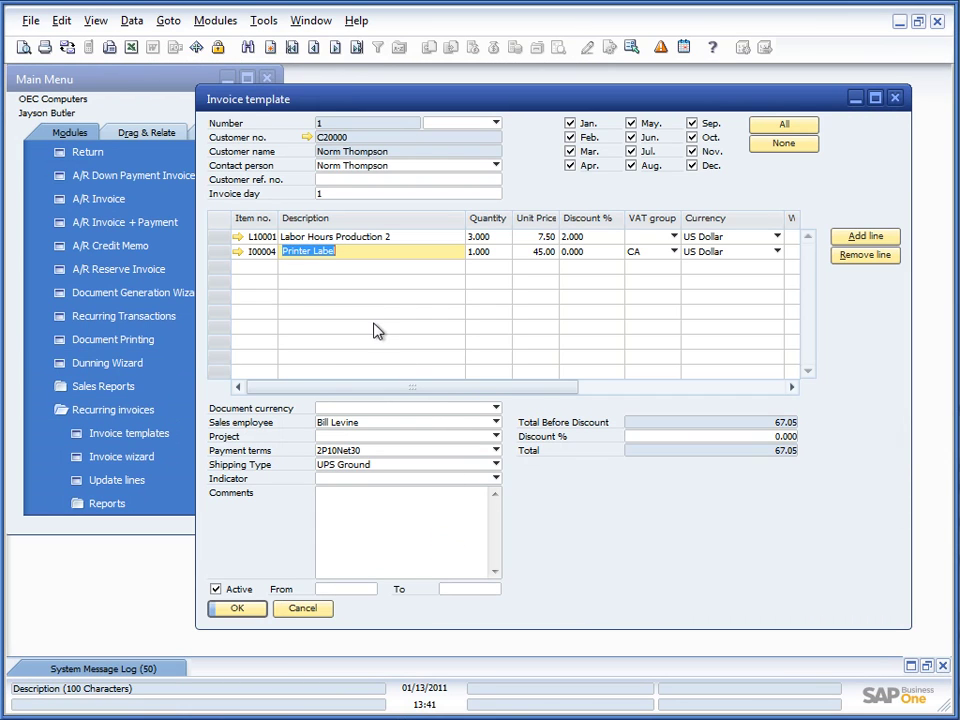
left_click(352, 252)
left_click(784, 145)
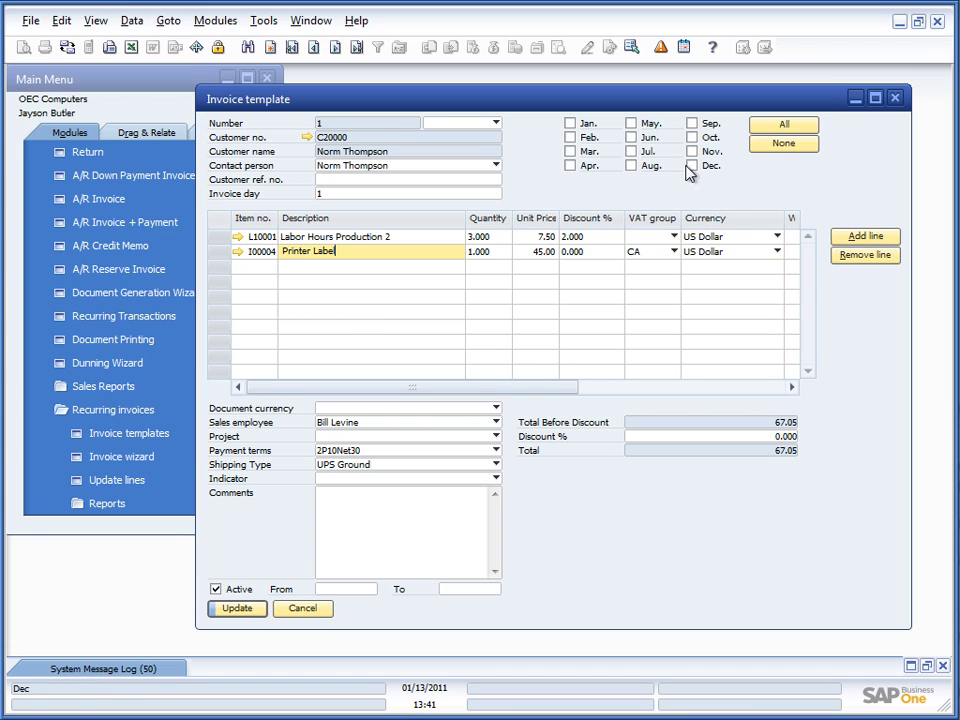
left_click(692, 165)
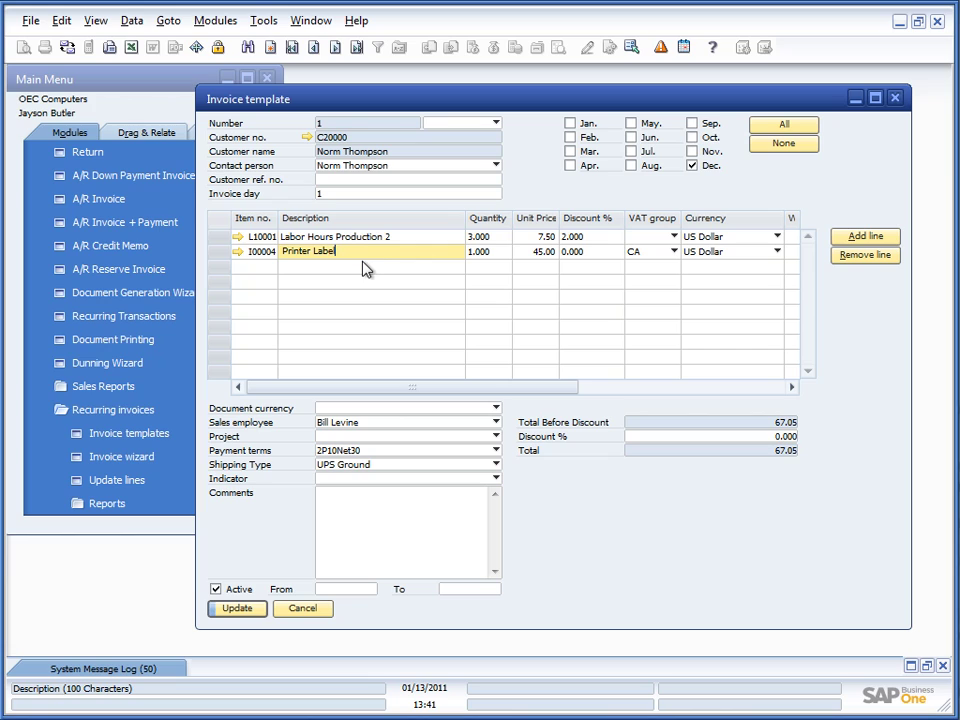
Step: Append the dynamic text "[Year+1] to [Year+2]" to the Printer Label line description
type("()")
key("BackSpace")
key("BackSpace")
type("[]")
type("Year")
type("+1]")
type(" to ")
type("[")
type("Year")
type("+2")
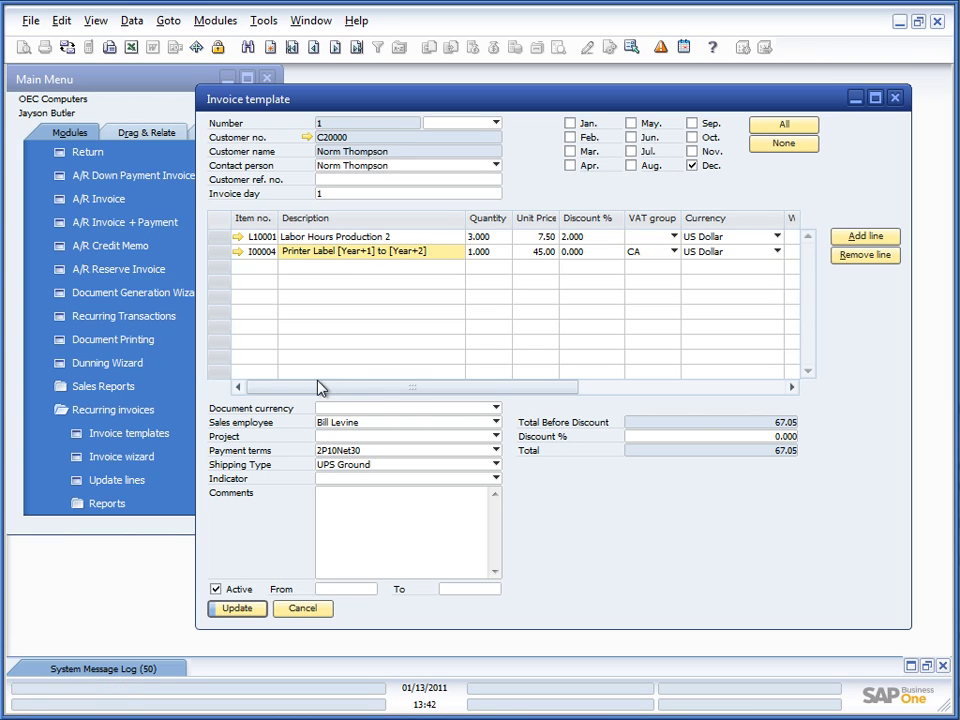
Step: Turn off the update option for the L10001 labor line and save the template changes
left_click_drag(317, 386, 500, 386)
left_click(558, 237)
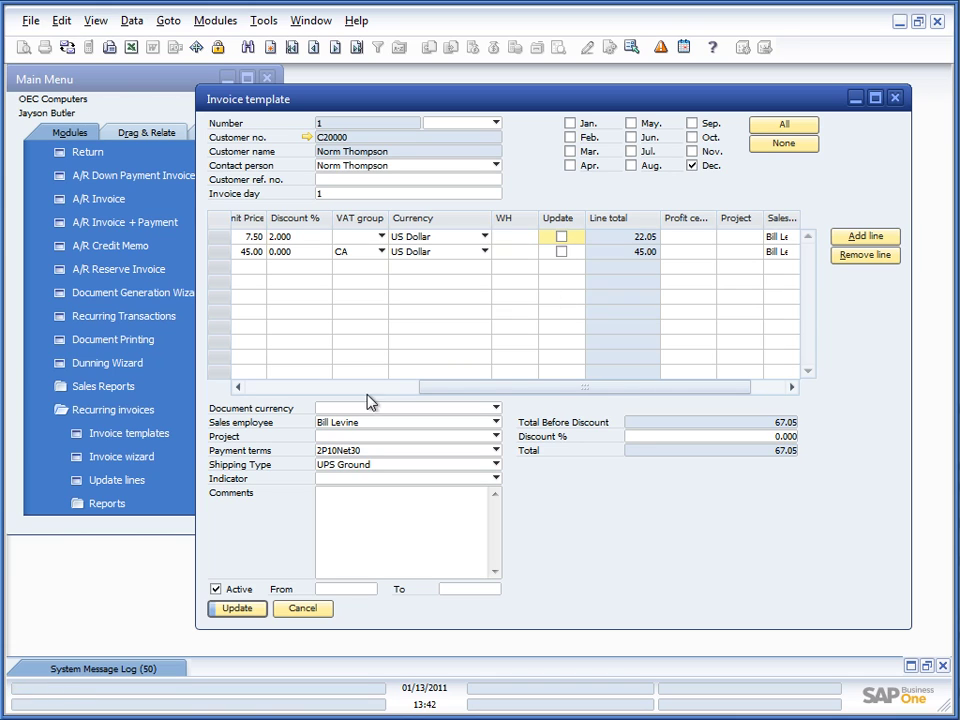
left_click_drag(463, 390, 290, 388)
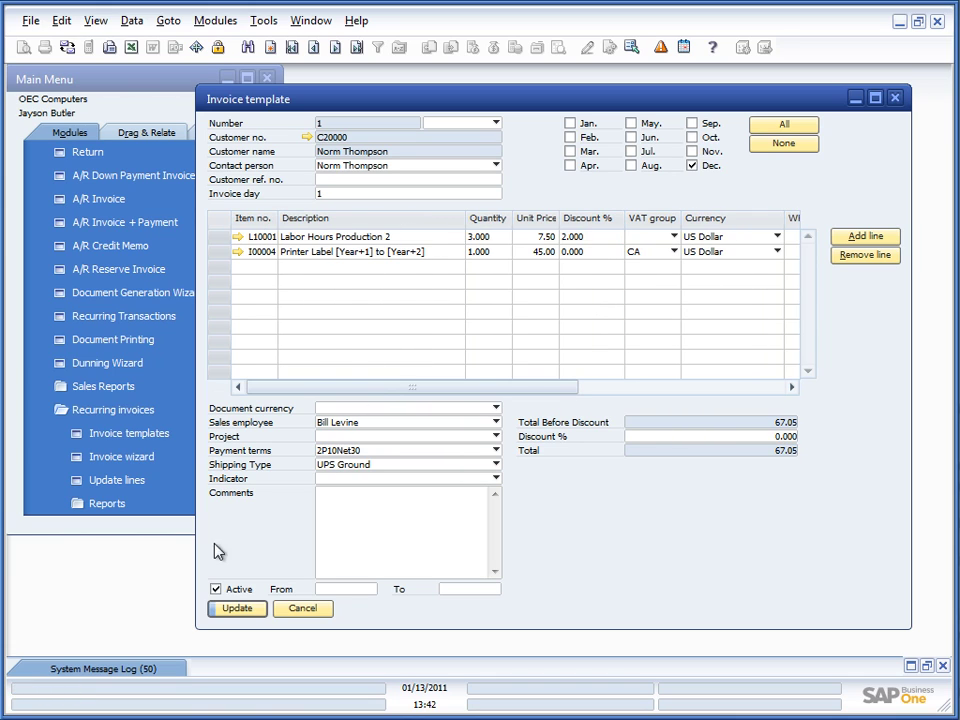
left_click(237, 608)
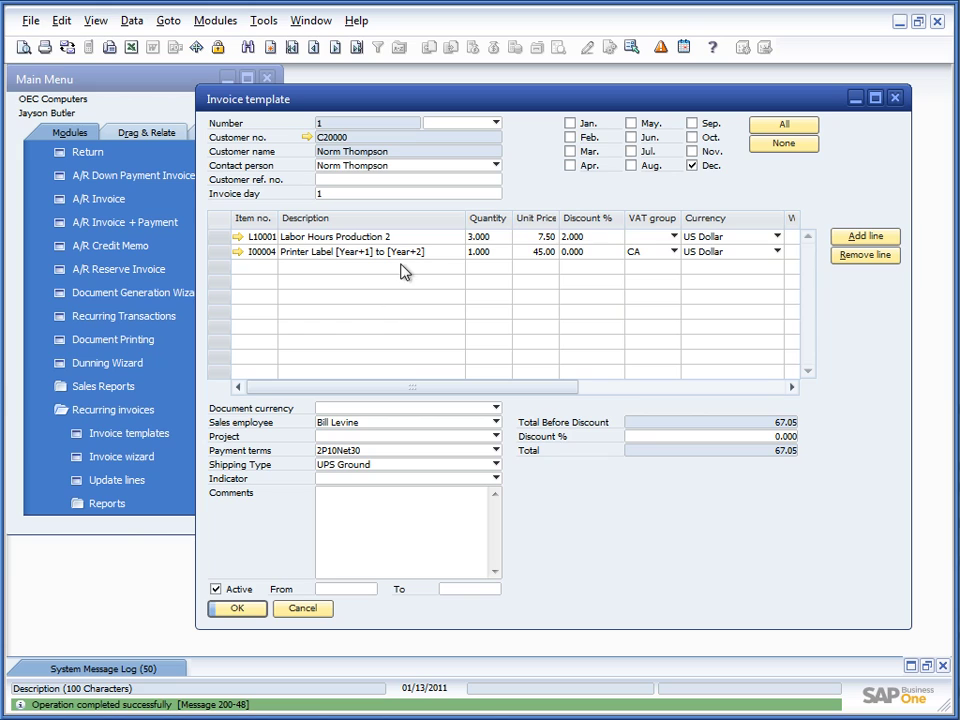
Step: Preview the templates for December 2010, invoice day 1, in the invoice wizard, including already invoiced templates
left_click(100, 459)
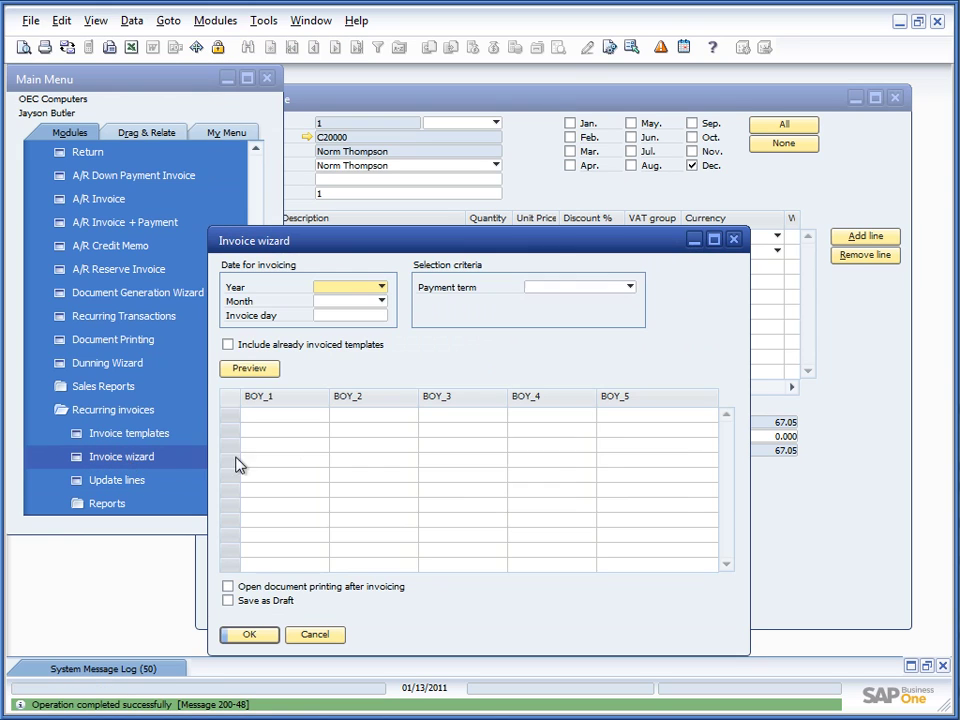
left_click(332, 302)
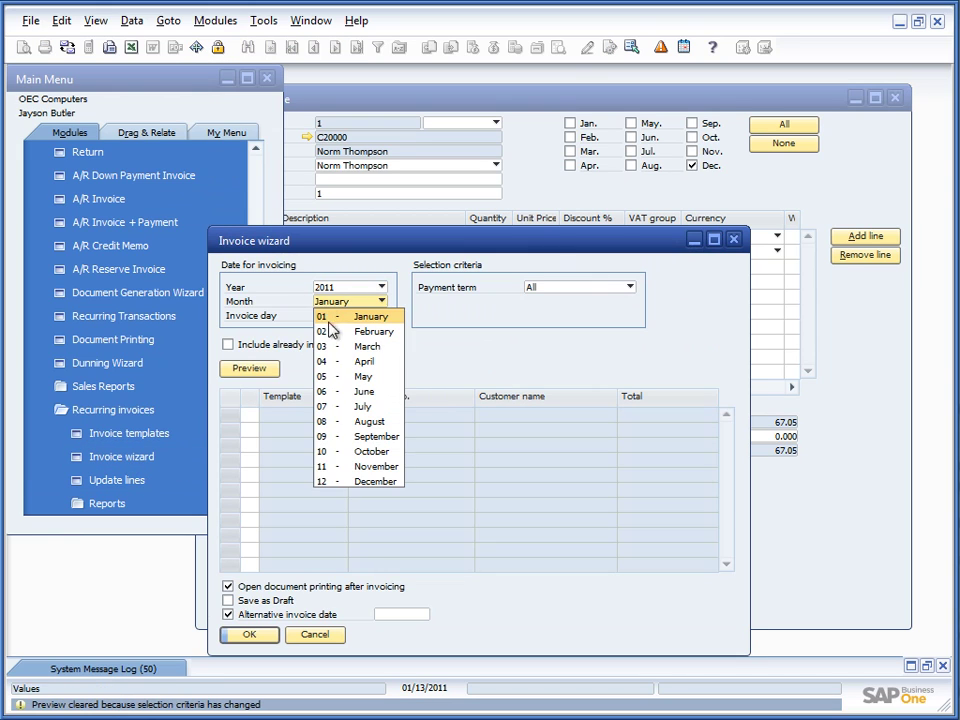
left_click(369, 480)
left_click(326, 316)
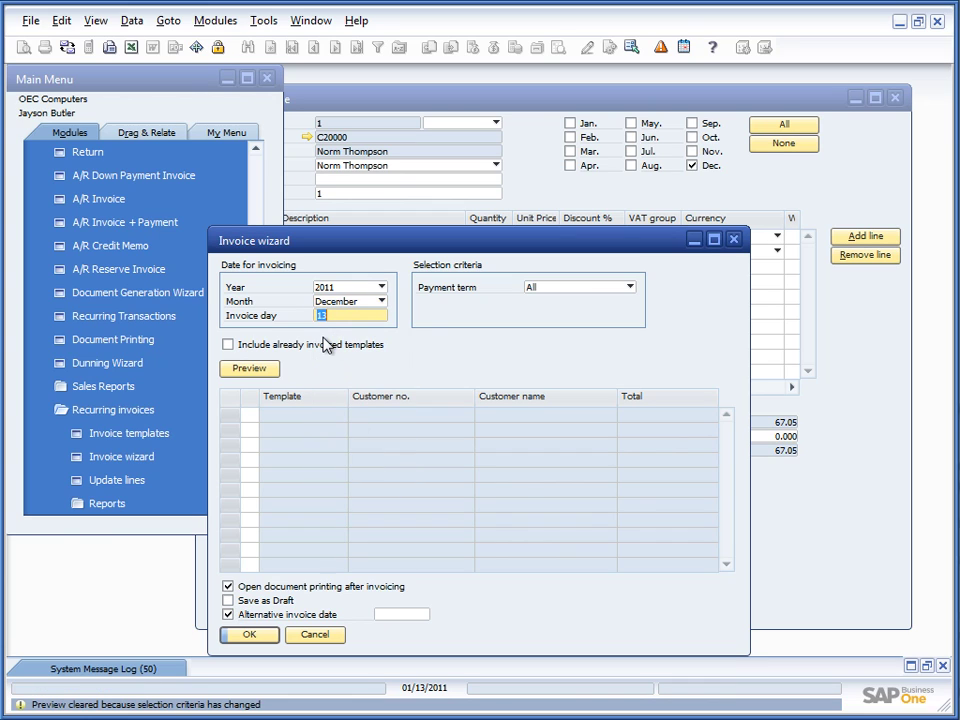
left_click(379, 287)
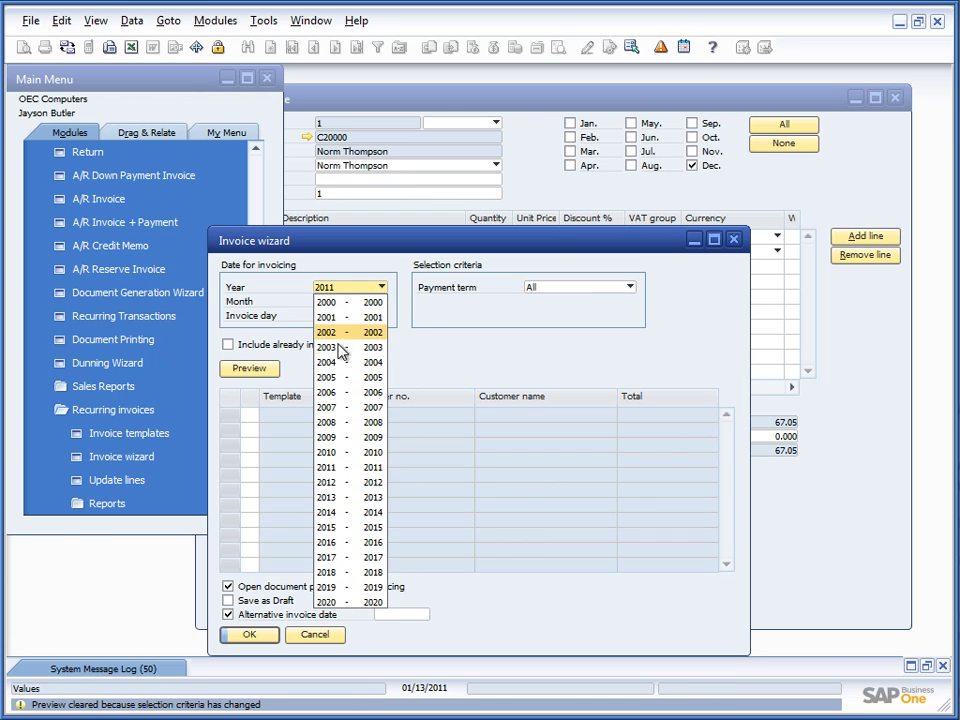
left_click(336, 453)
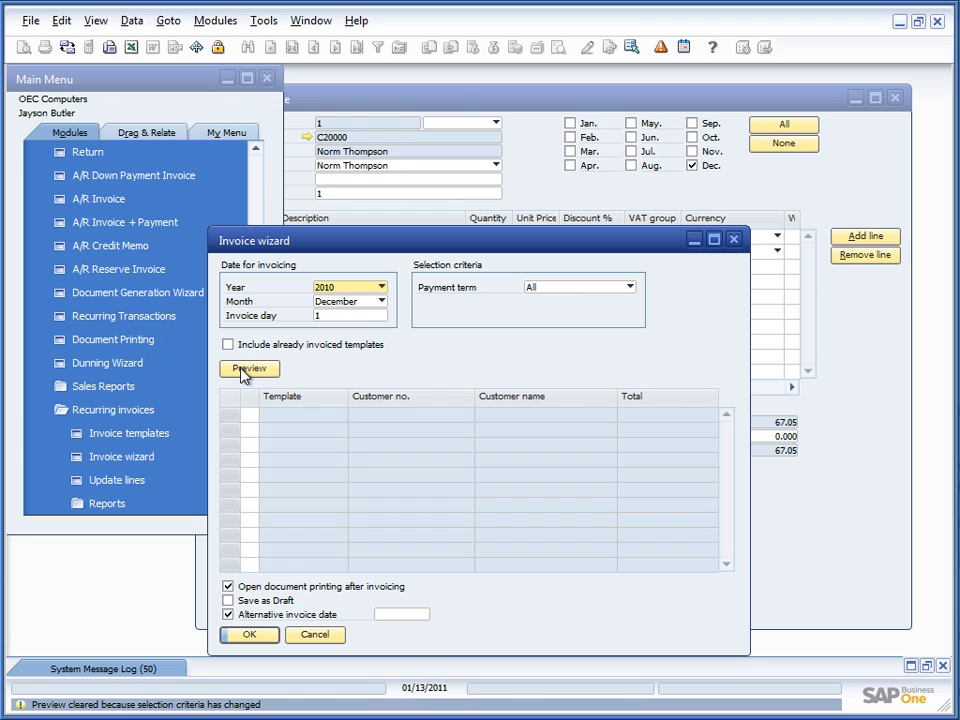
left_click(228, 344)
left_click(247, 368)
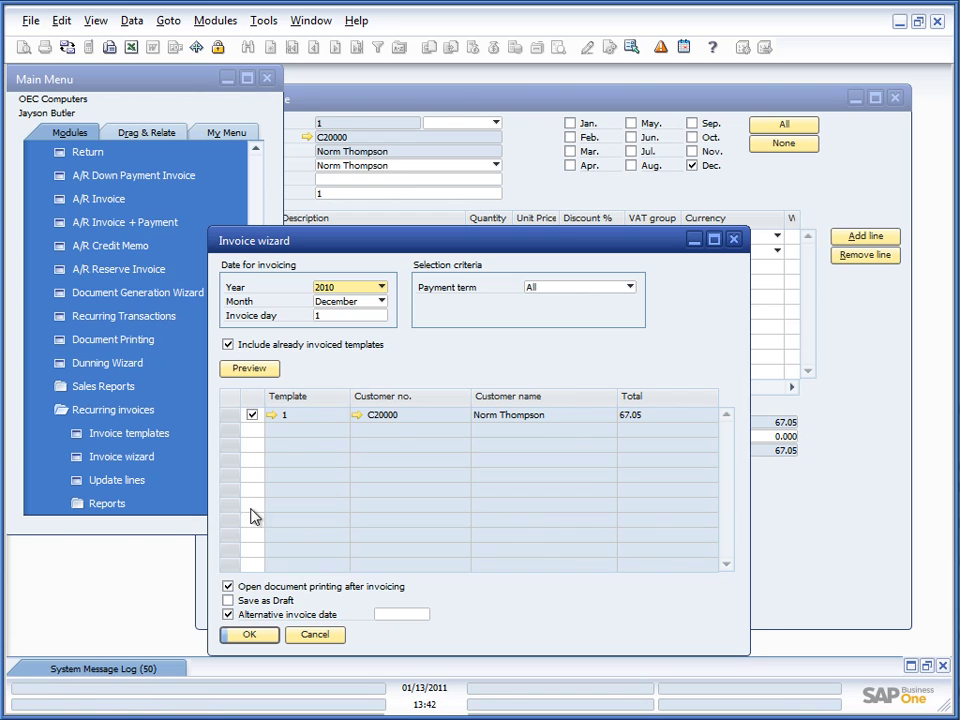
Step: Generate the invoice for template 1 without an alternative invoice date and open the resulting A/R invoice from the document printing list
left_click(228, 614)
left_click(246, 636)
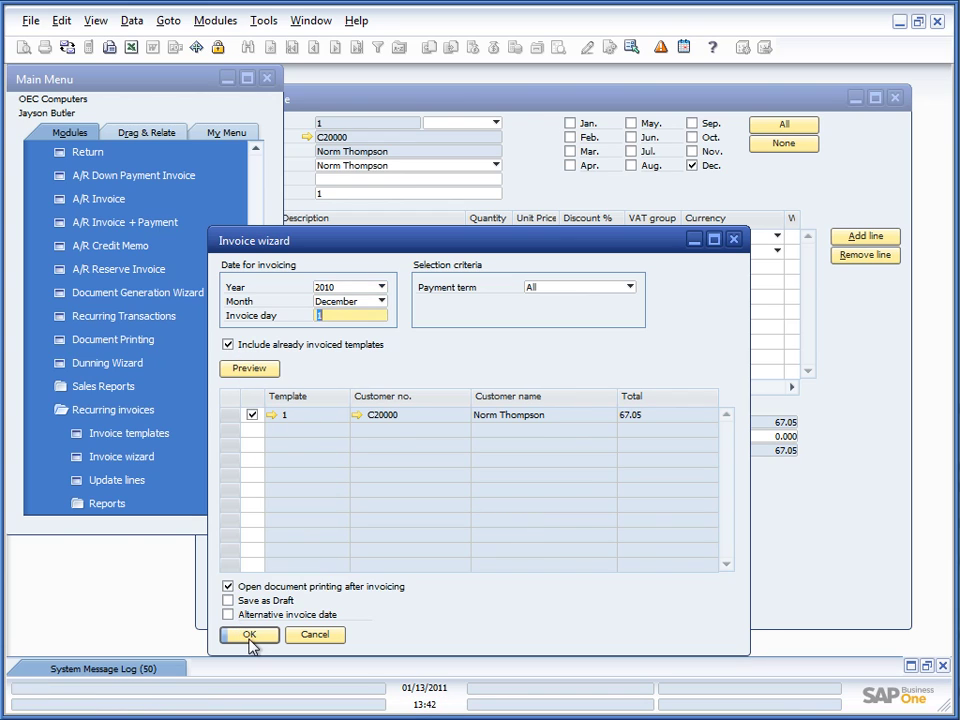
left_click(287, 376)
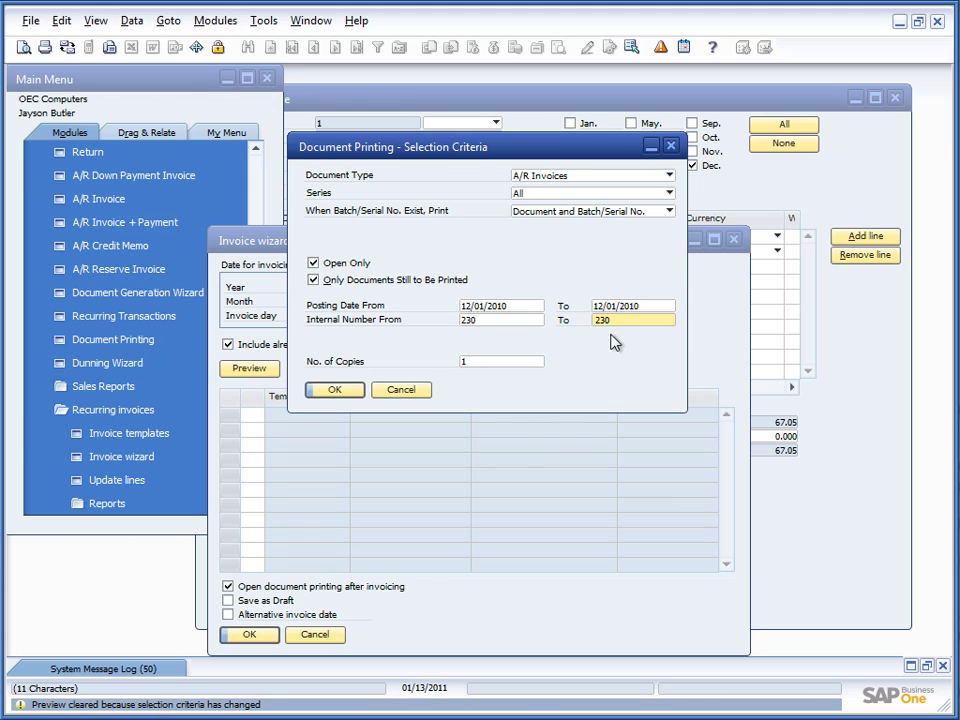
left_click(338, 391)
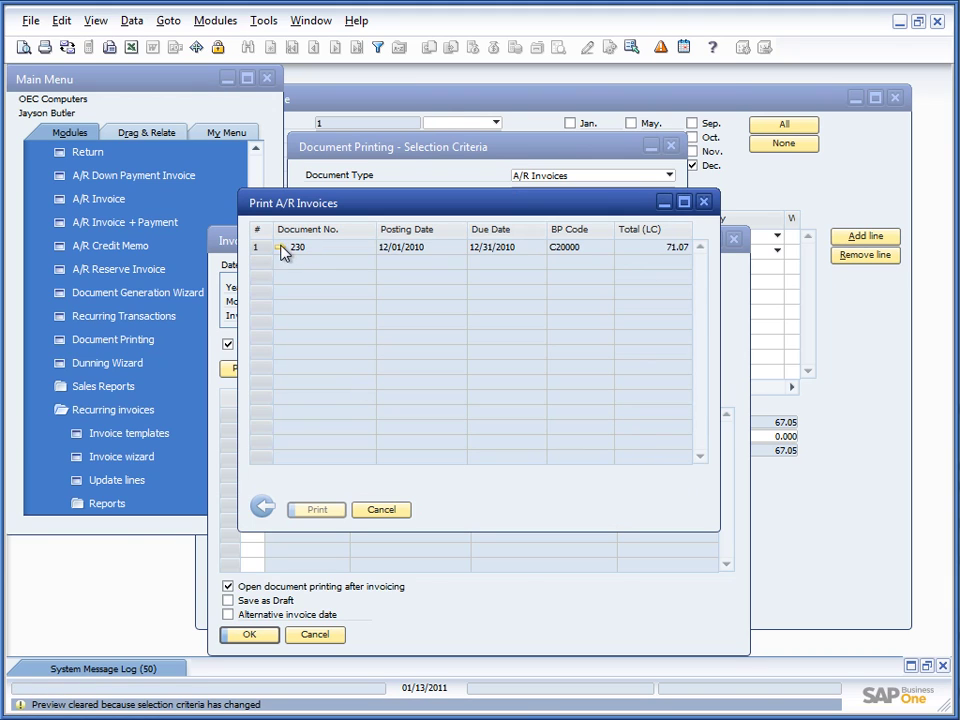
left_click(280, 247)
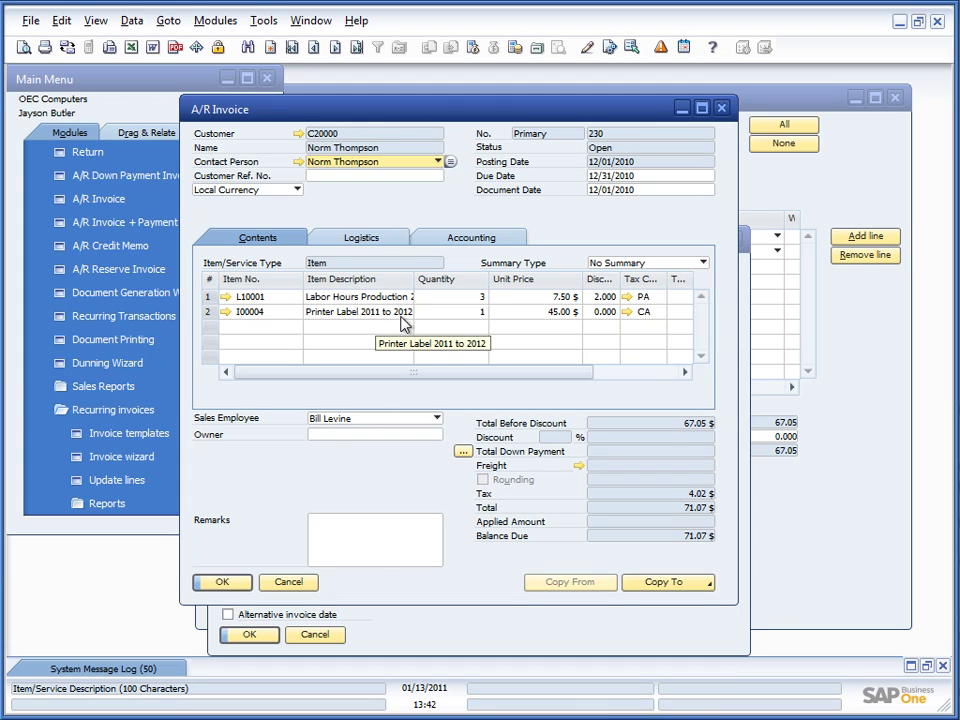
Step: Switch to the B1 Usability Package help and review the [DaysInMonth] and [Num] keywords for template descriptions
key("alt+Tab")
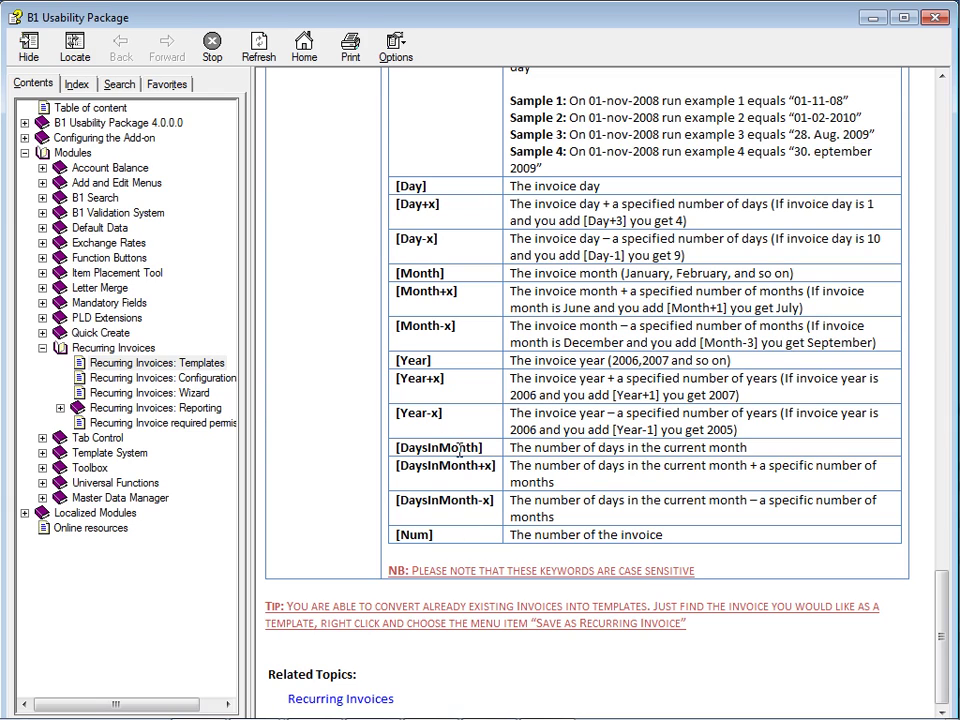
left_click_drag(750, 452, 543, 455)
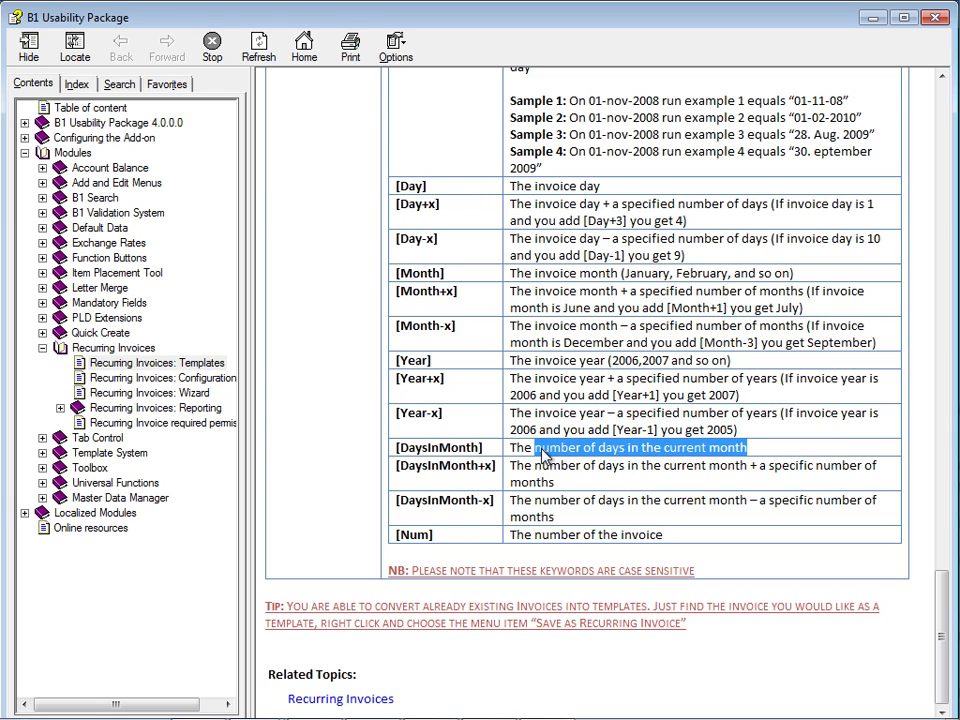
left_click(621, 481)
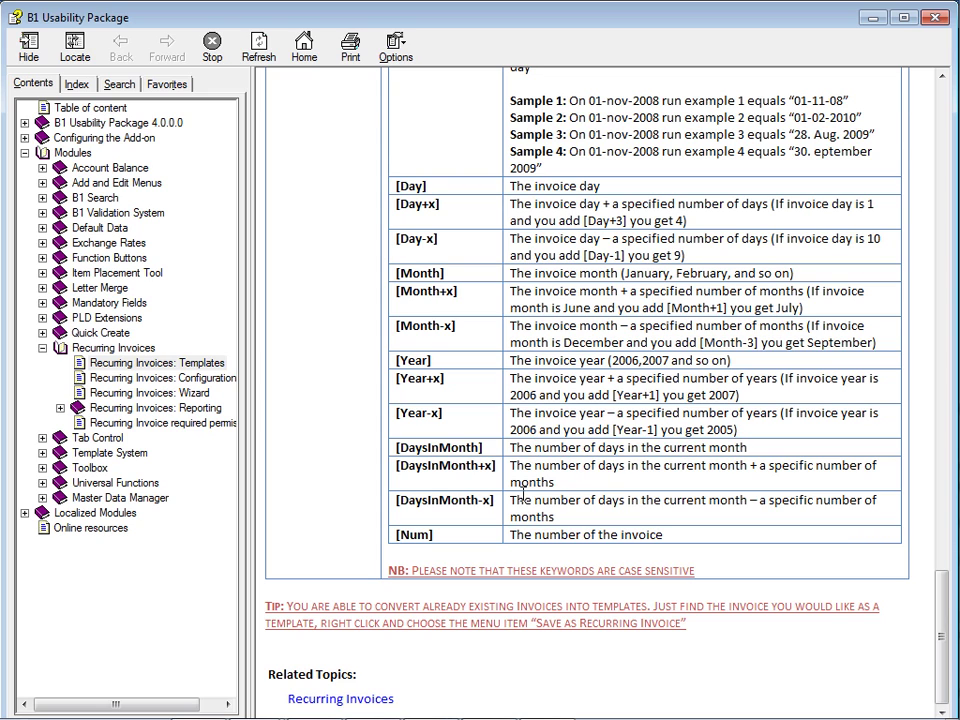
left_click_drag(666, 535, 486, 541)
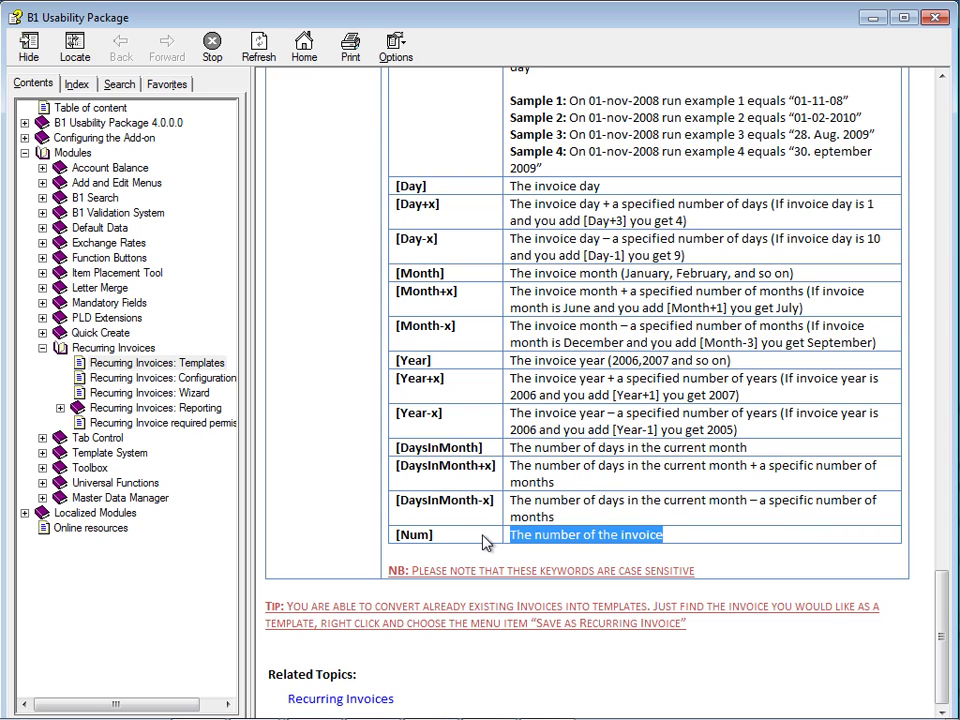
left_click(483, 541)
Step: Review the DATE[<year>.<month>.<day>.<format>] keyword and its examples in the help topic, and close the help
scroll(555, 445, "up", 2)
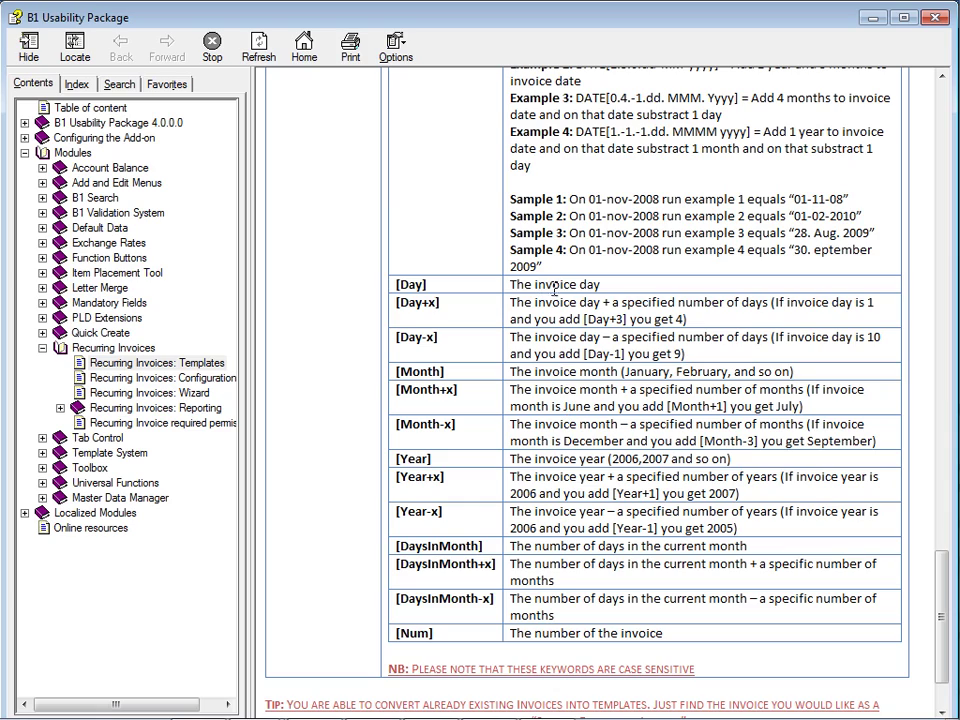
scroll(566, 348, "up", 2)
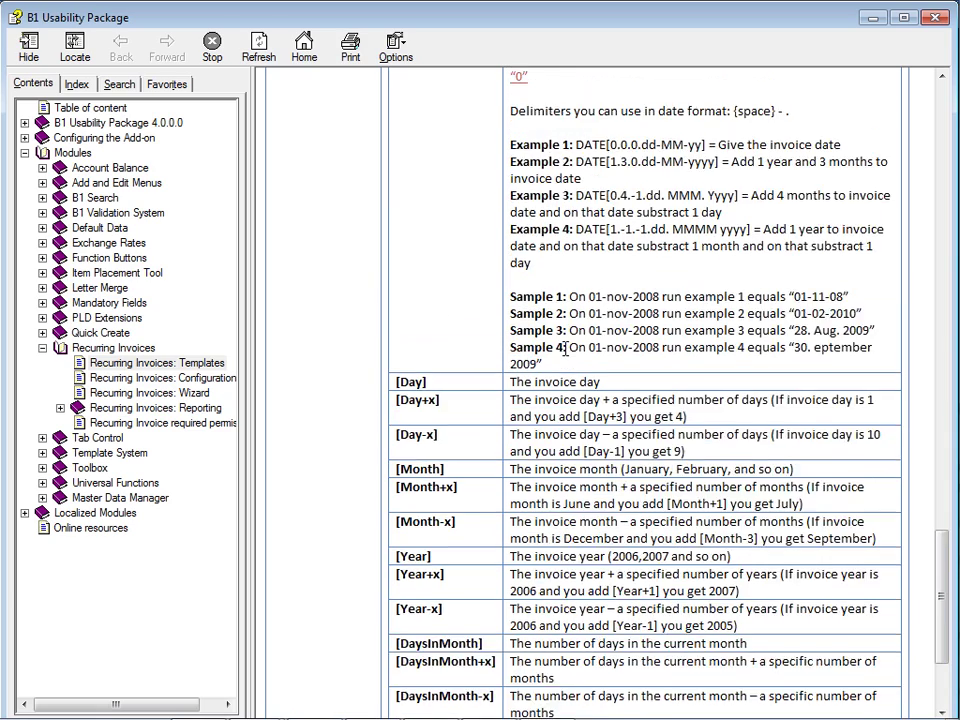
scroll(566, 348, "up", 8)
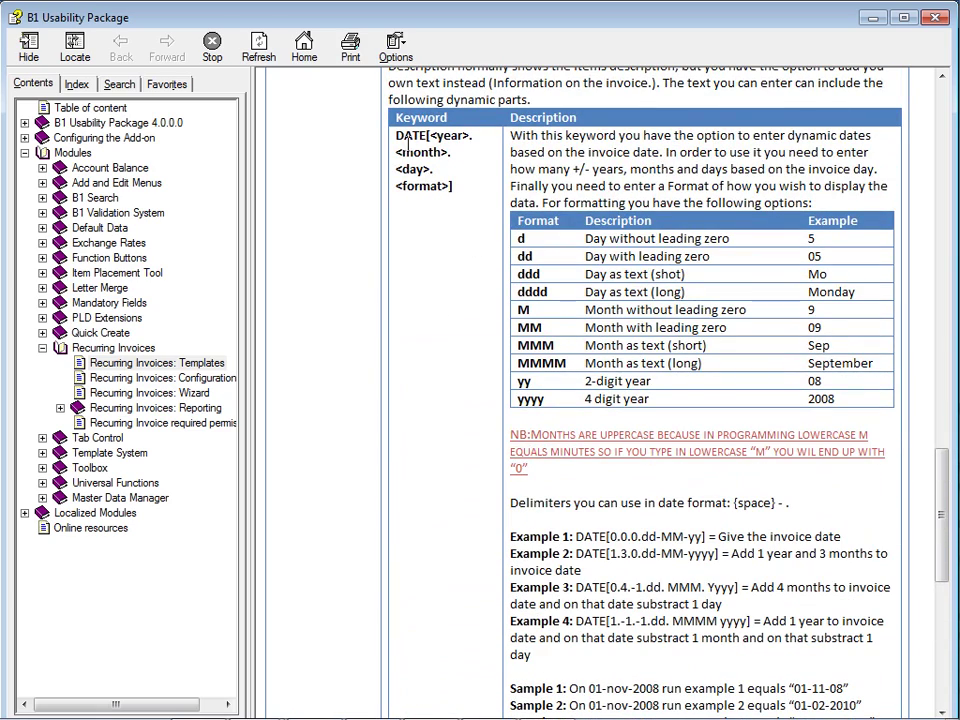
left_click_drag(396, 136, 454, 197)
left_click(455, 197)
scroll(740, 400, "down", 4)
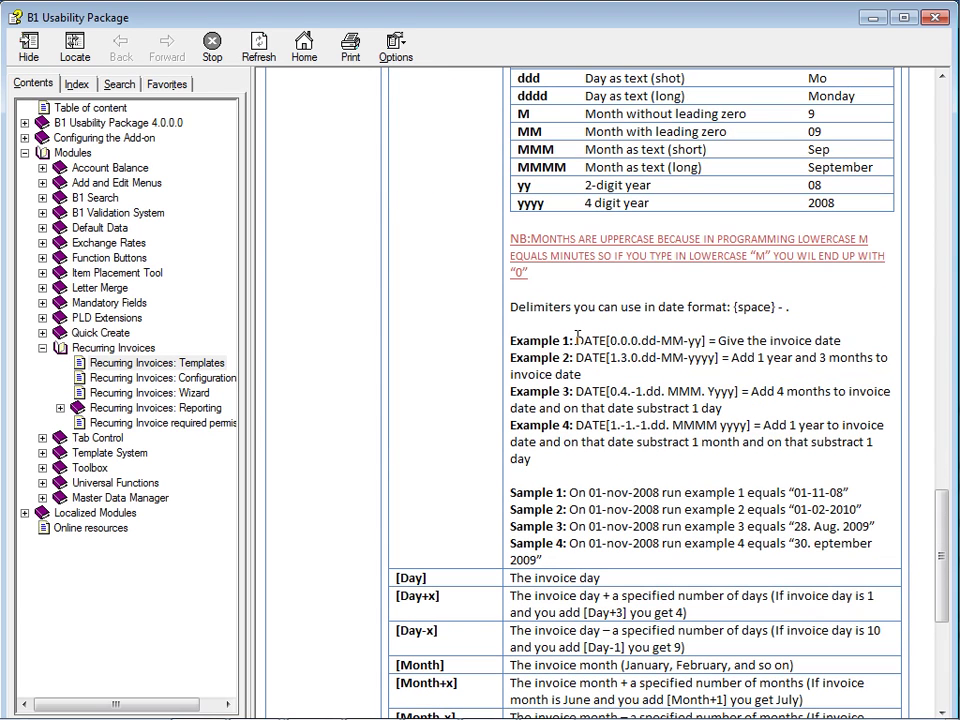
left_click_drag(577, 340, 706, 341)
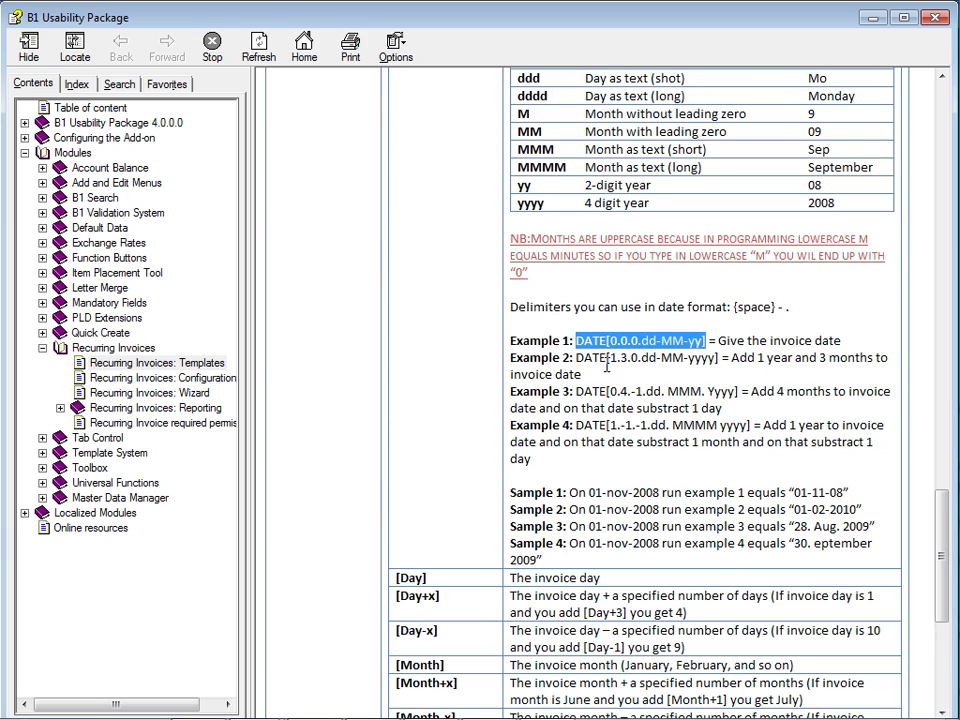
left_click_drag(576, 357, 697, 358)
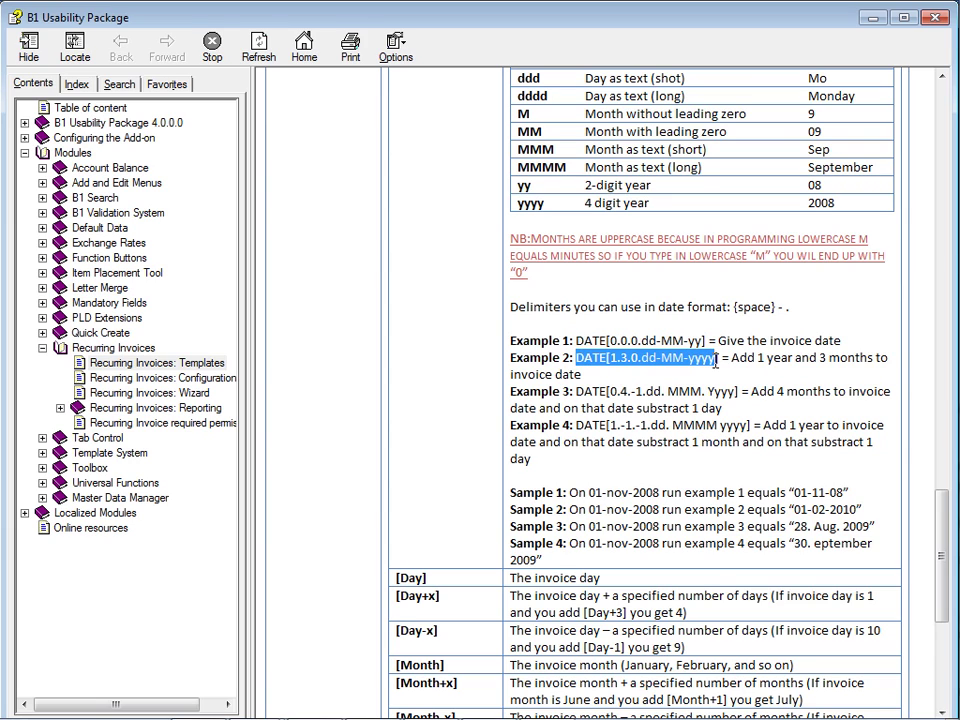
left_click(615, 368)
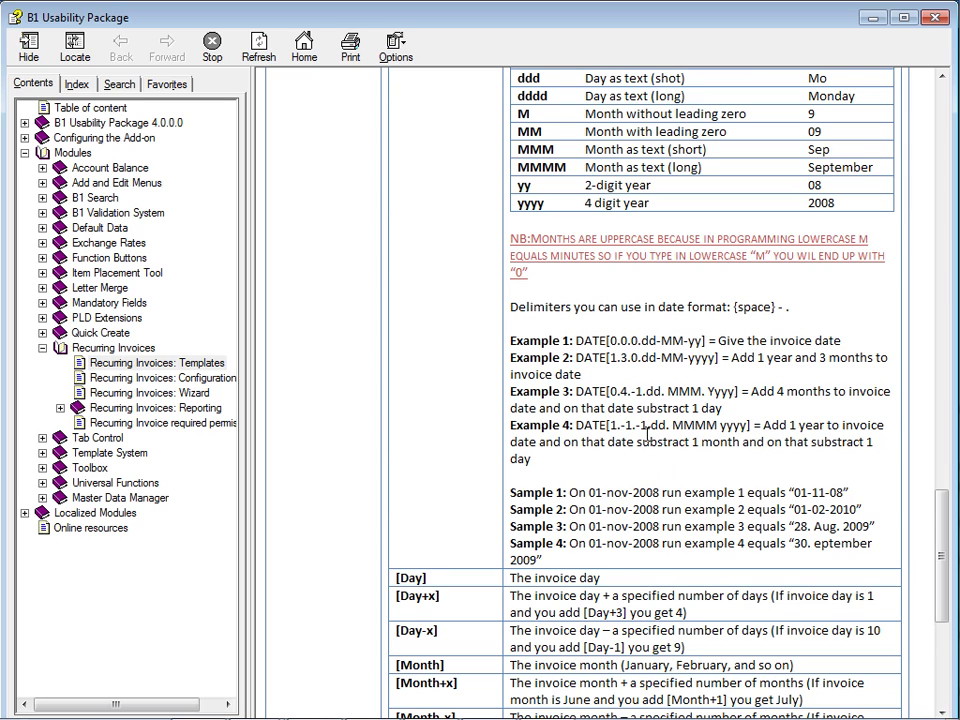
scroll(600, 430, "down", 2)
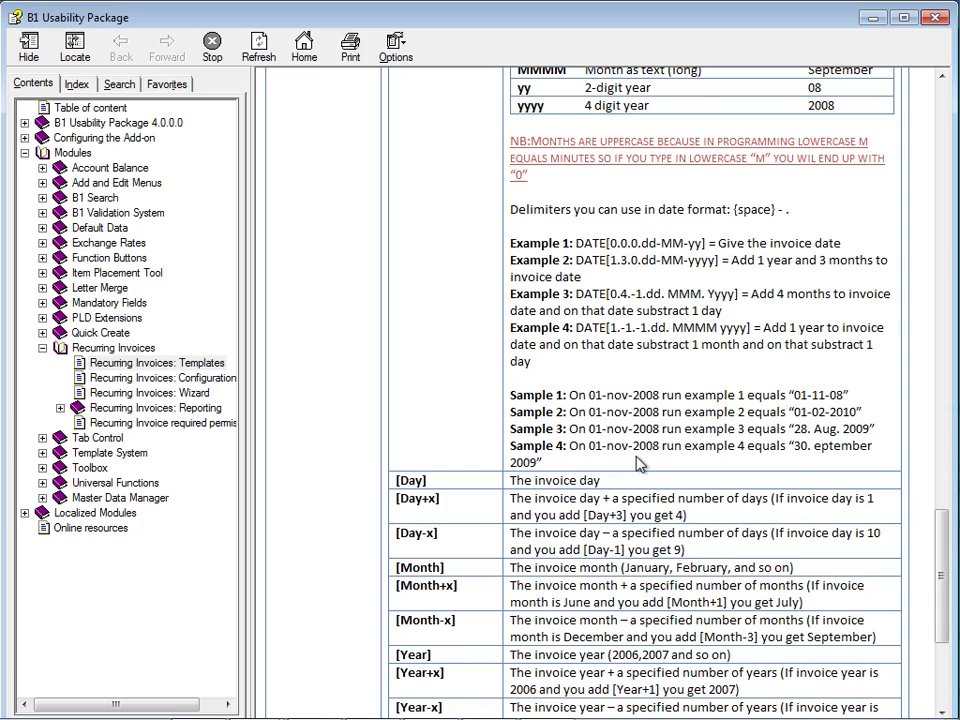
scroll(579, 343, "up", 14)
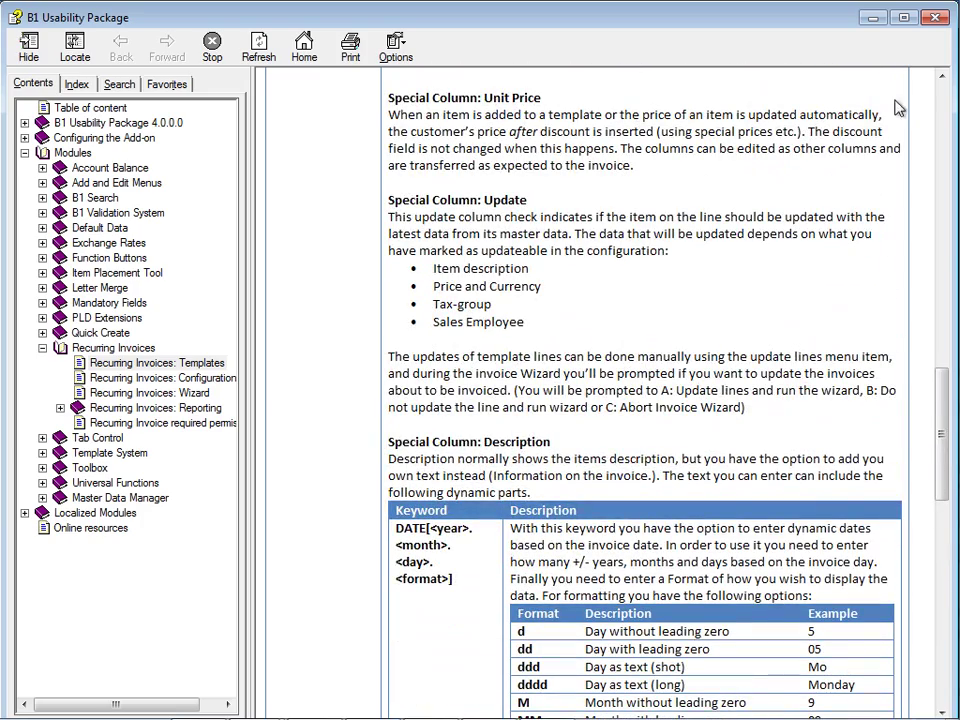
left_click(935, 17)
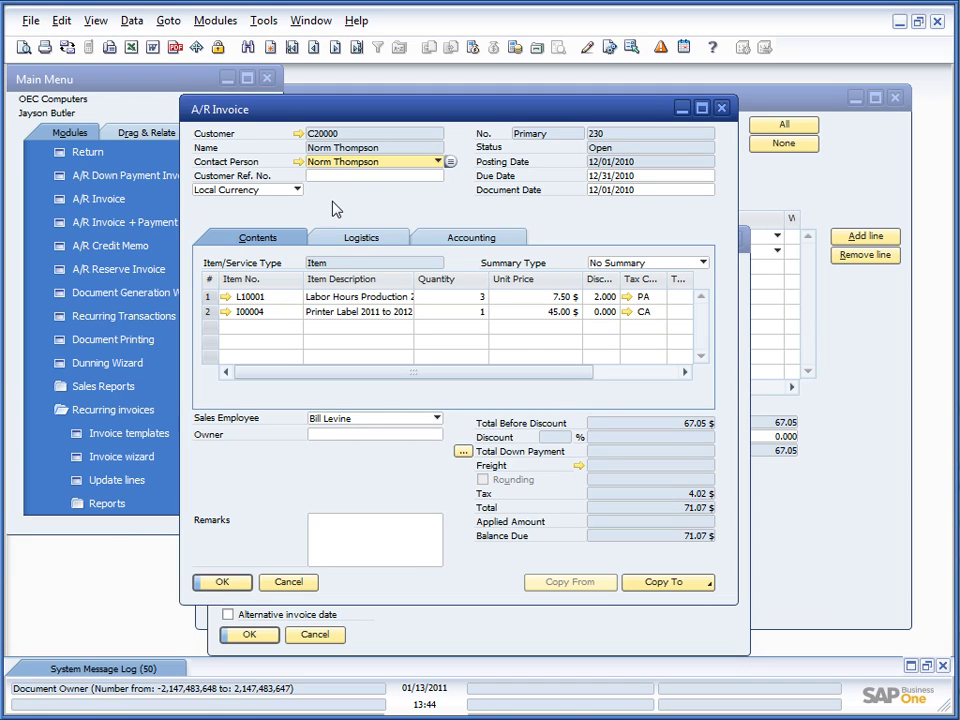
Step: Close the A/R invoice, the invoice printing list and the invoice wizard, and return to invoice template 1
left_click(285, 581)
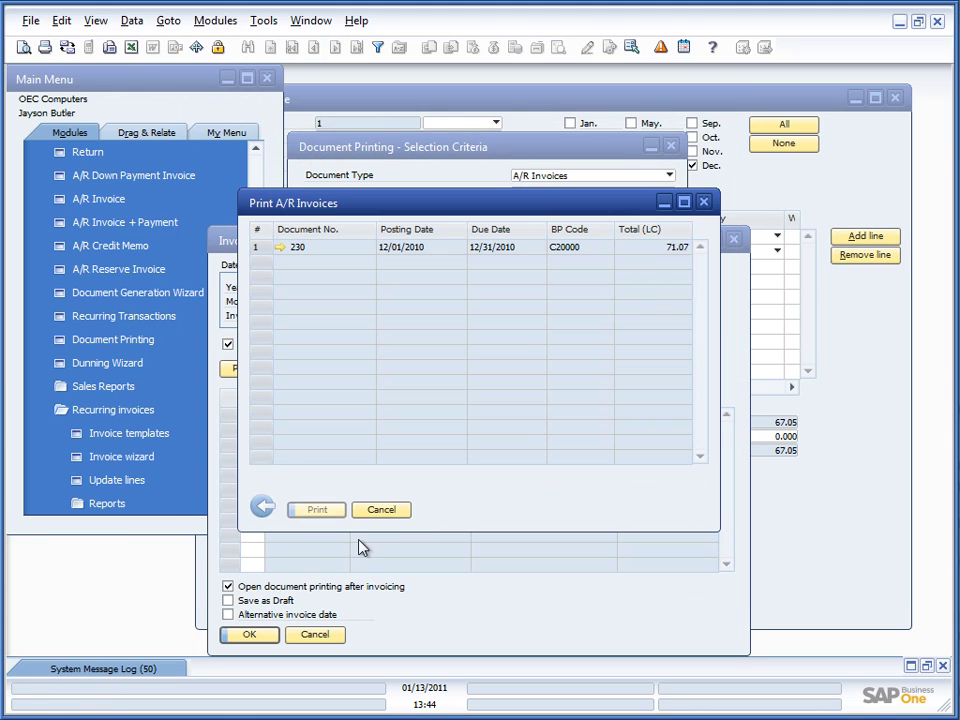
left_click(378, 511)
left_click(313, 634)
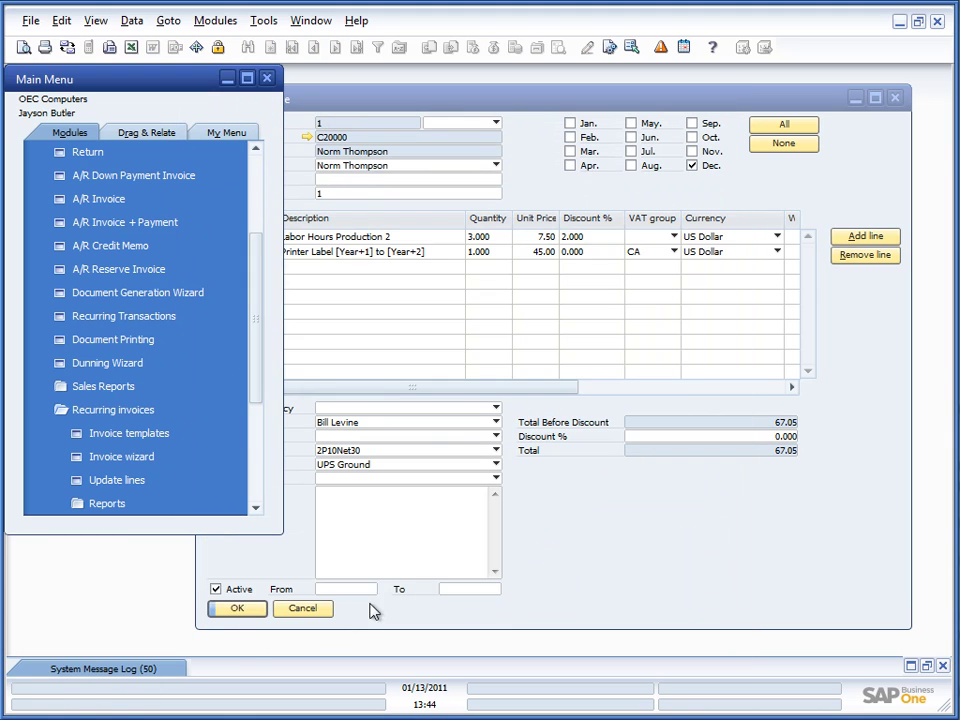
left_click(590, 530)
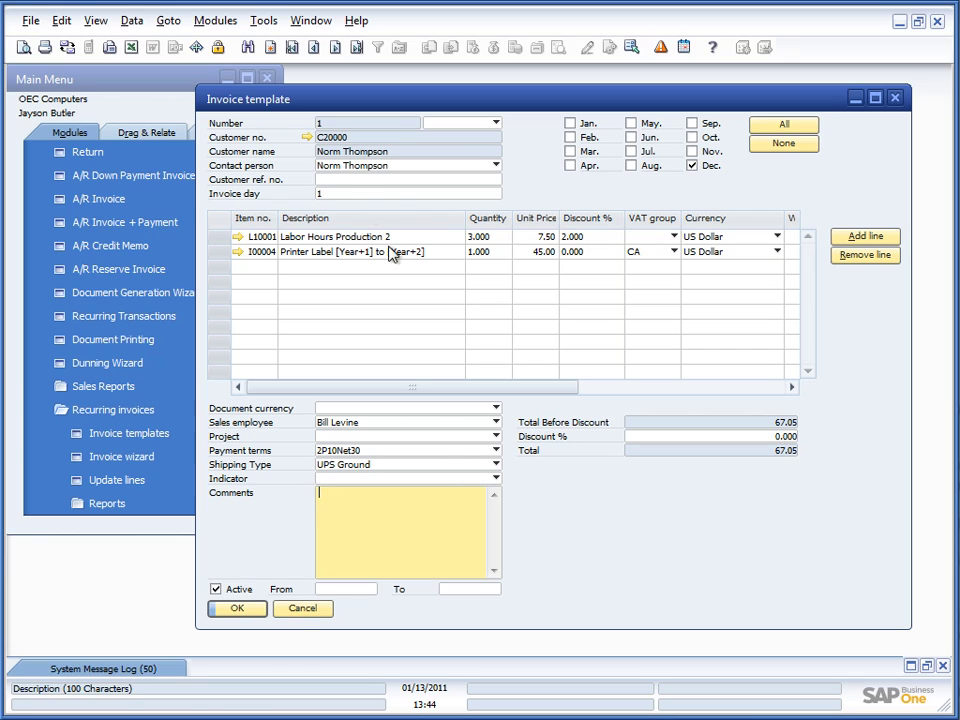
Step: Open the master data of the customer on template 1, set the customer to Inactive and save the change
left_click(306, 137)
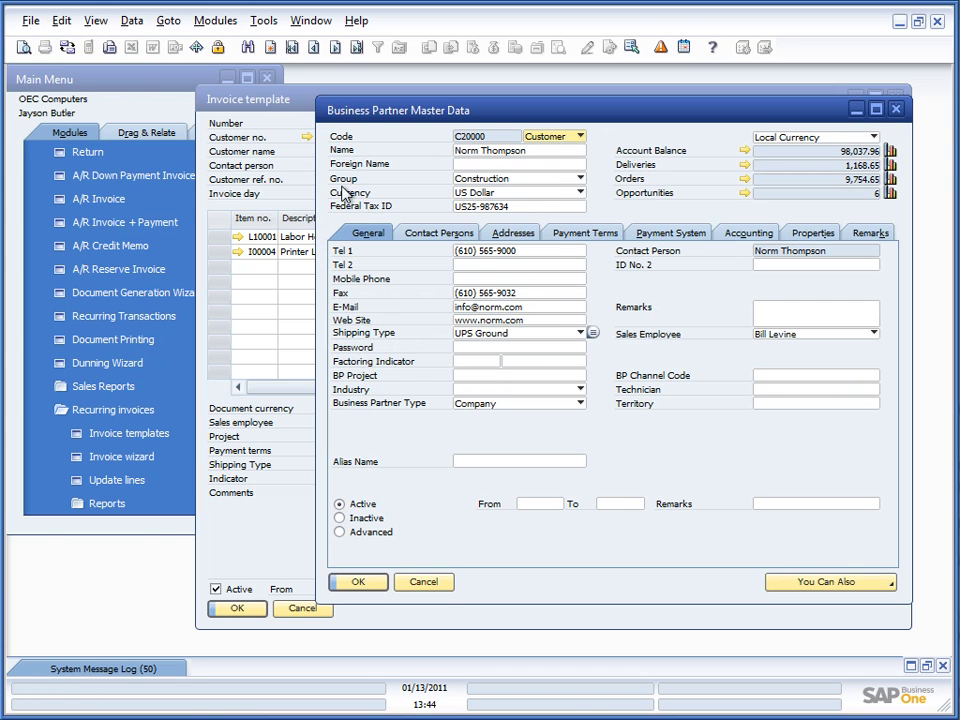
left_click(339, 518)
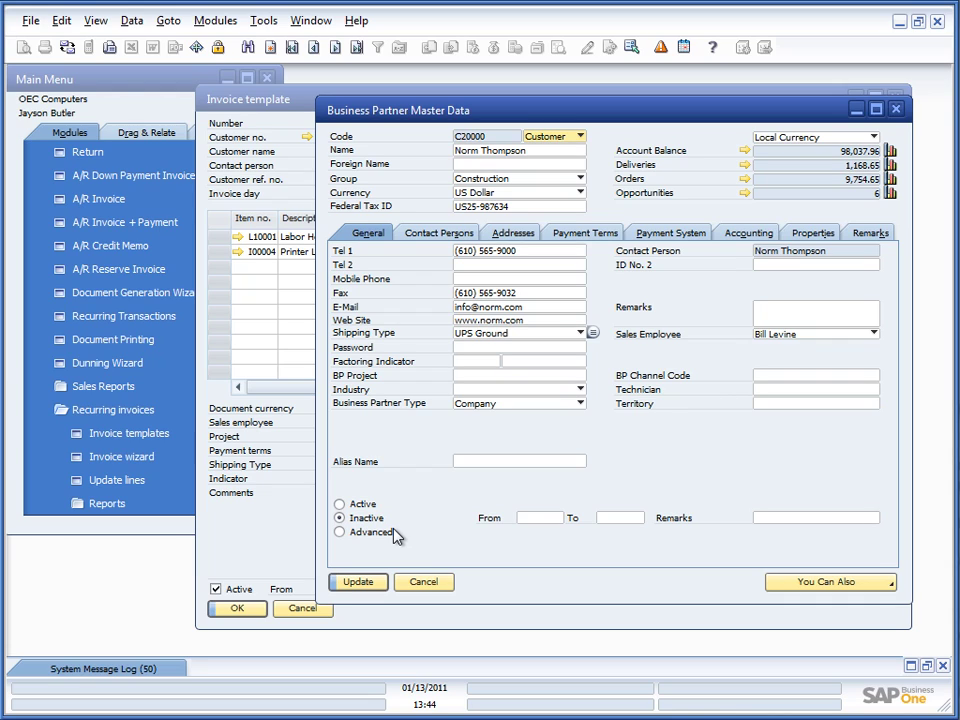
left_click(345, 582)
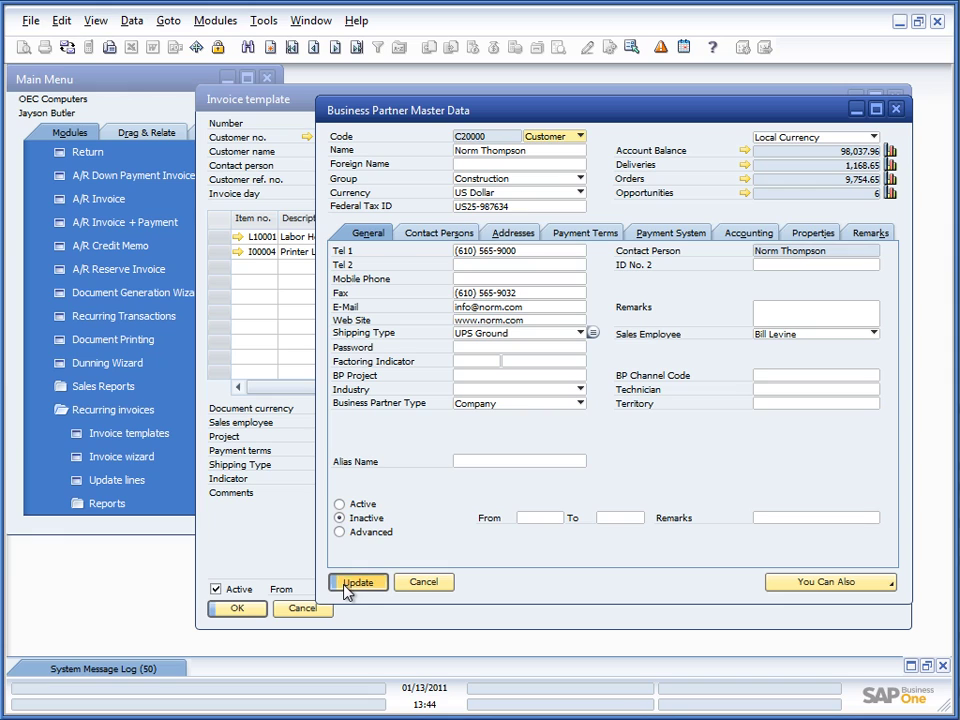
left_click(258, 510)
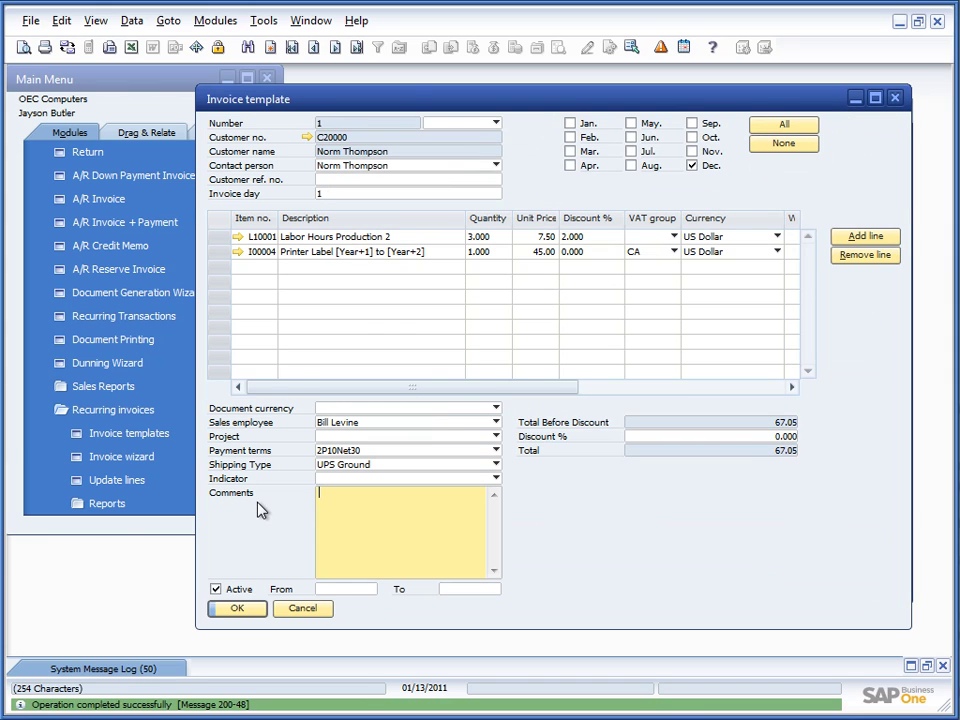
Step: Preview the templates for December 2010, invoice day 1, in a new invoice wizard run, including already invoiced templates
left_click(117, 460)
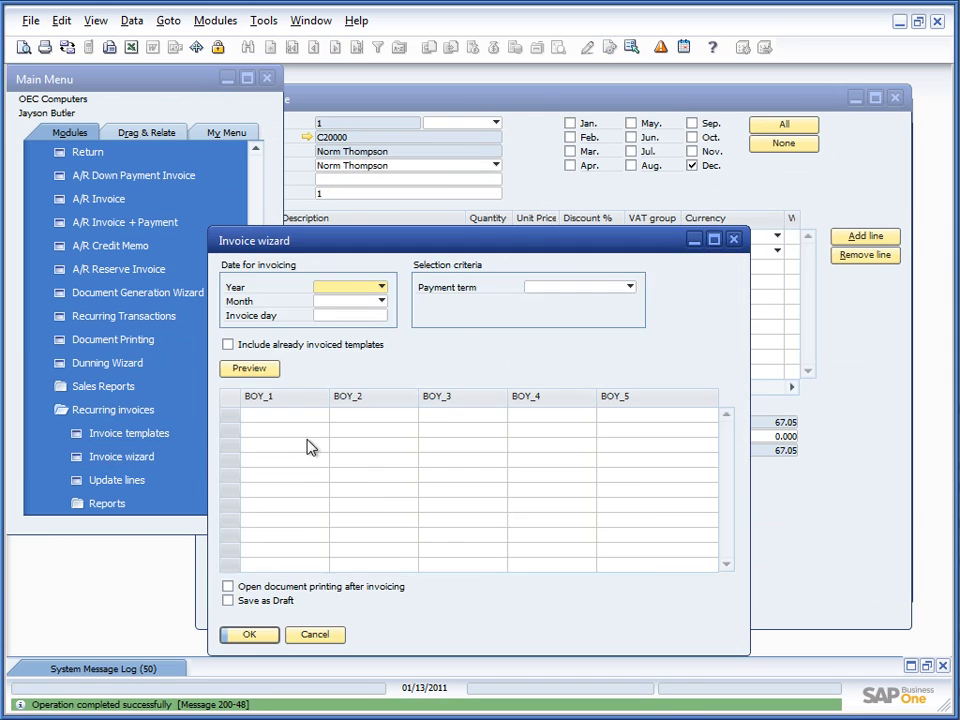
left_click(379, 288)
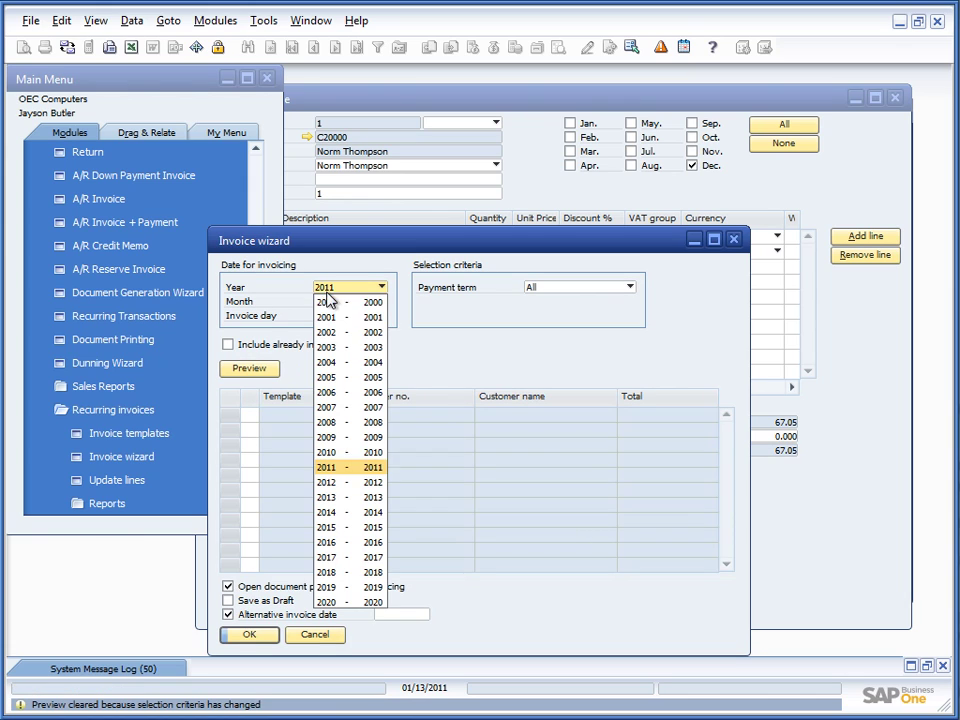
left_click(355, 452)
left_click(360, 301)
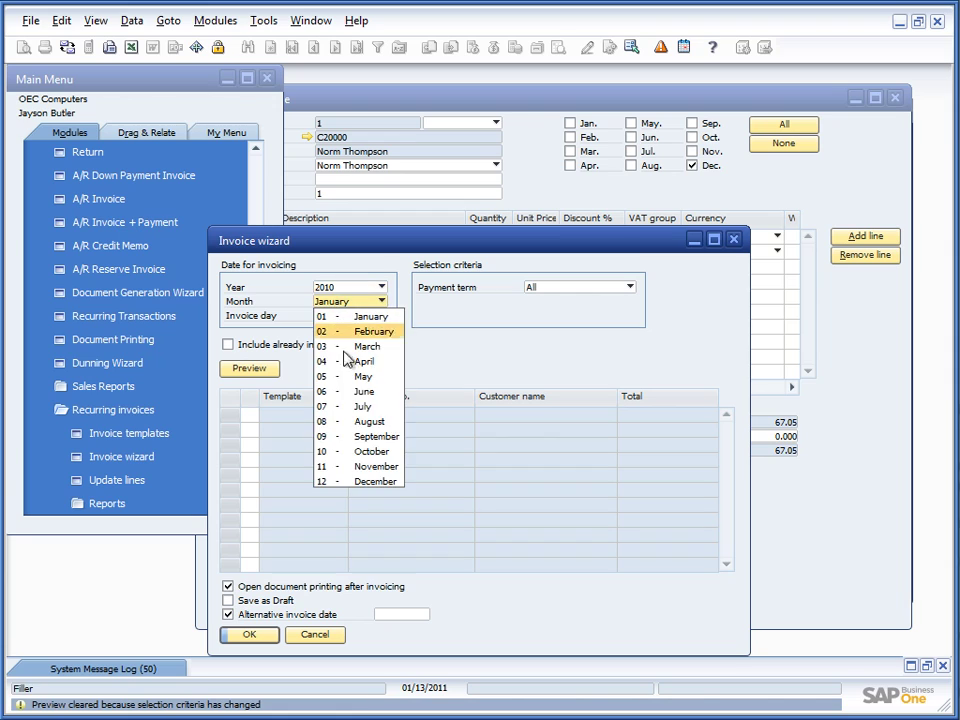
left_click(362, 481)
left_click(338, 316)
type("1")
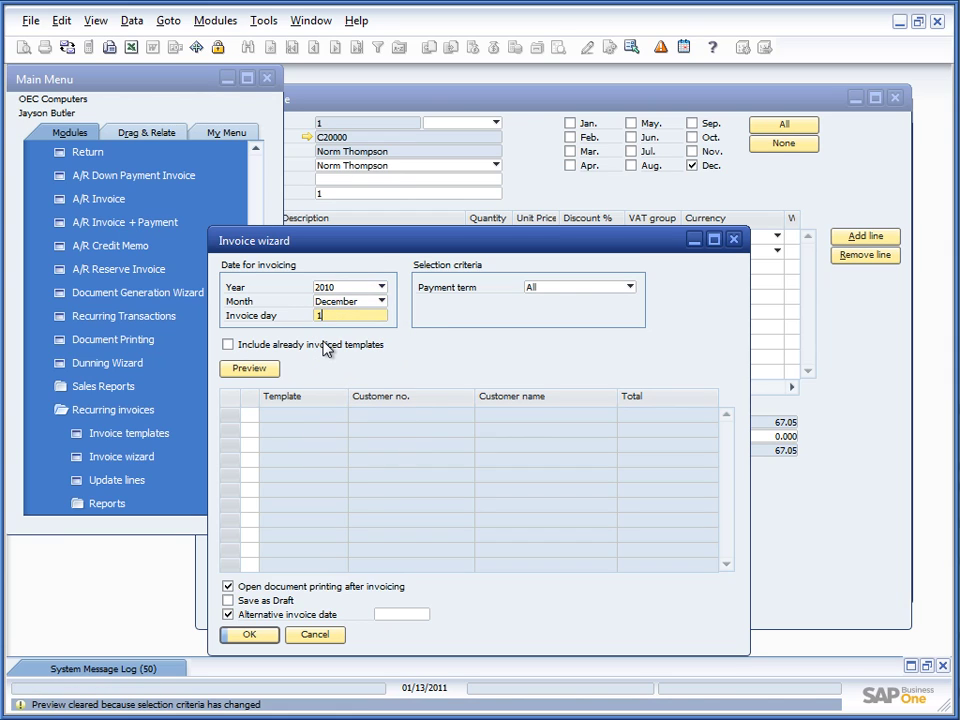
left_click(325, 346)
left_click(264, 368)
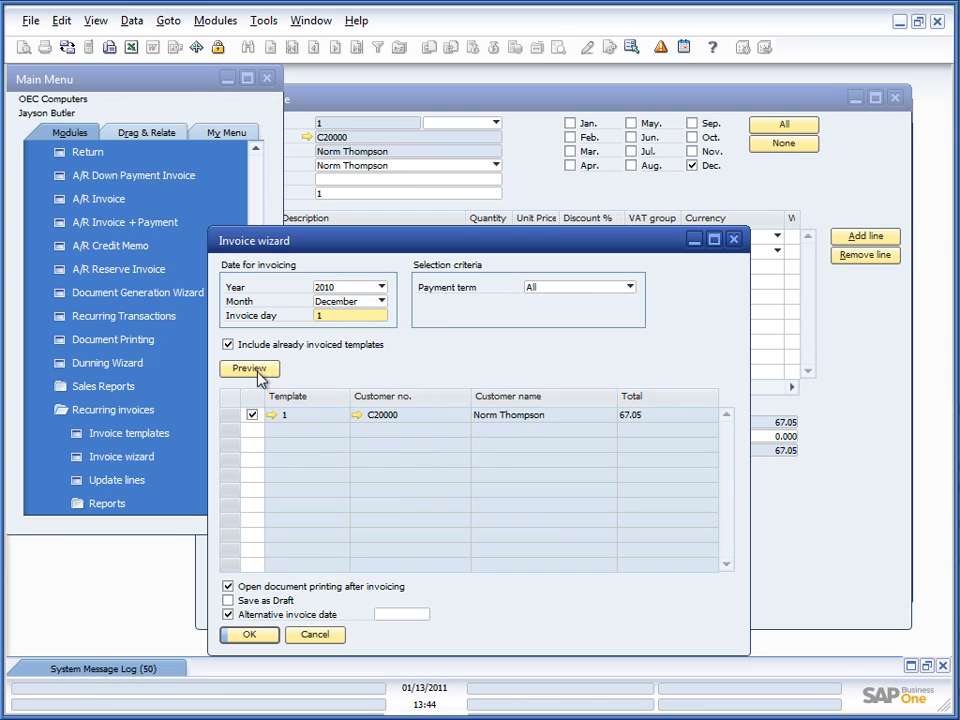
Step: Try to generate the invoice for the inactive customer's template without an alternative invoice date, and dismiss the error result
left_click(228, 614)
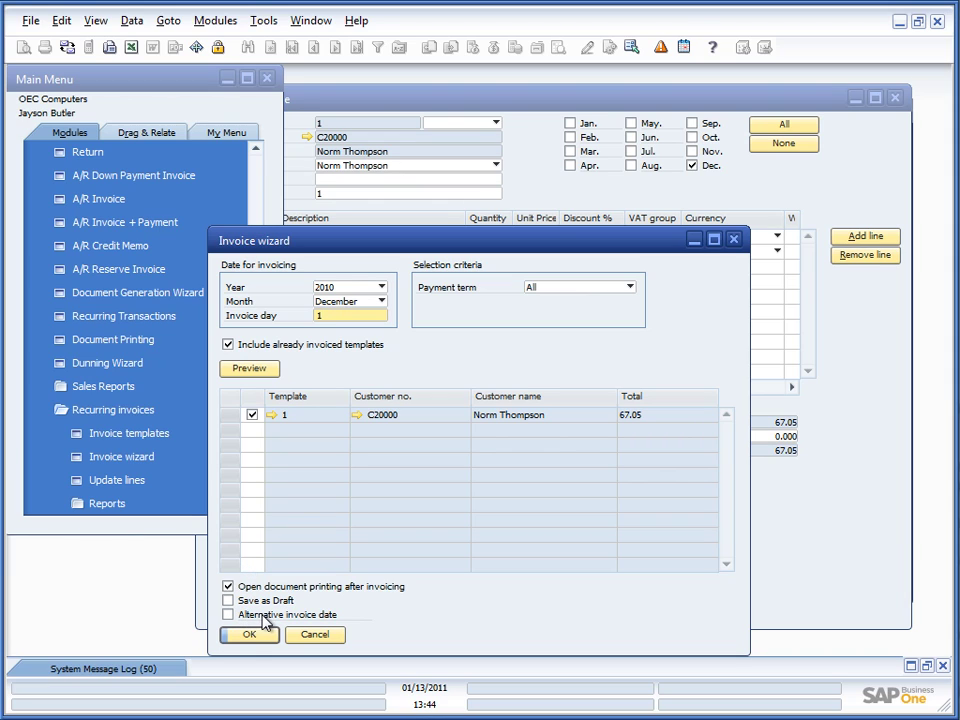
left_click(249, 635)
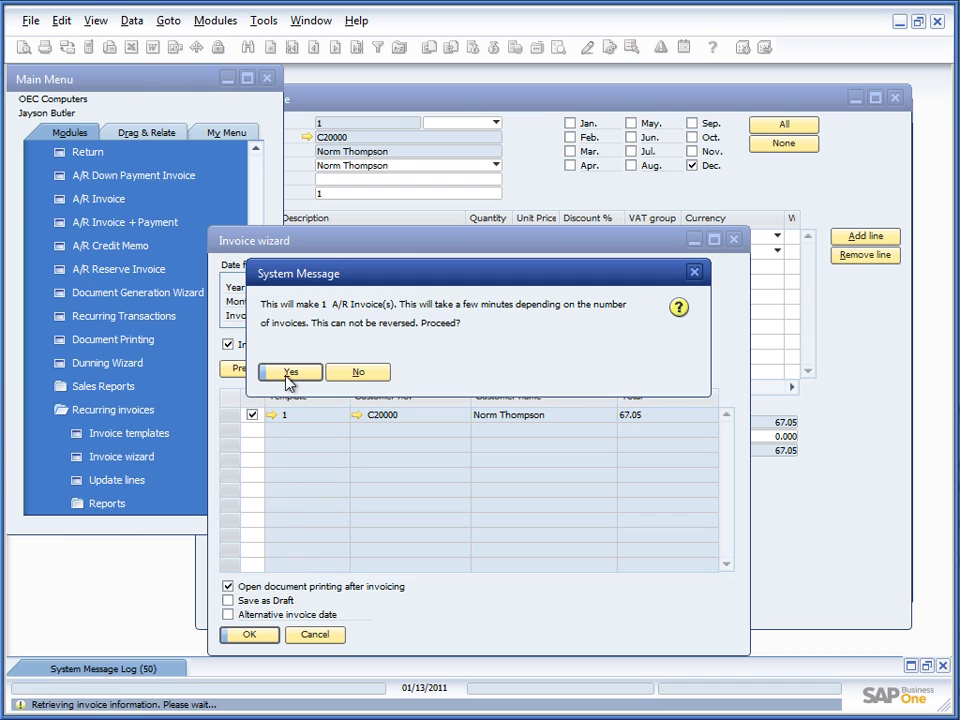
left_click(289, 375)
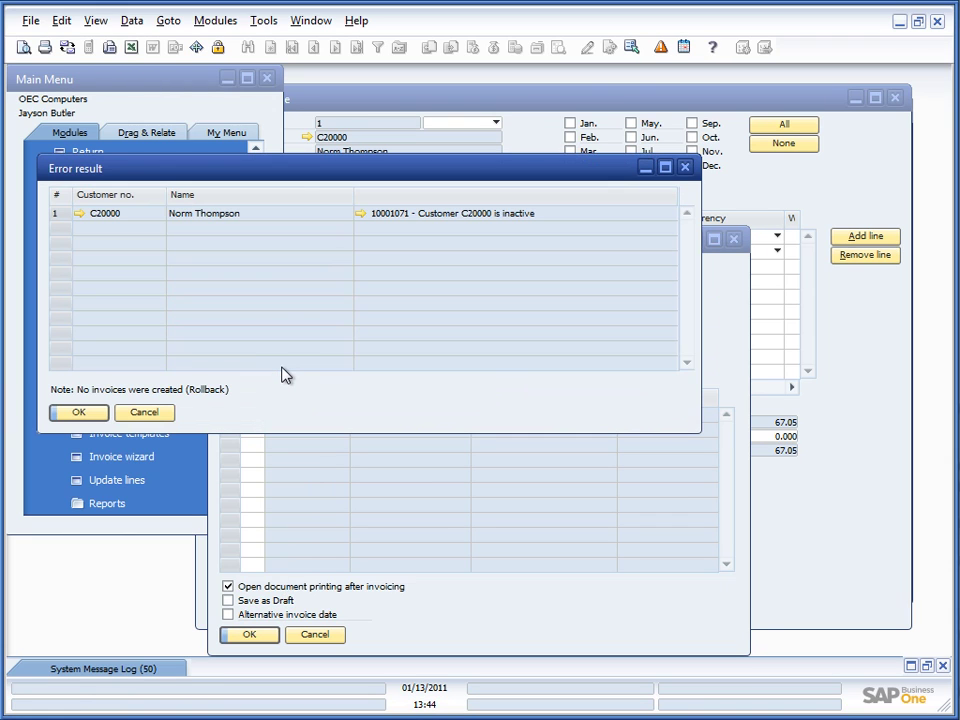
left_click_drag(313, 180, 492, 317)
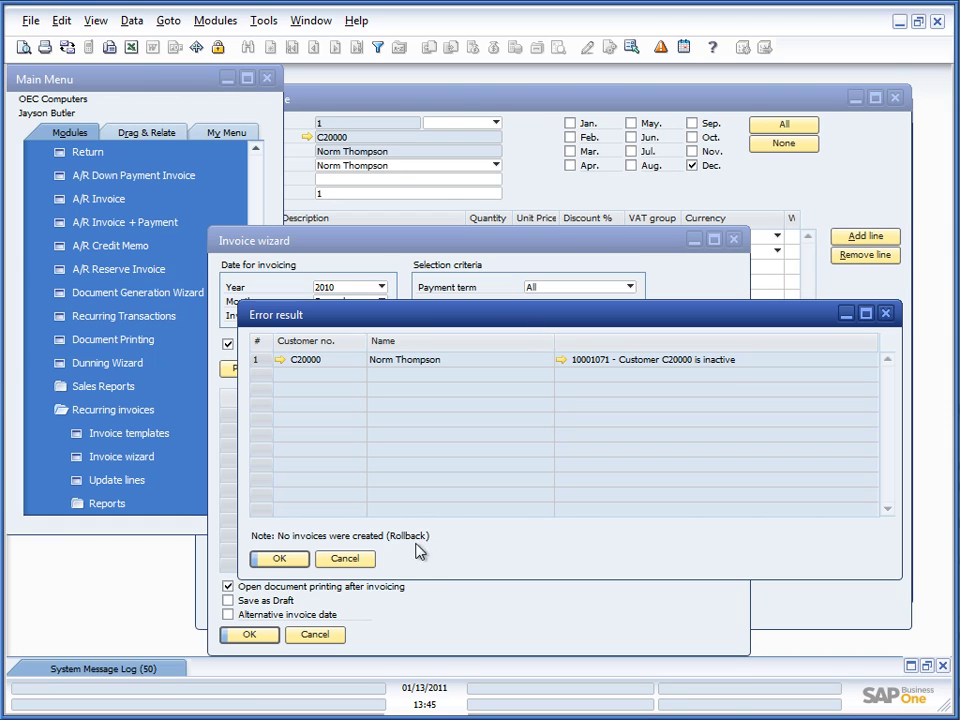
left_click(341, 561)
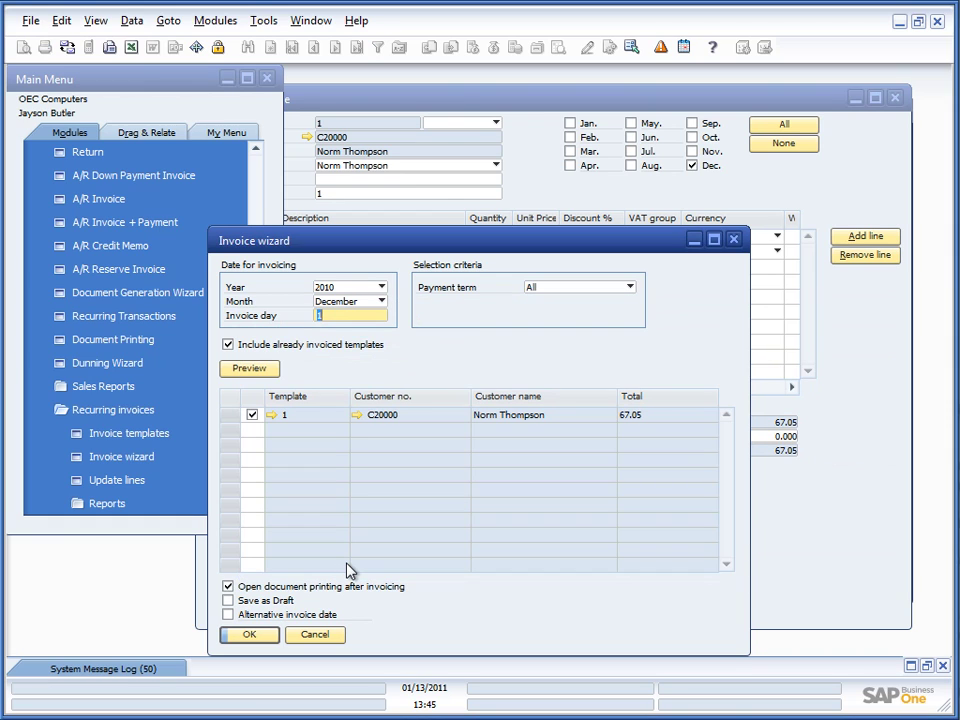